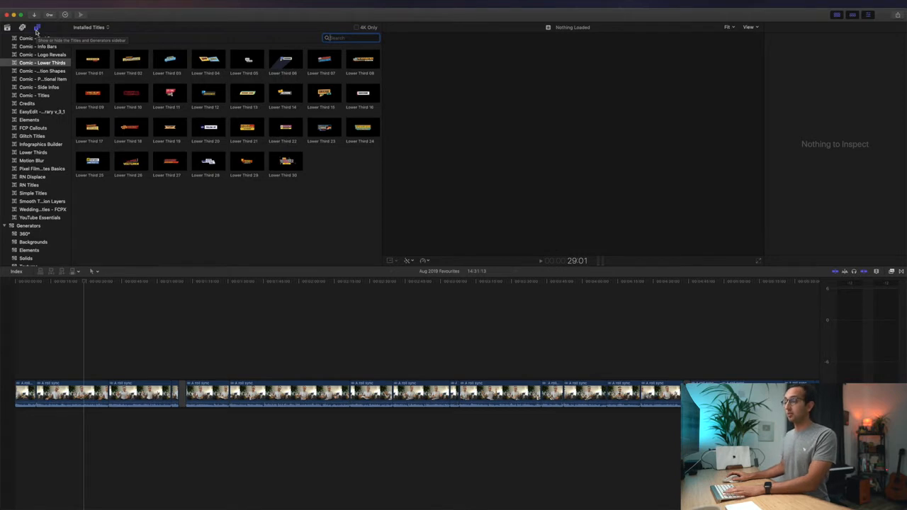
- Preview 39_easyedit_Links_3 from EasyEdit - Youtube Essential Library and drag it onto the timeline
scroll(30, 106, "down", 2)
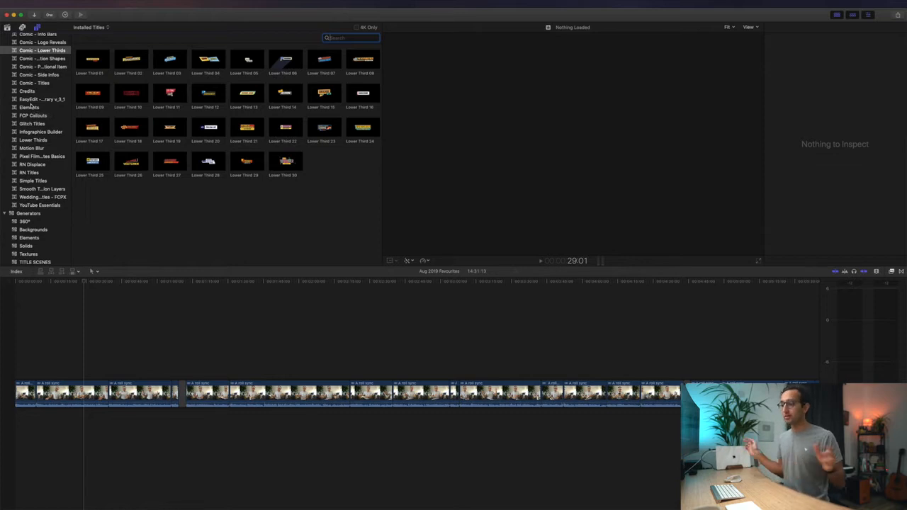
left_click(31, 100)
left_click_drag(71, 48, 131, 48)
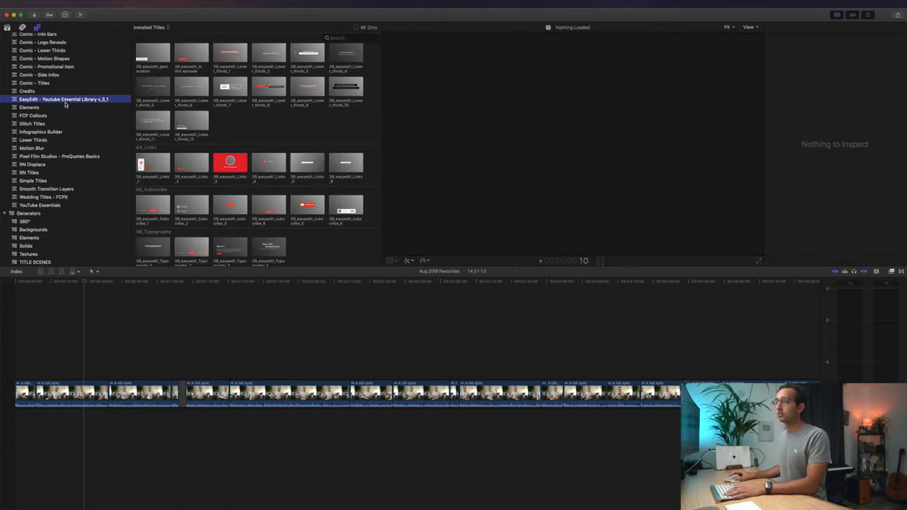
left_click(217, 165)
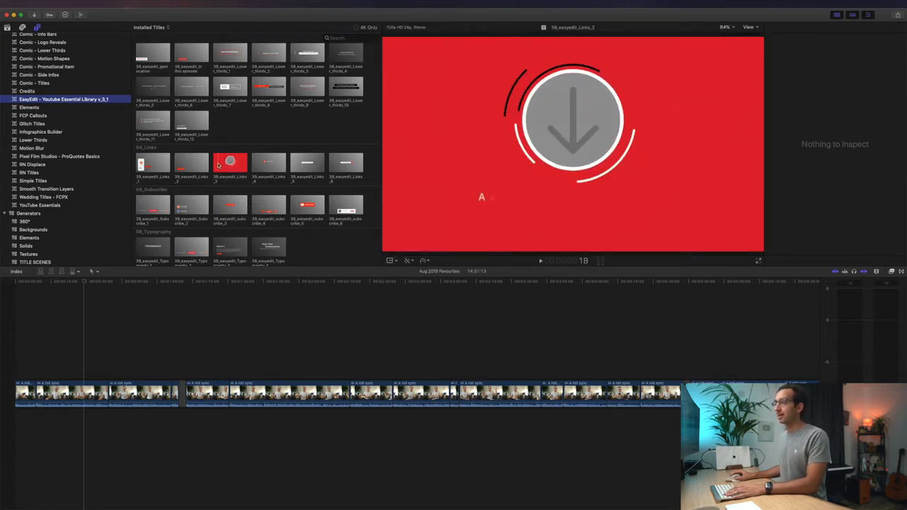
key("space")
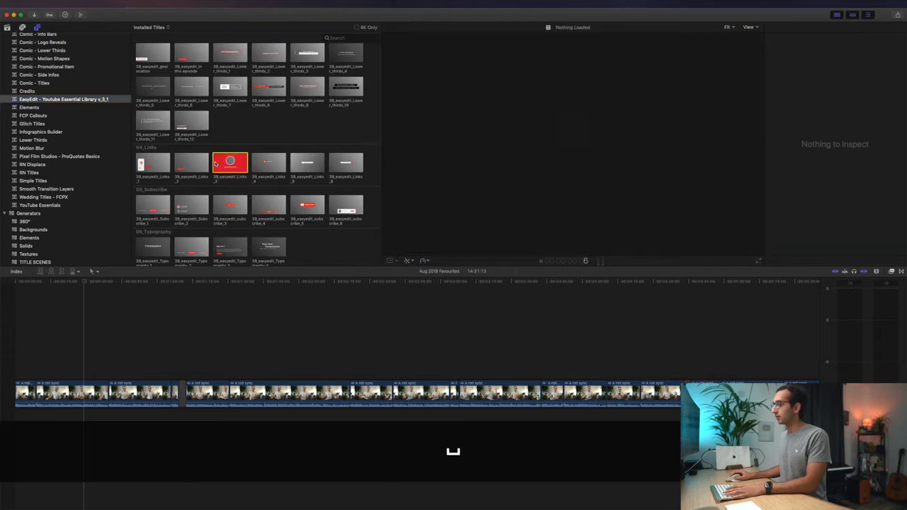
left_click(216, 164)
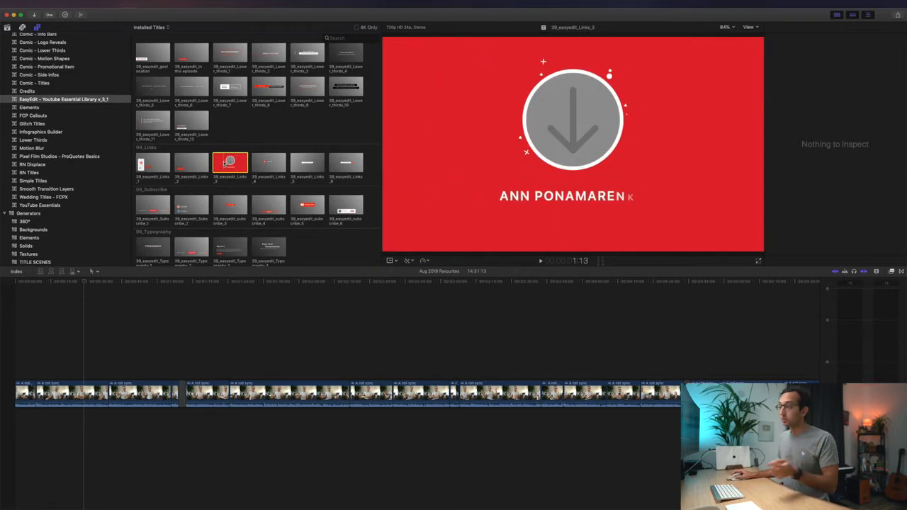
left_click_drag(230, 161, 178, 346)
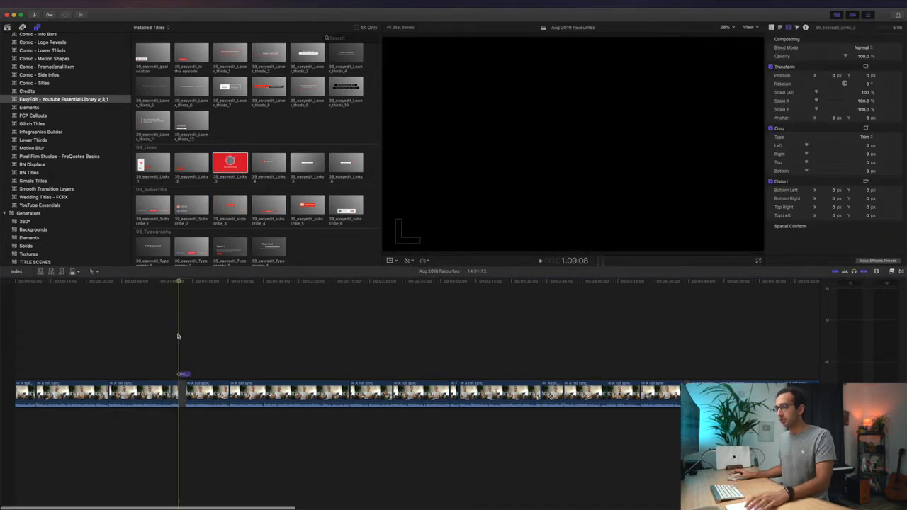
- Connect the title at the playhead and play the edit from just before it
key("super+equal")
key("super+equal")
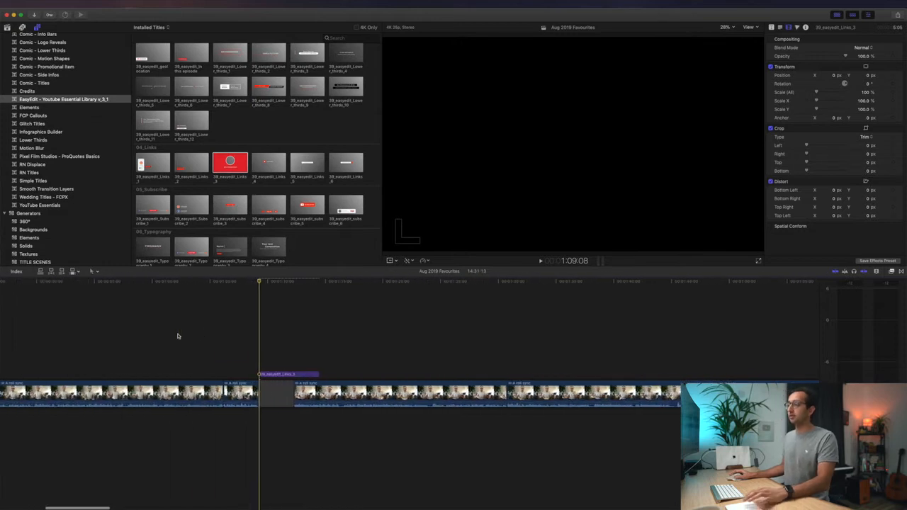
left_click(196, 324)
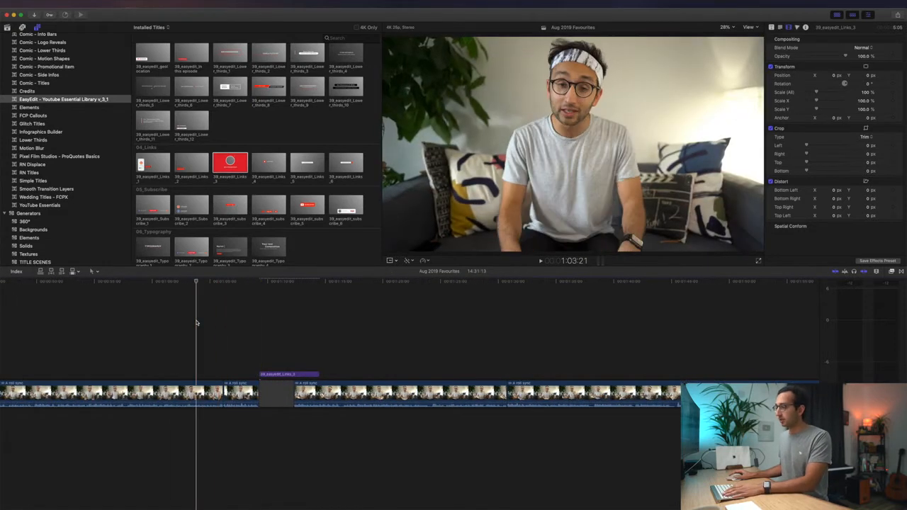
key("space")
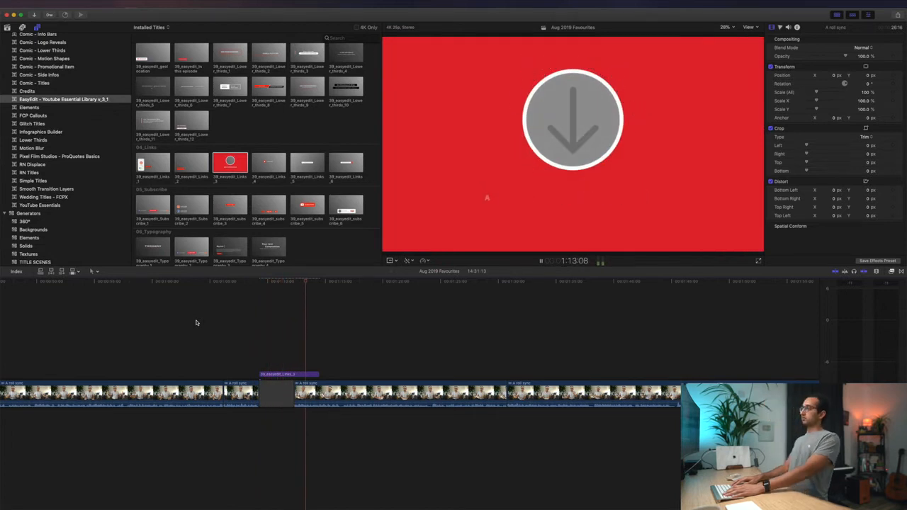
key("space")
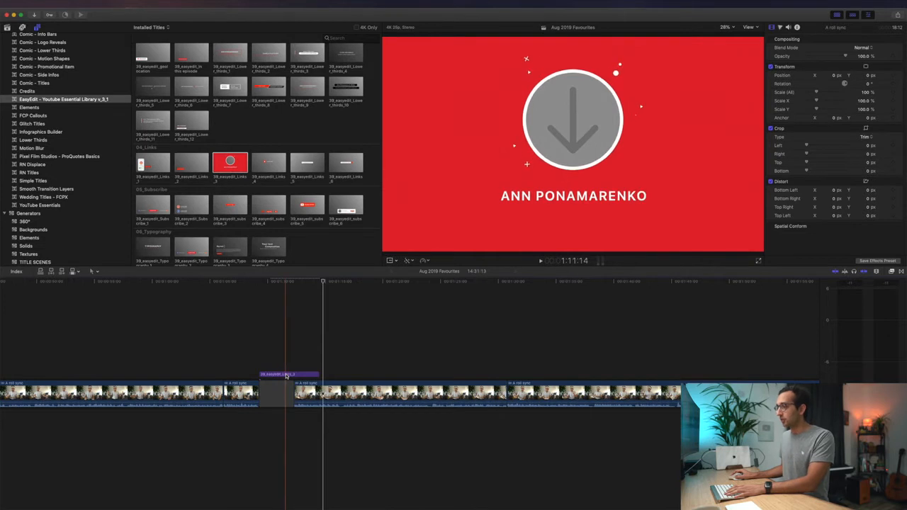
- Shift the title about 5 seconds earlier, preview it, then move it back to the gap
left_click_drag(283, 375, 186, 372)
key("space")
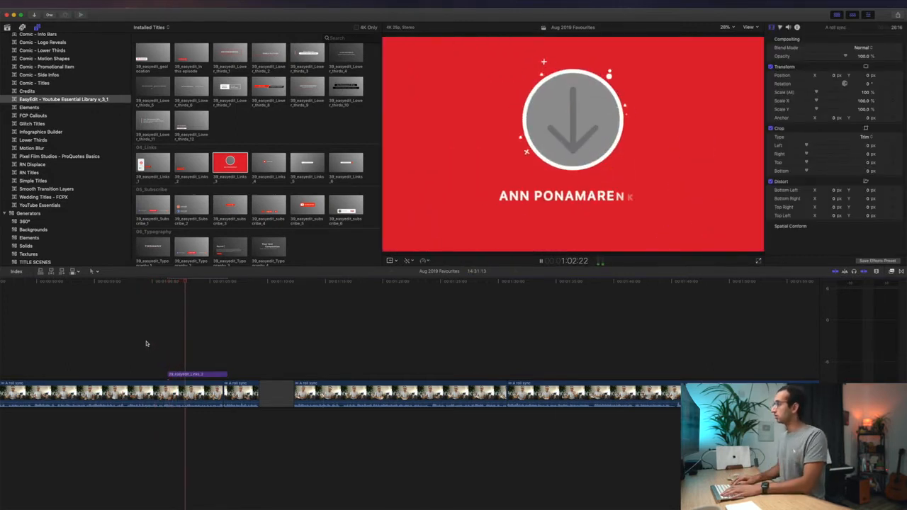
key("space")
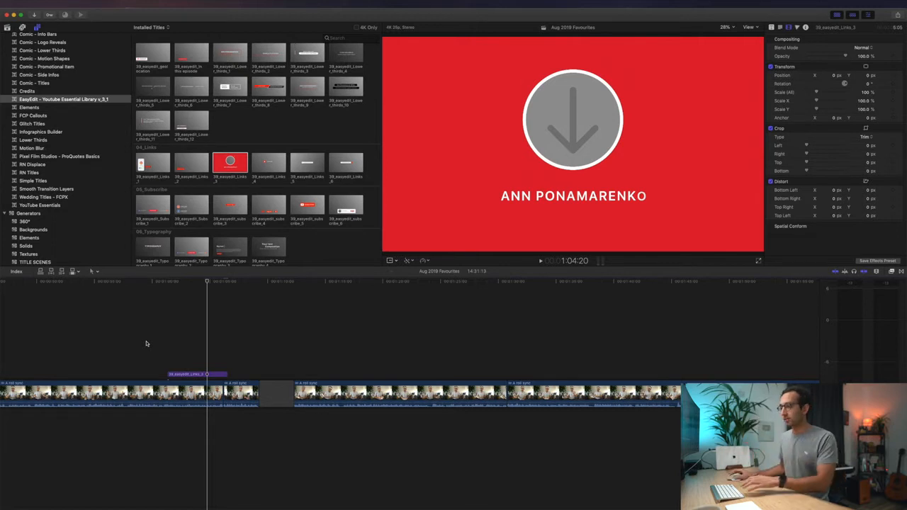
left_click_drag(201, 373, 292, 370)
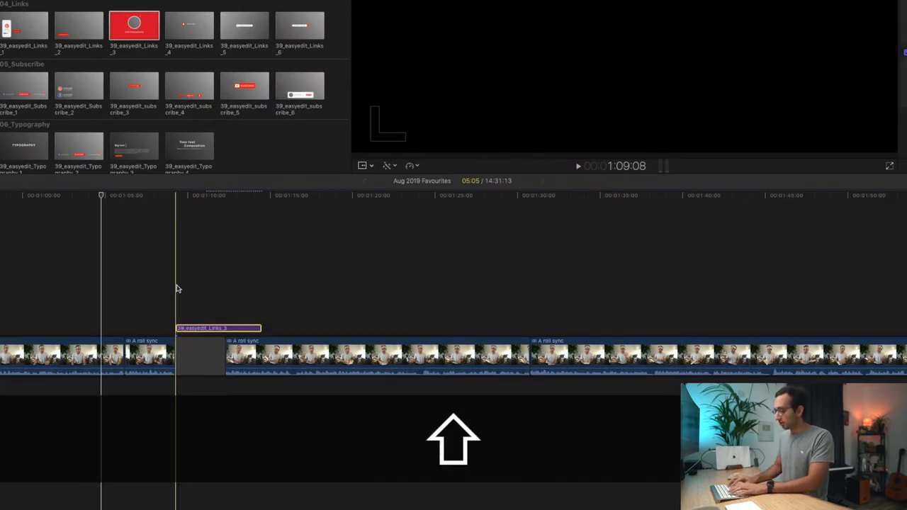
- Nudge the Links_3 title by single and multi-frame steps until it sits just before the gap, then play it
key("shift+comma")
key("shift+period")
key("comma")
key("comma")
key("comma")
key("comma")
key("comma")
key("comma")
key("comma")
key("comma")
key("comma")
key("comma")
key("comma")
key("comma")
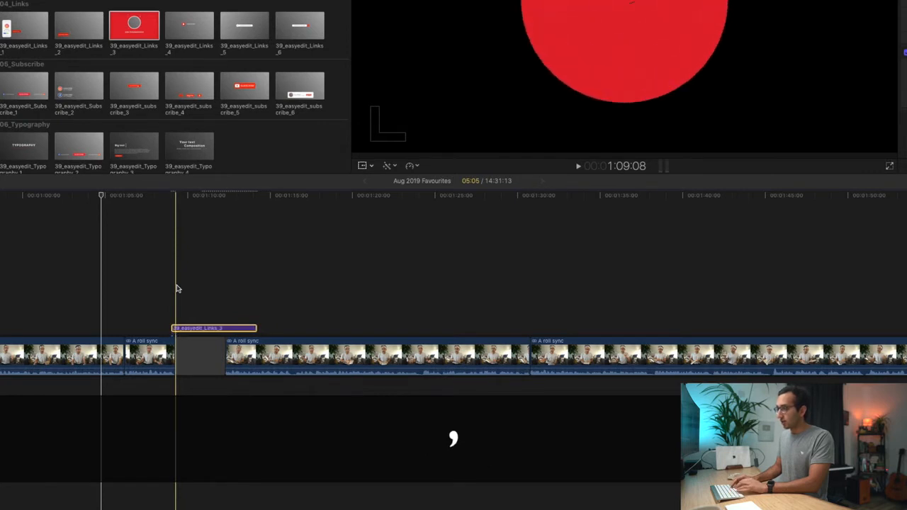
key("period")
key("period")
key("period")
key("period")
key("comma")
key("comma")
key("comma")
key("comma")
key("comma")
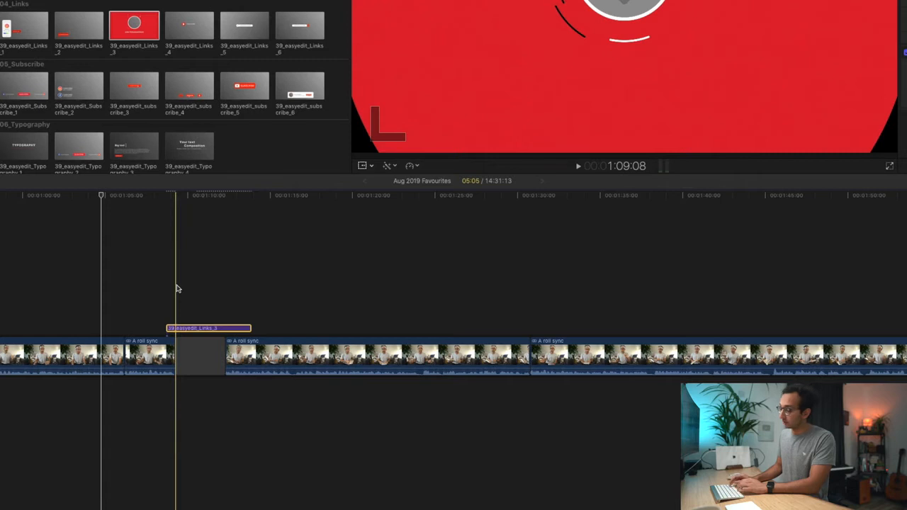
key("period")
key("period")
key("period")
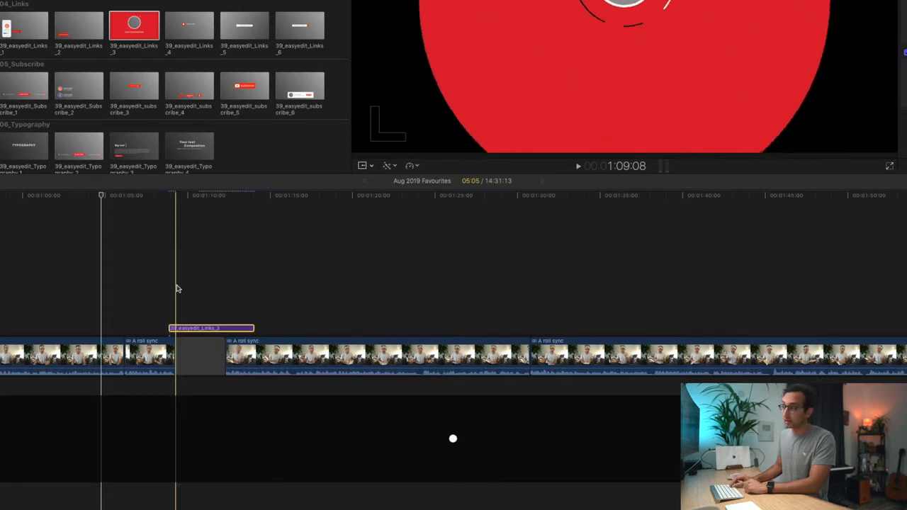
key("shift+comma")
key("shift+comma")
key("shift+period")
key("shift+period")
key("shift+comma")
key("shift+comma")
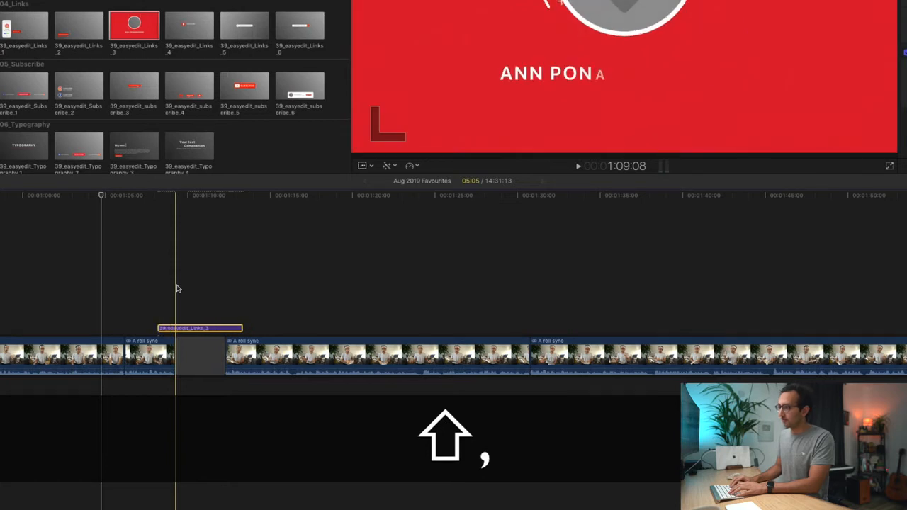
key("shift+period")
key("shift+comma")
key("comma")
key("comma")
key("shift+comma")
key("shift+period")
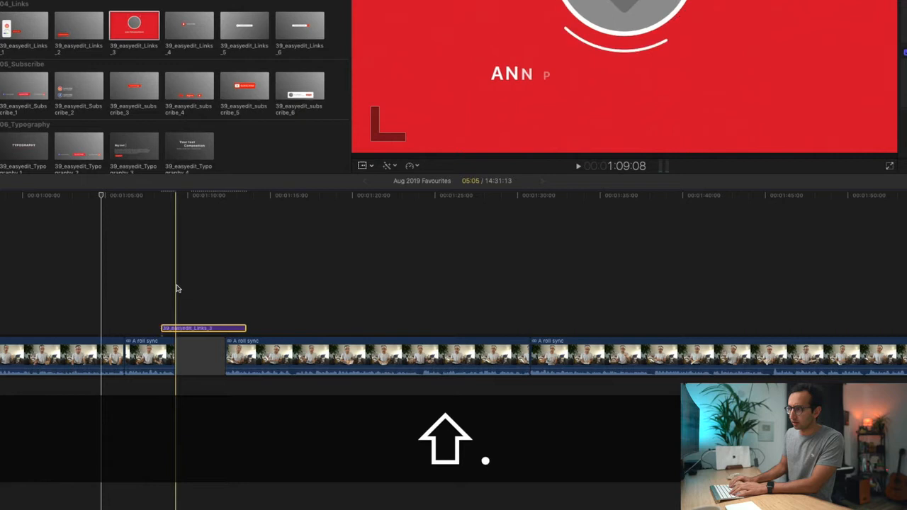
key("shift+period")
key("shift+period")
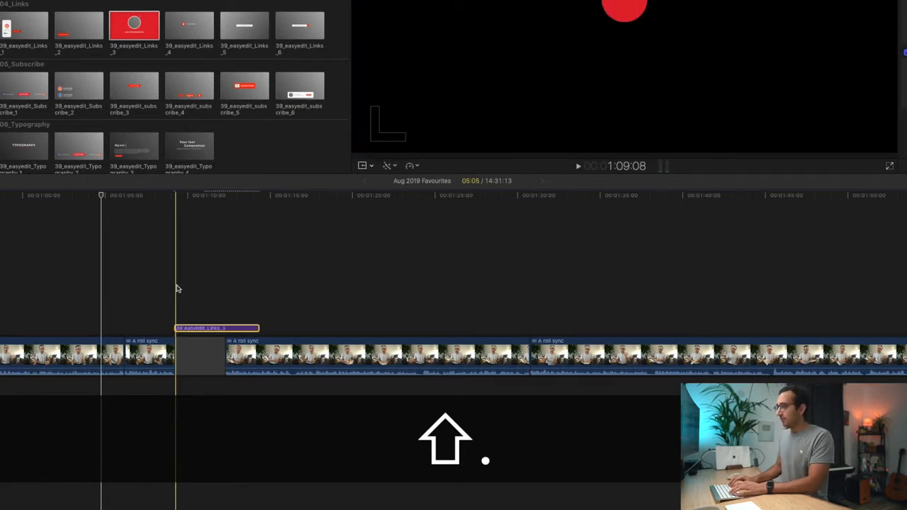
key("comma")
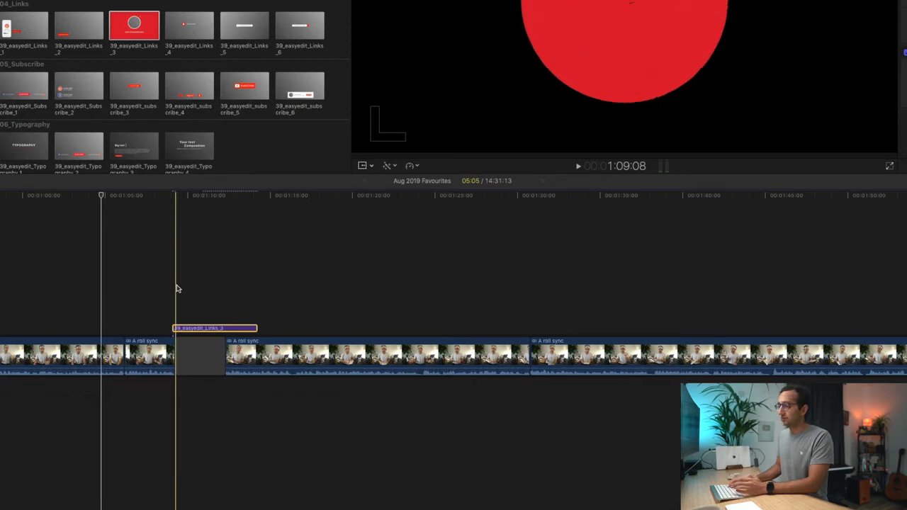
key("comma")
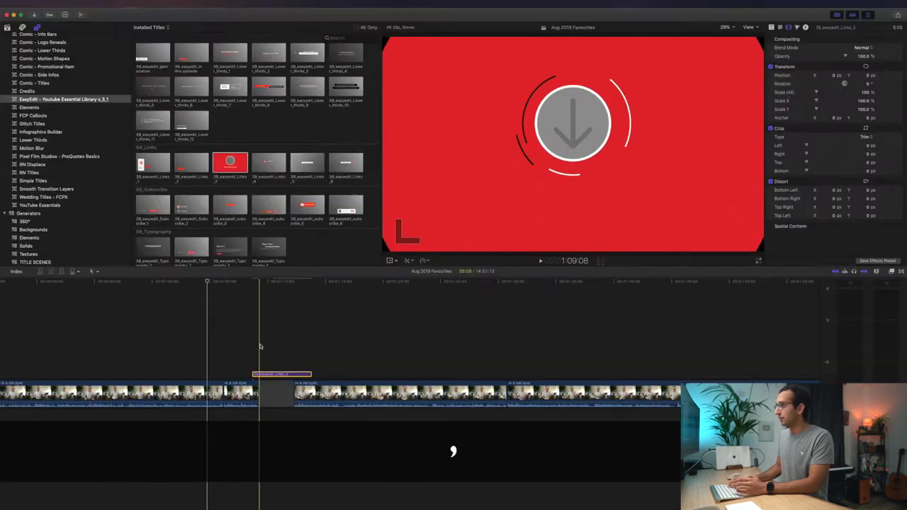
key("comma")
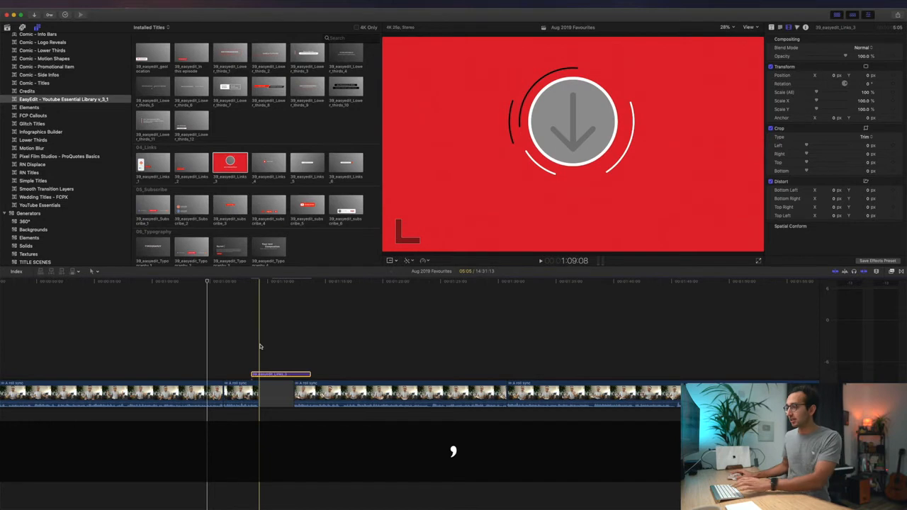
key("space")
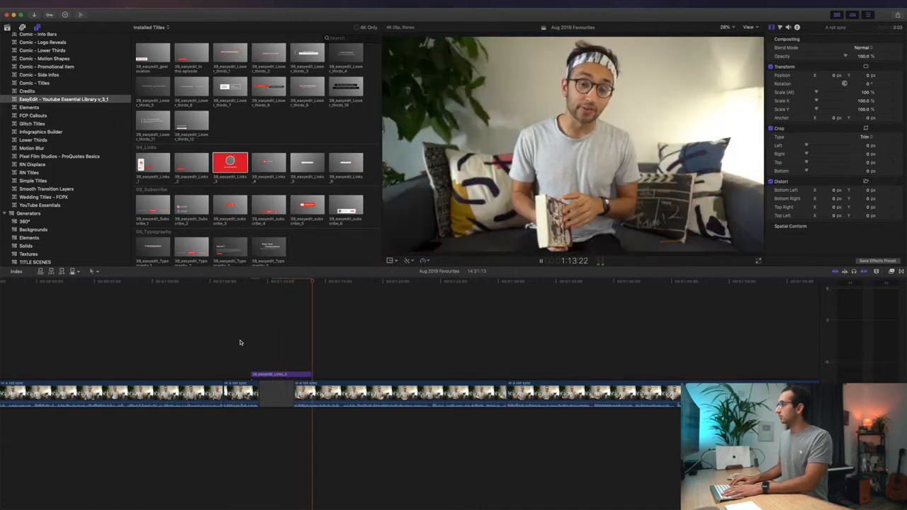
- Close up the gap between the talking-head clips and play back the tightened edit
key("space")
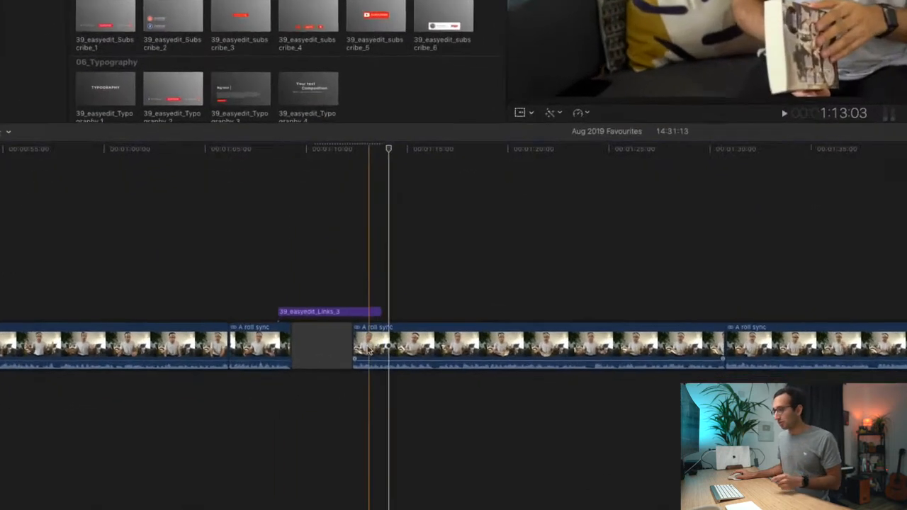
left_click_drag(294, 392, 281, 389)
left_click_drag(342, 328, 286, 358)
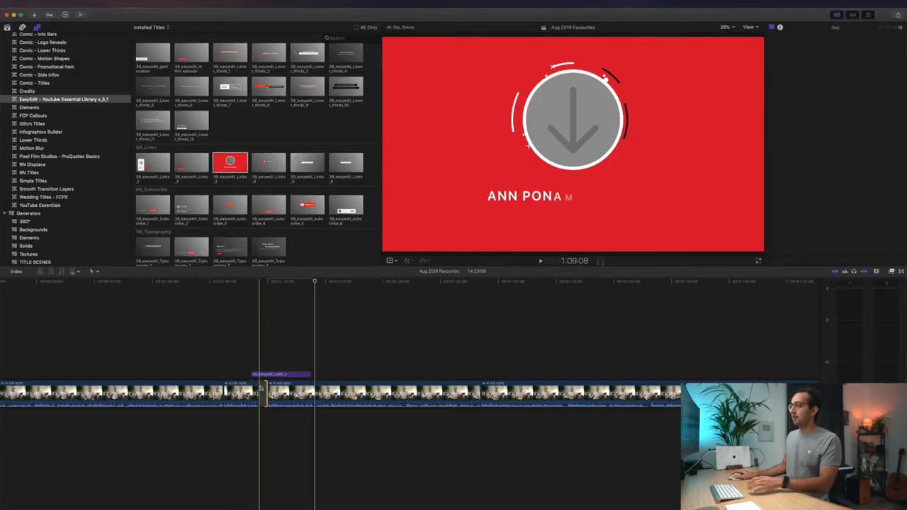
key("space")
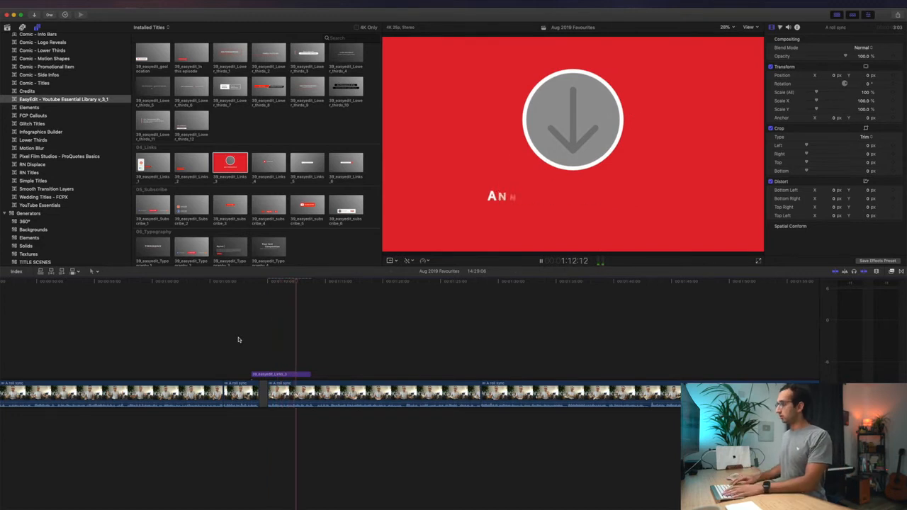
key("space")
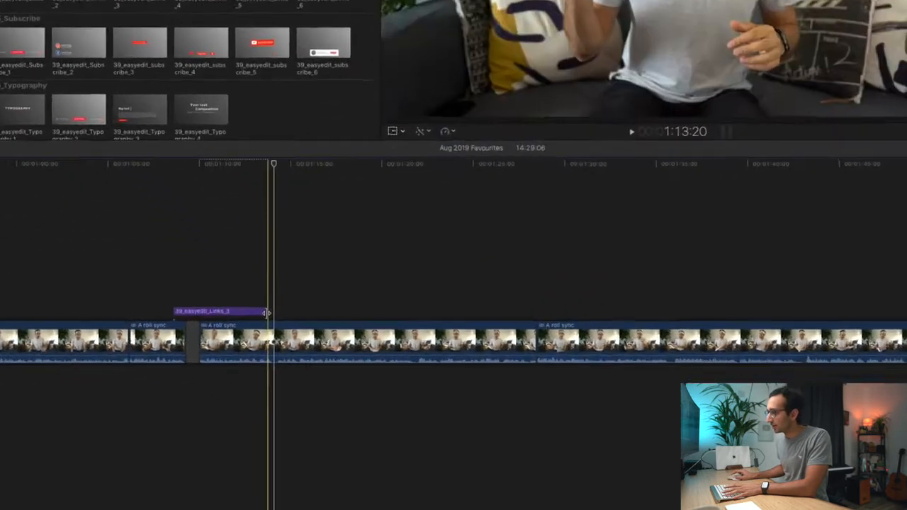
- Trim the Links_3 title clip shorter and preview it playing
left_click_drag(310, 373, 299, 374)
left_click_drag(234, 296, 226, 296)
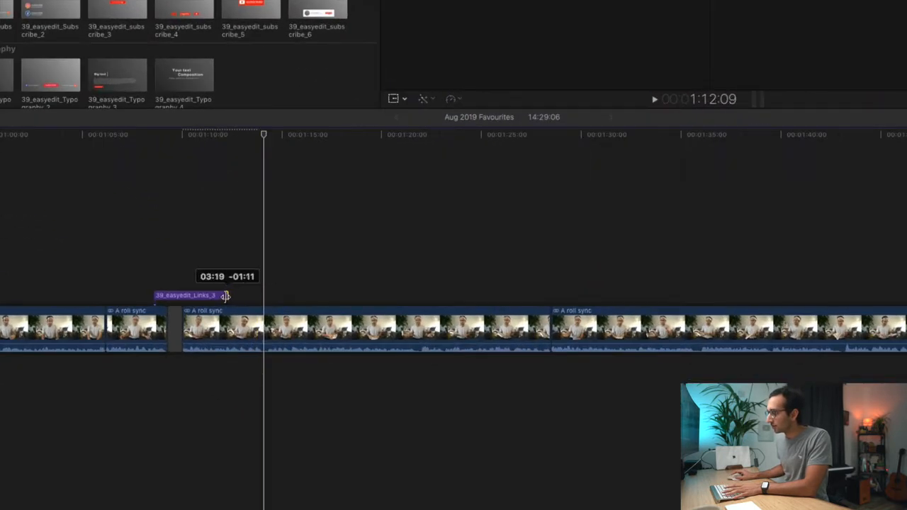
left_click_drag(145, 246, 144, 245)
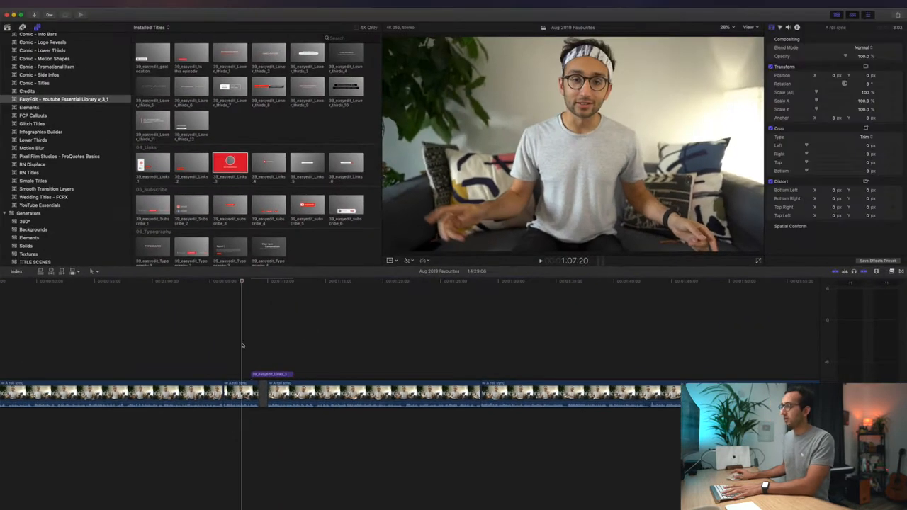
key("space")
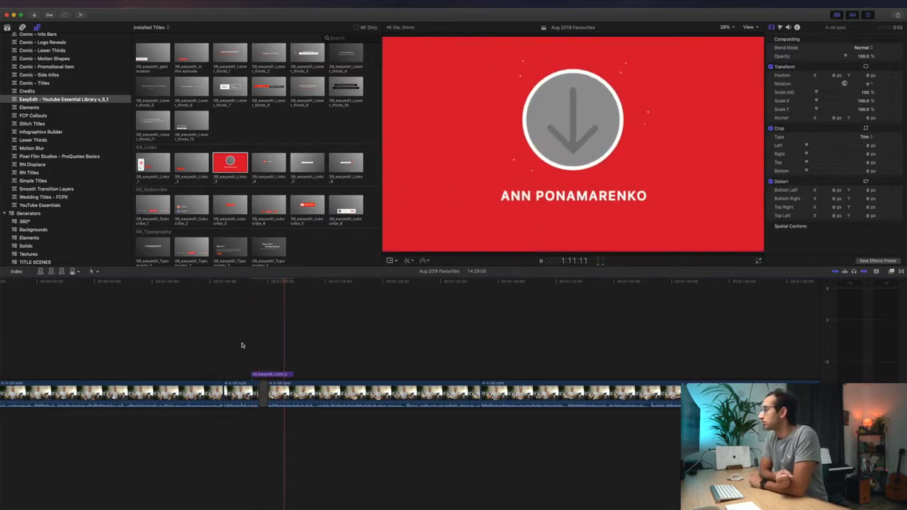
key("space")
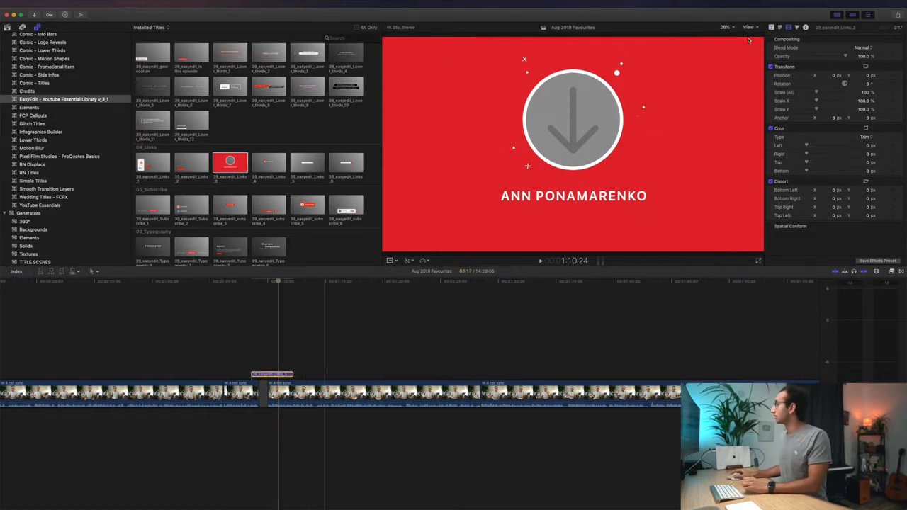
- Replace the title's placeholder Source Text with READY PLAYER ONE
left_click(779, 28)
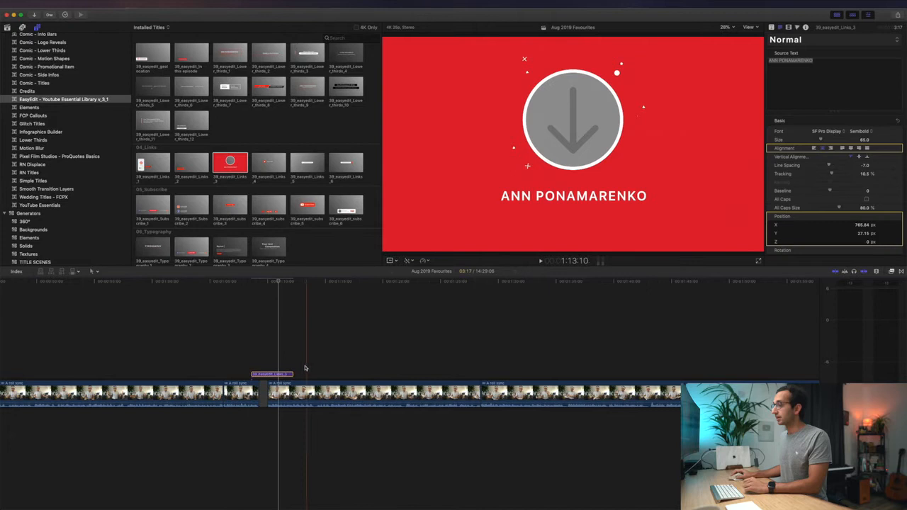
left_click(771, 28)
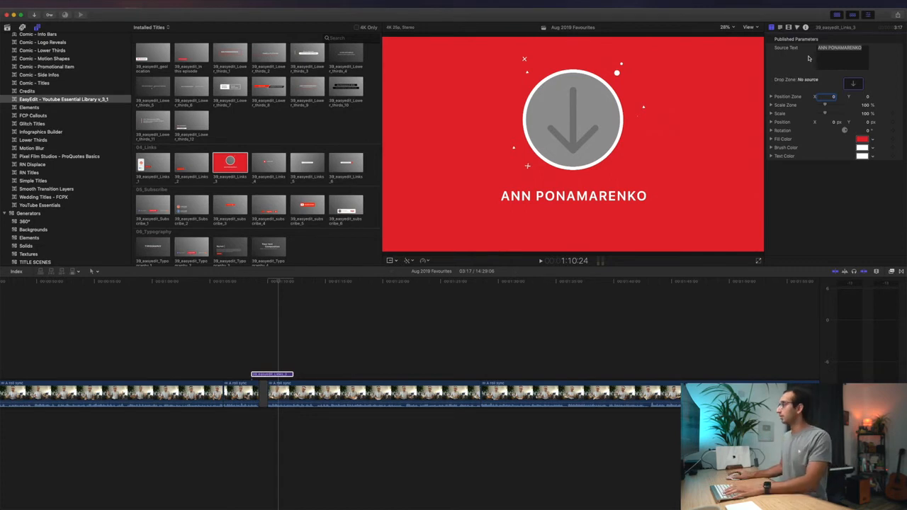
left_click(780, 28)
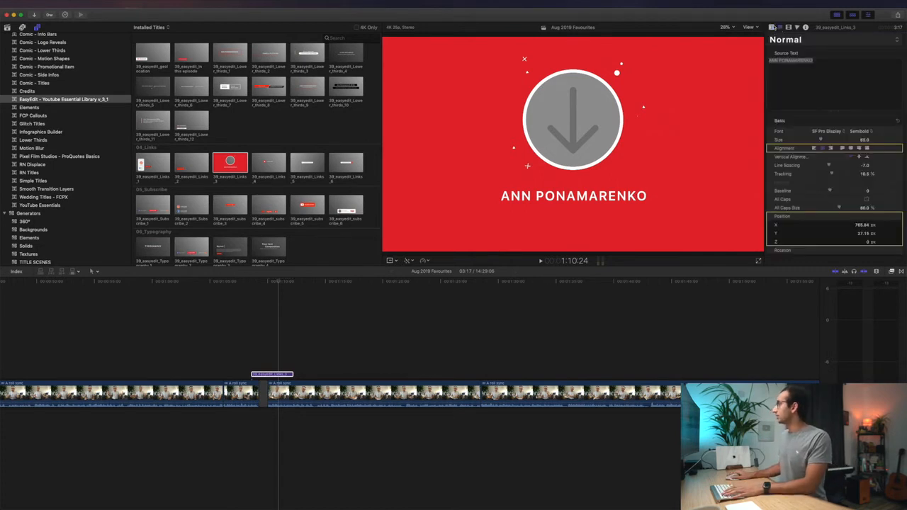
left_click(772, 27)
triple_click(828, 55)
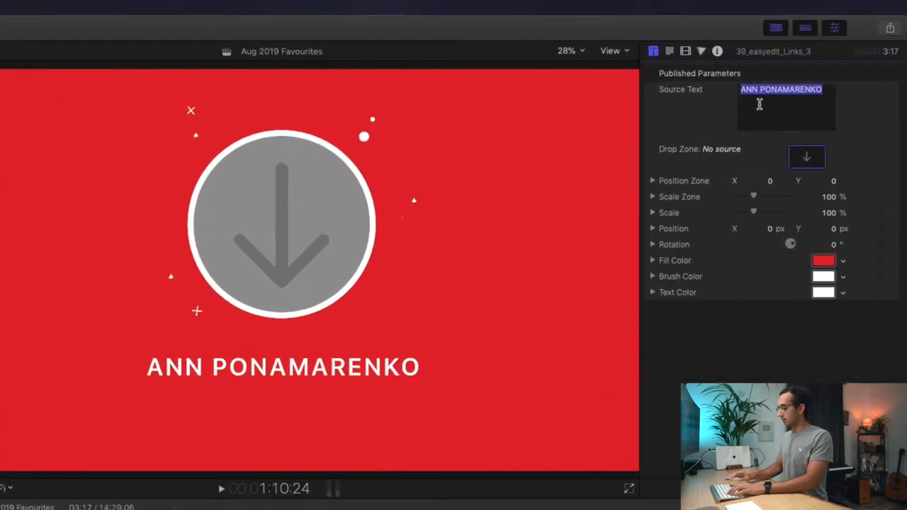
type("BOOK")
key("BackSpace")
key("BackSpace")
key("BackSpace")
key("BackSpace")
type("READY PLAYER ONE")
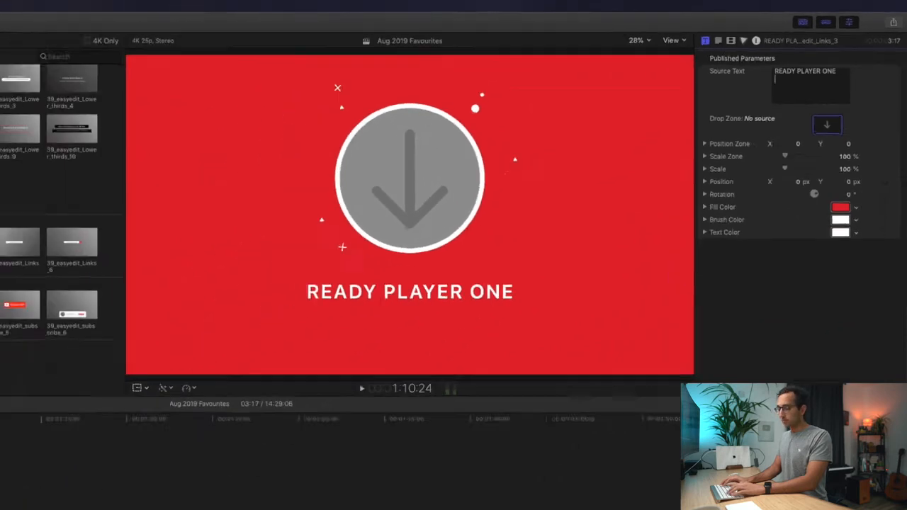
- Look up the book's author online, add the author's name on a second line, and preview
key("alt+space")
type("ready player one autho")
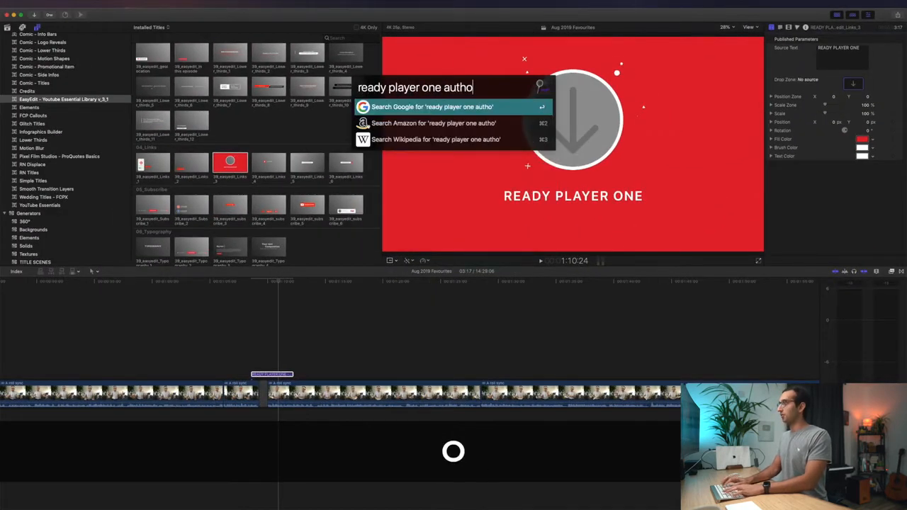
type("r")
key("Return")
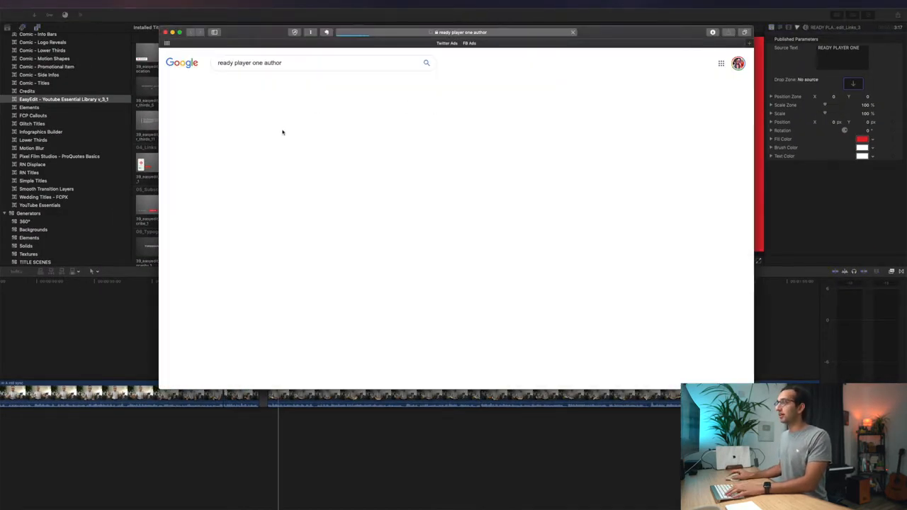
key("super+Tab")
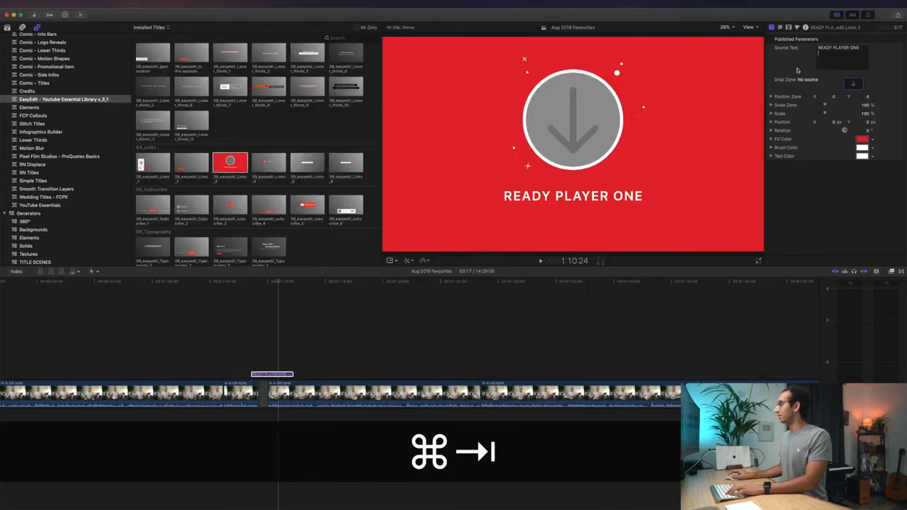
type("ERNEST CLINE")
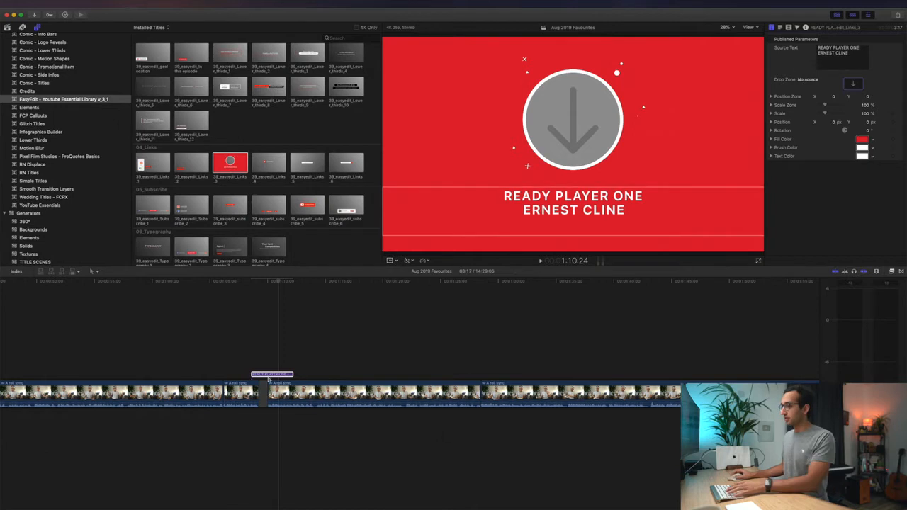
key("space")
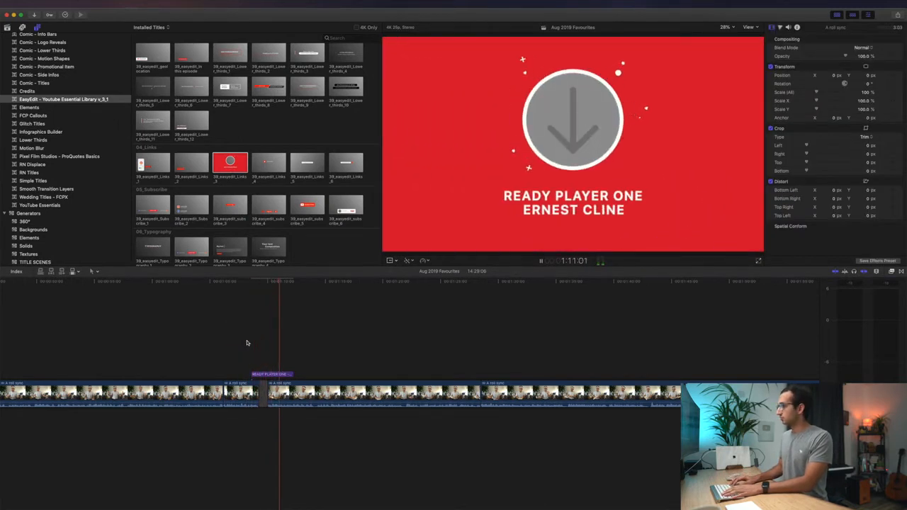
- Replay the READY PLAYER ONE title animation and select its clip in the timeline
key("space")
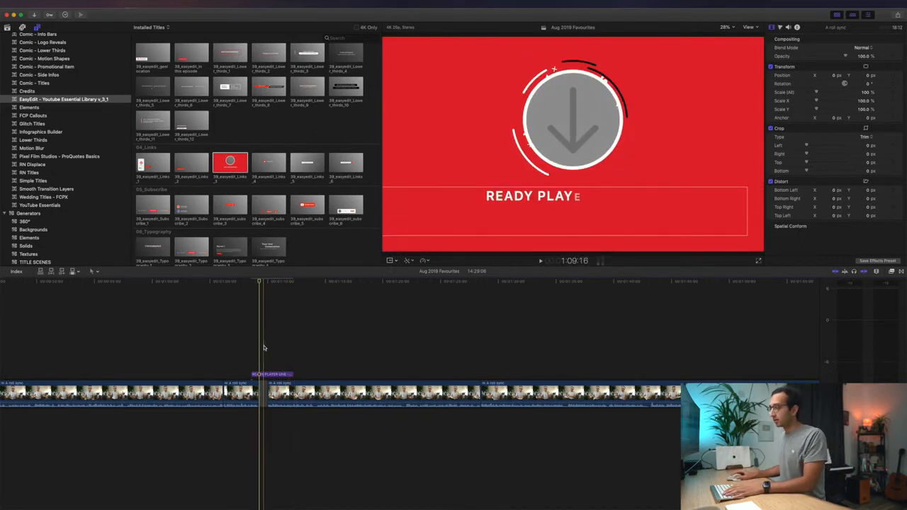
left_click(264, 375)
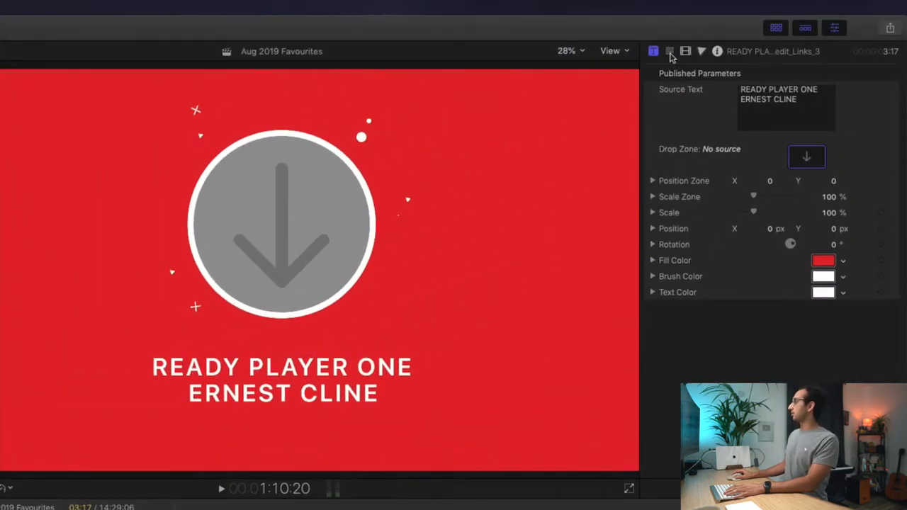
- Set the title text font to Avenir Heavy
left_click(671, 54)
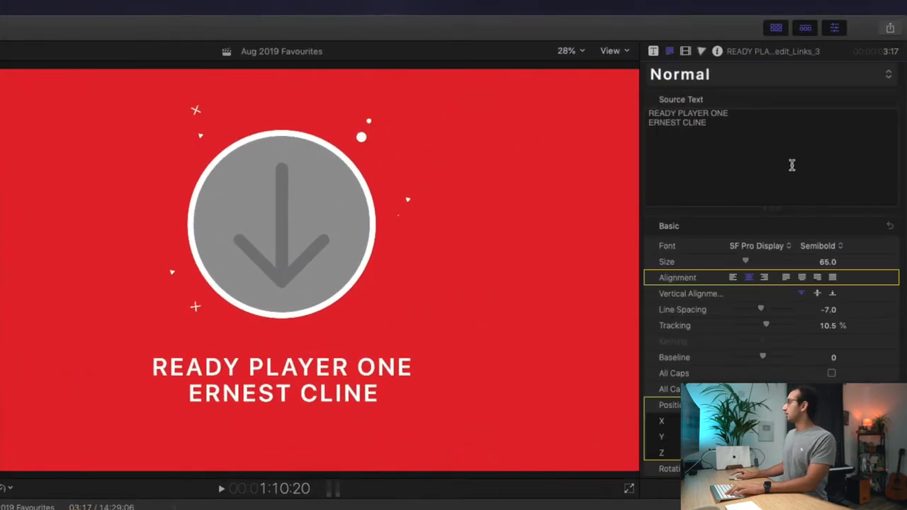
left_click(771, 248)
scroll(770, 250, "up", 15)
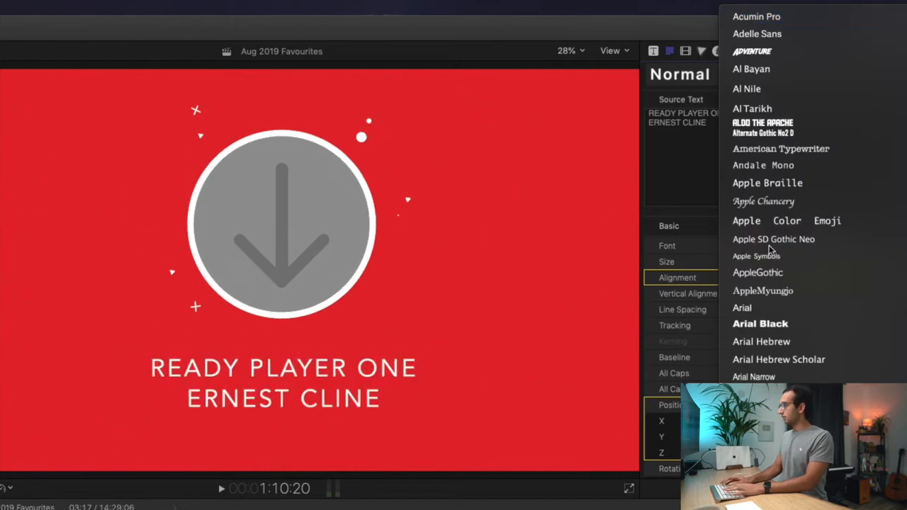
key("Escape")
left_click(811, 252)
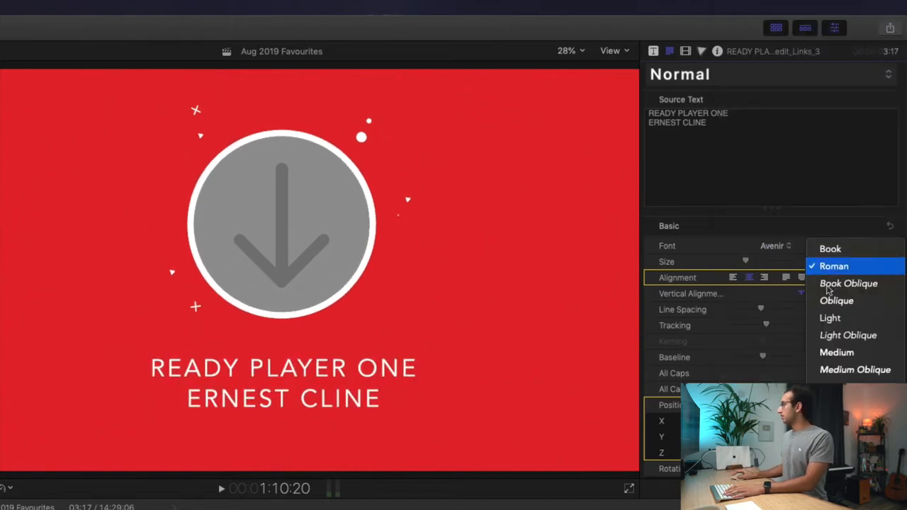
left_click(837, 387)
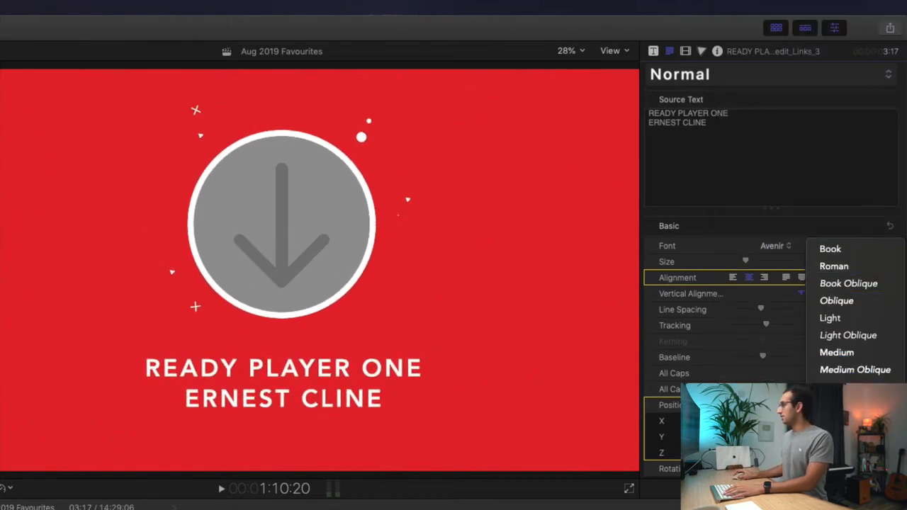
- Change the author line to Avenir Light
triple_click(283, 401)
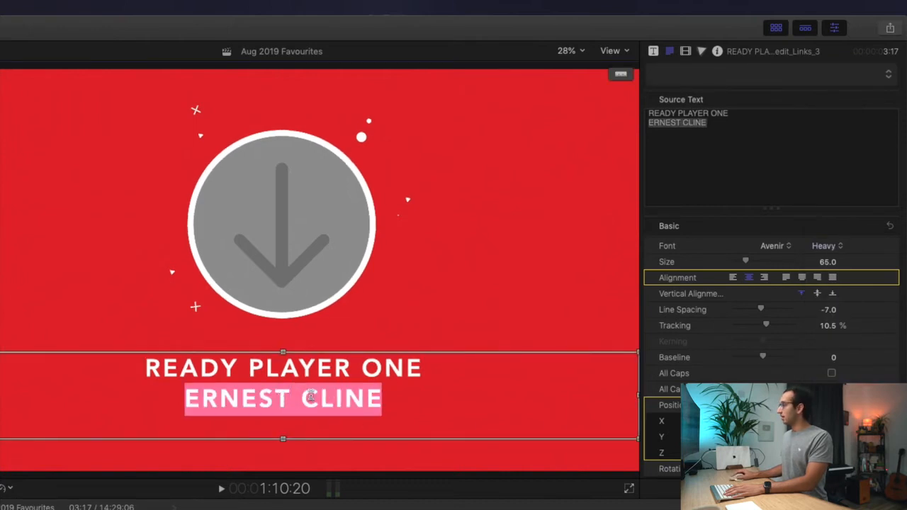
left_click(822, 247)
left_click(825, 182)
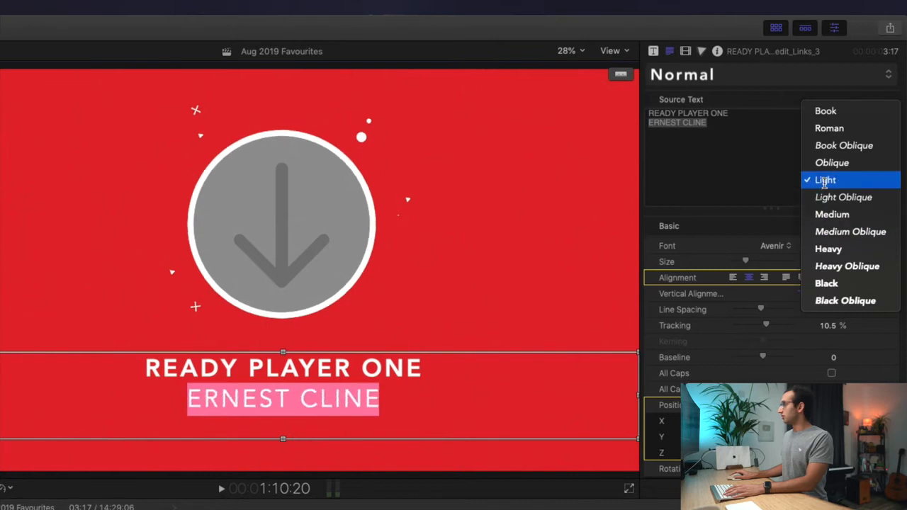
left_click(345, 398)
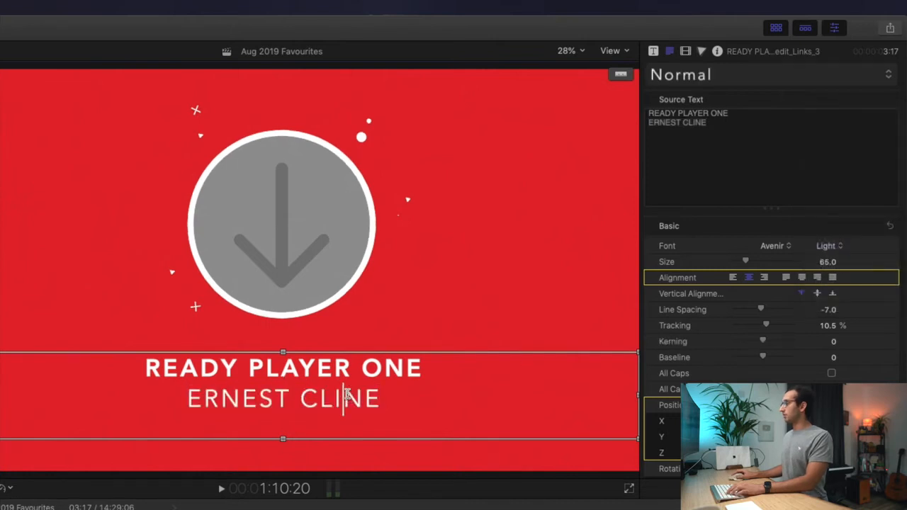
- Set Tracking to 0 for all of the title text
key("super+a")
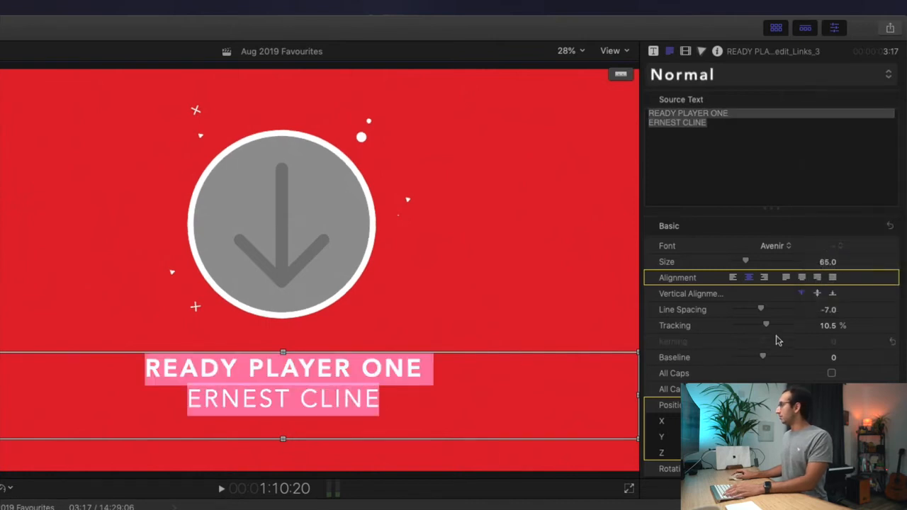
left_click(829, 325)
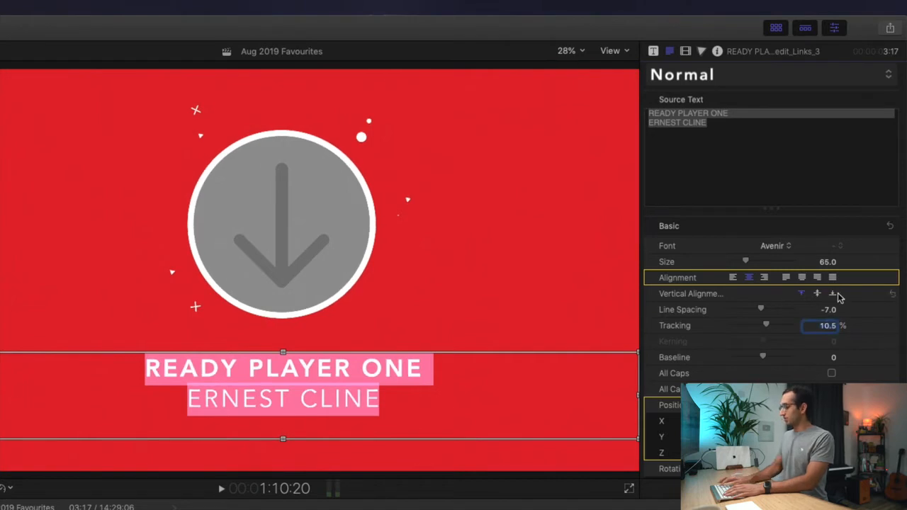
type("0")
key("Return")
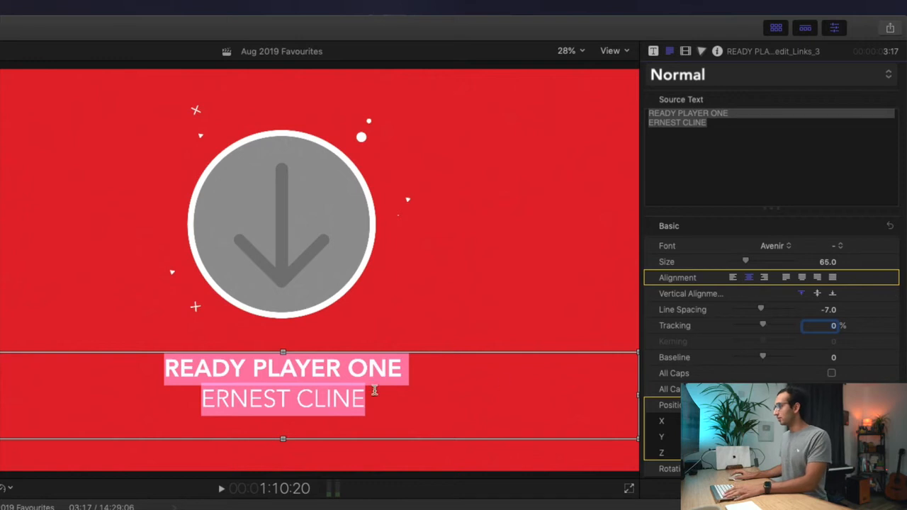
left_click(353, 390)
key("Escape")
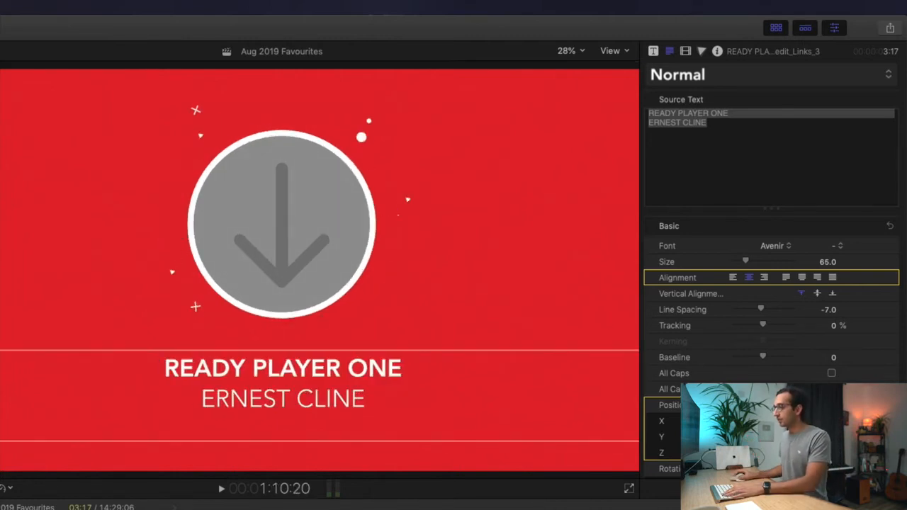
- Bring up the title's published parameters, including its fill, brush and text colours
scroll(719, 320, "down", 1)
scroll(719, 320, "down", 5)
scroll(661, 307, "up", 5)
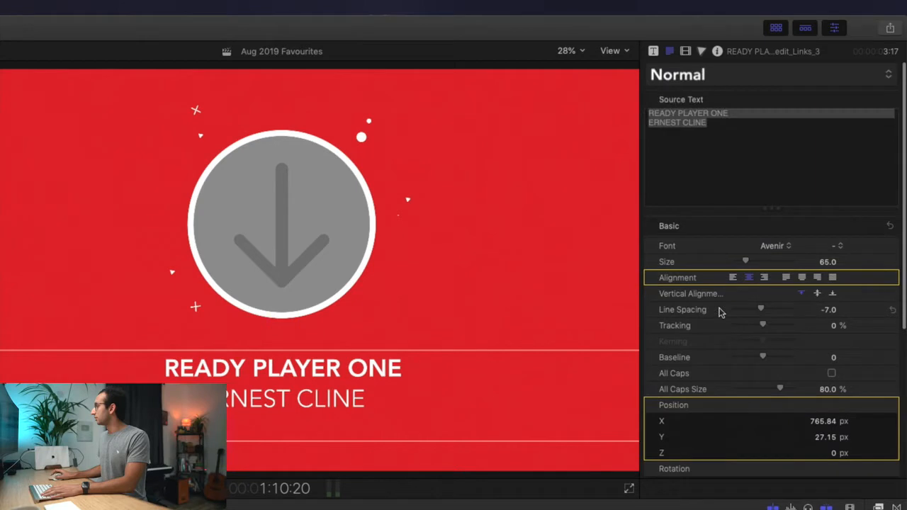
left_click(652, 51)
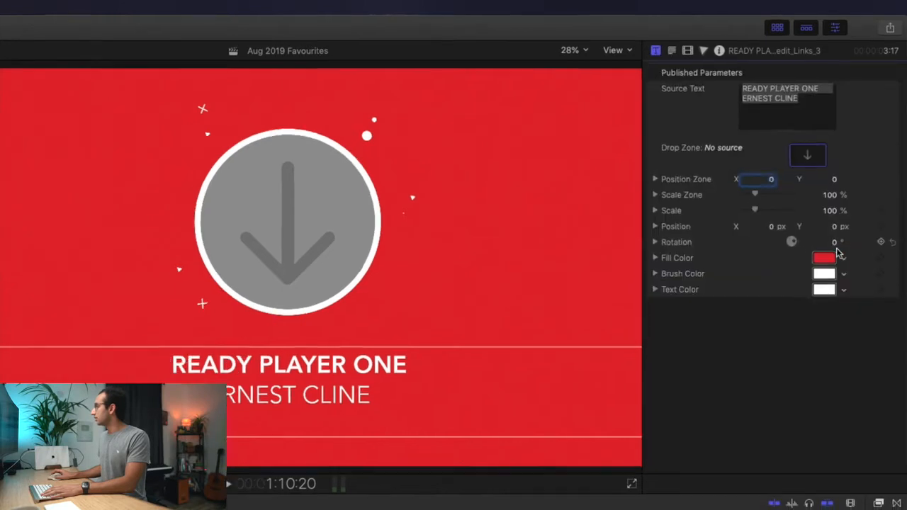
- After trying pink and green, set the title card's Fill Color to the blue swatch
left_click(828, 261)
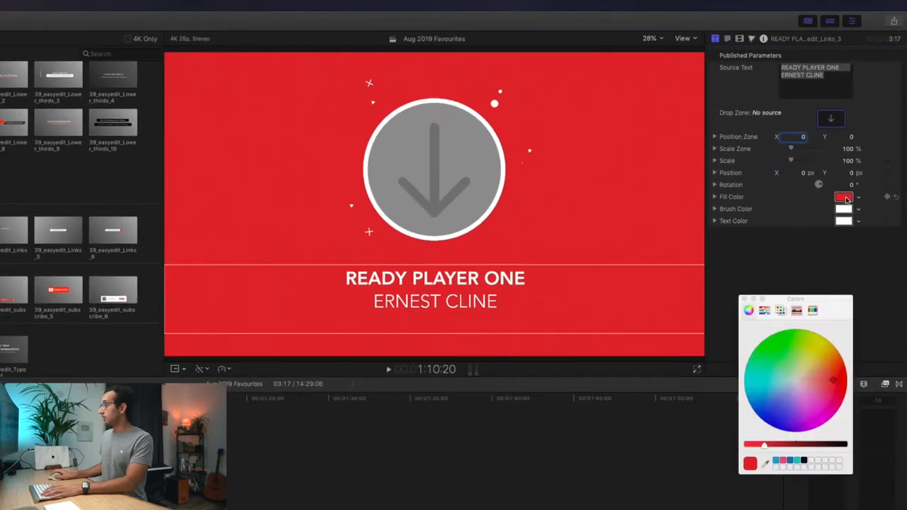
left_click(791, 461)
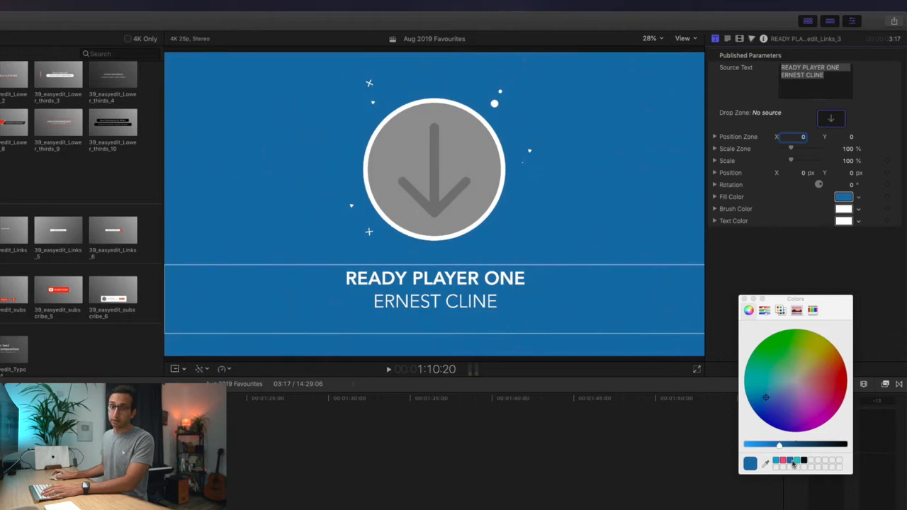
left_click(784, 461)
left_click(777, 461)
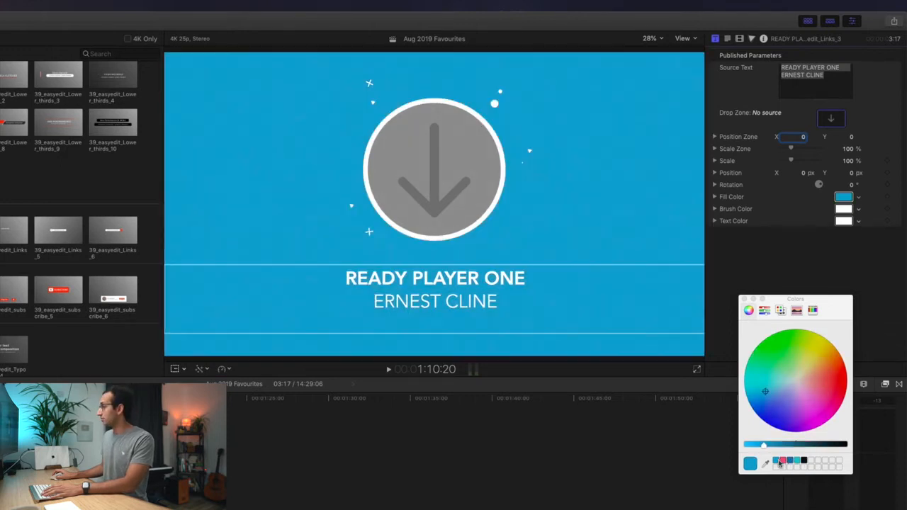
left_click(782, 349)
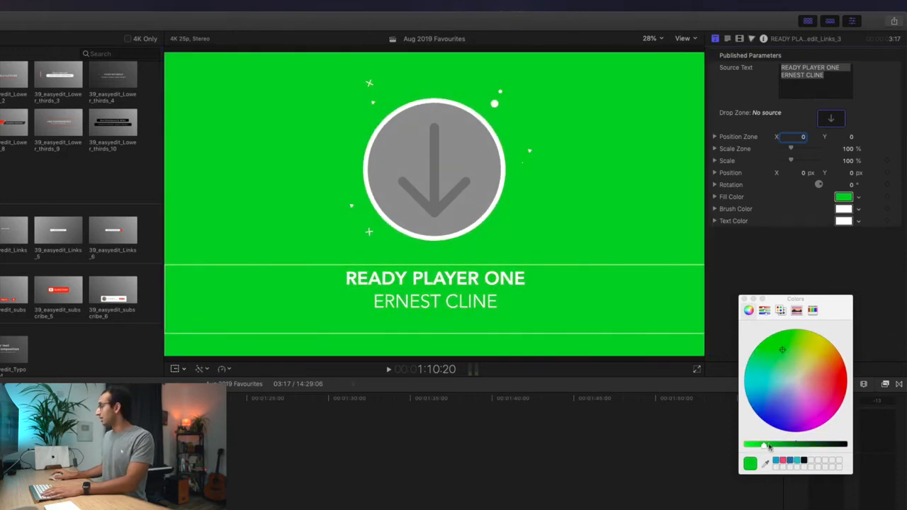
left_click_drag(756, 466, 810, 461)
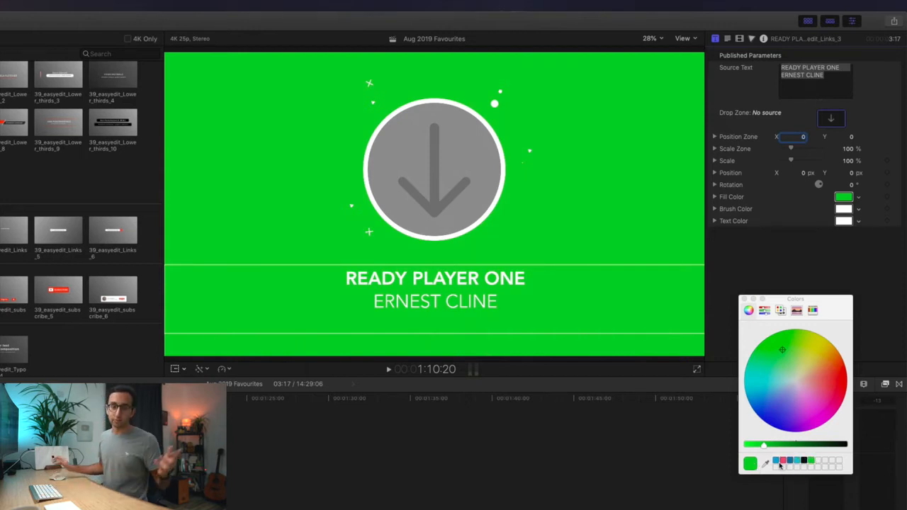
left_click(791, 460)
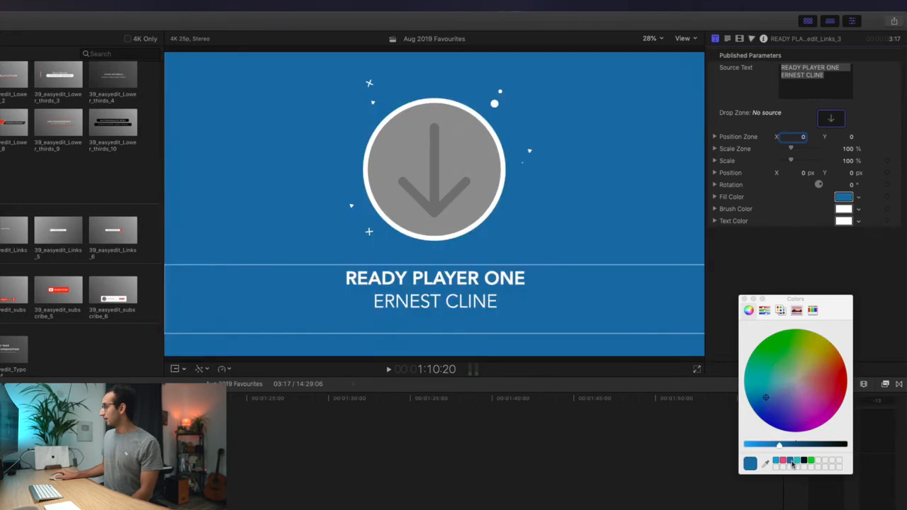
left_click(743, 300)
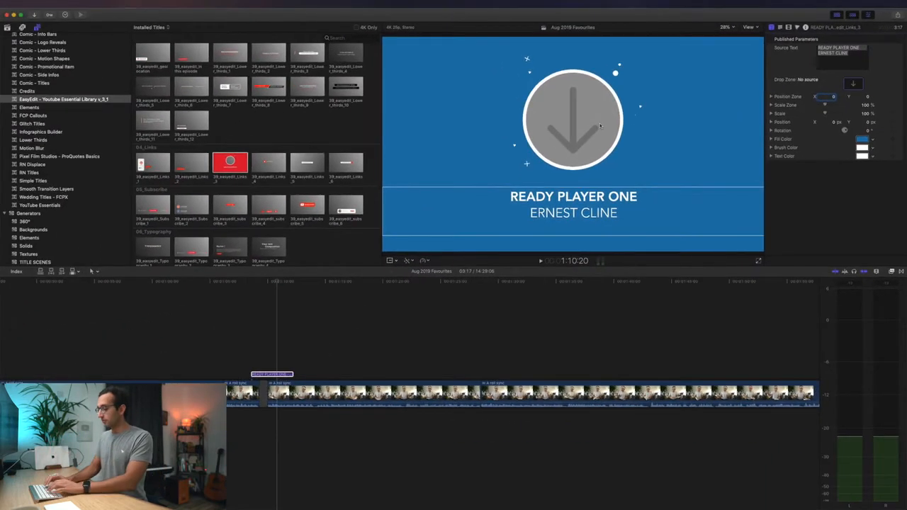
- Download the joystick gamepad icon from a Flaticon 'video game' search as a free PNG
key("super+space")
type("flaticon.")
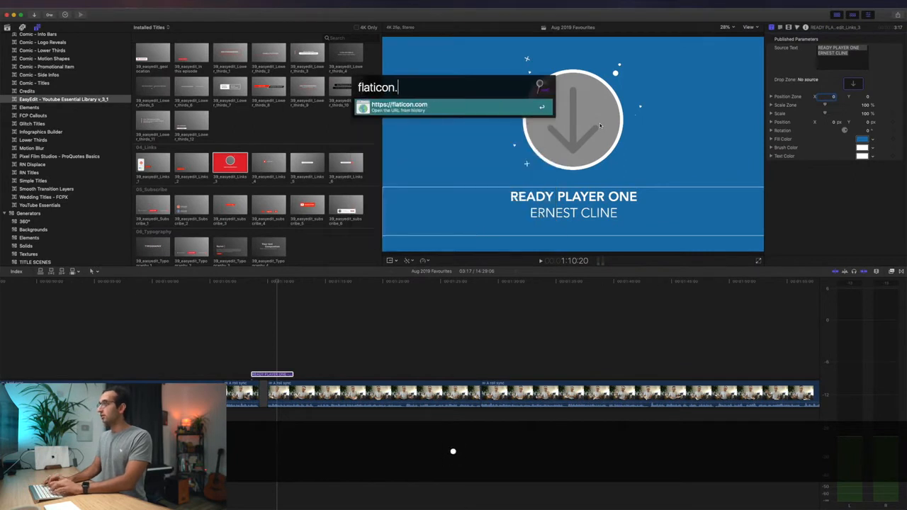
key("Return")
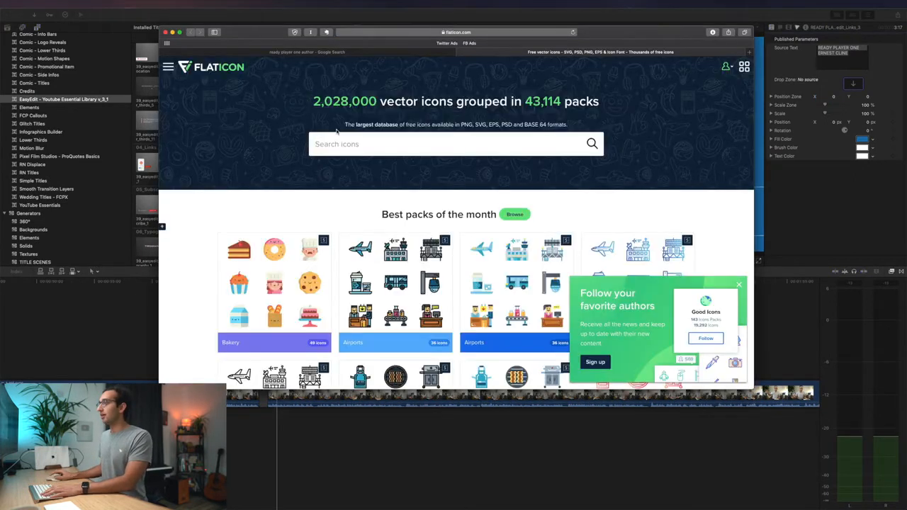
type("video game")
key("Return")
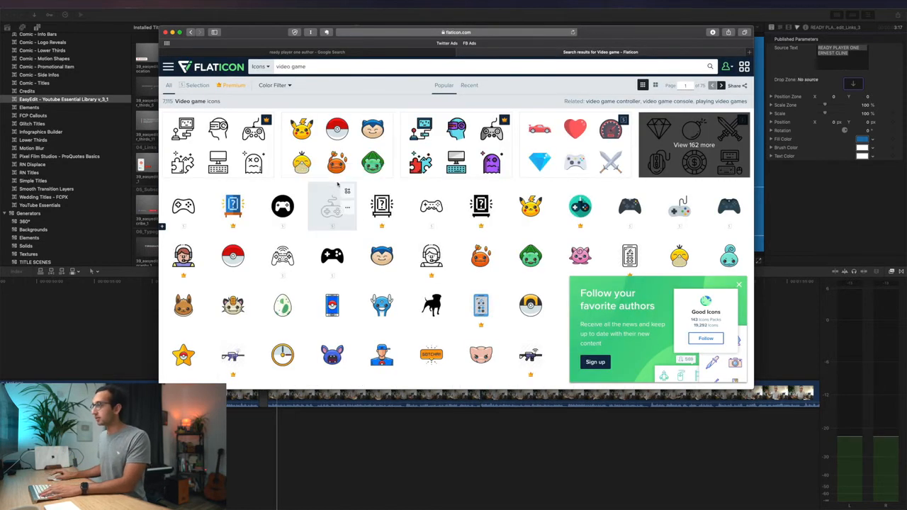
left_click(332, 204)
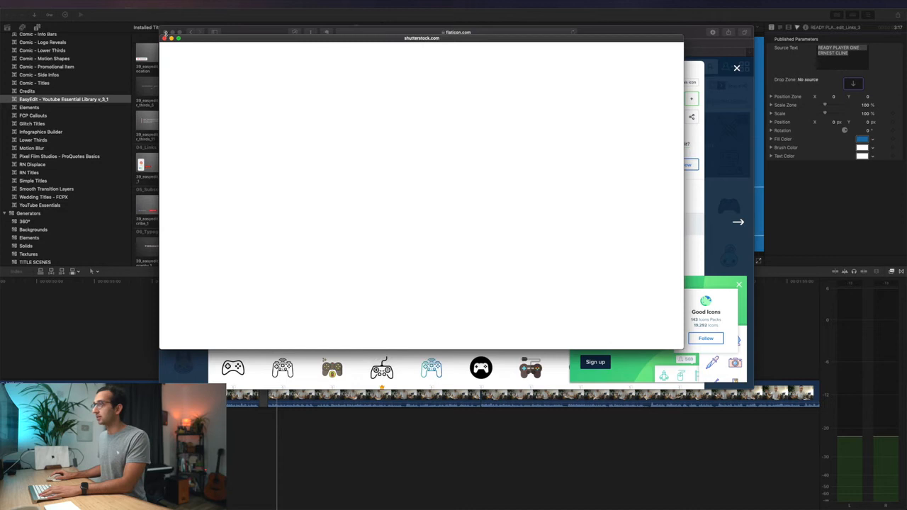
left_click(601, 101)
left_click(522, 188)
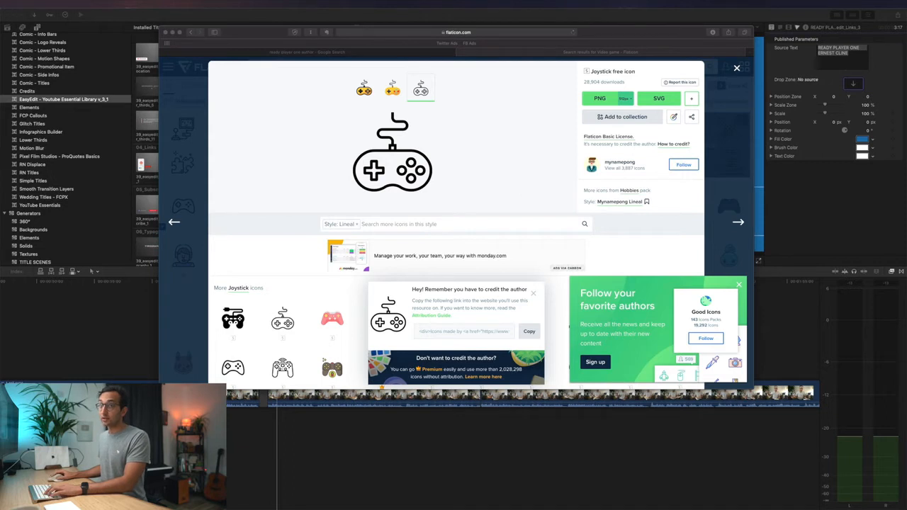
key("super+w")
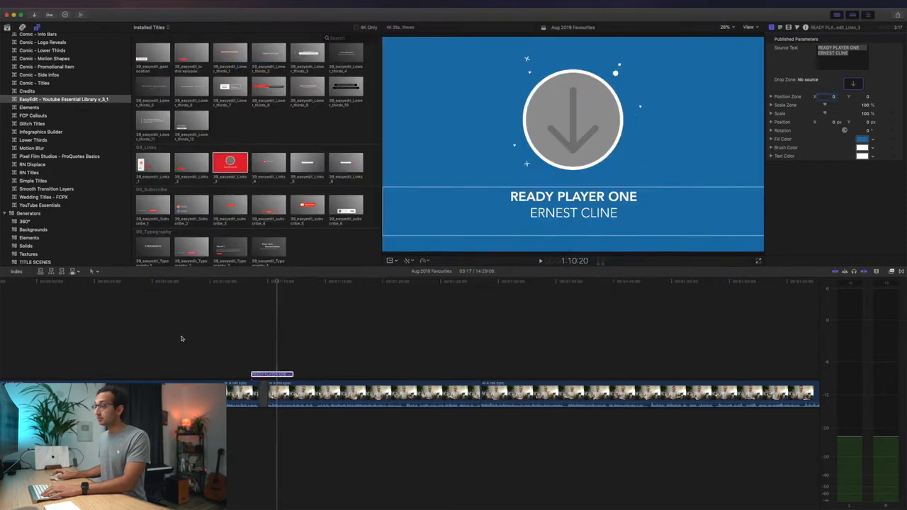
- Deselect the title, show the library's event clips, and bring up Media Import
left_click(279, 331)
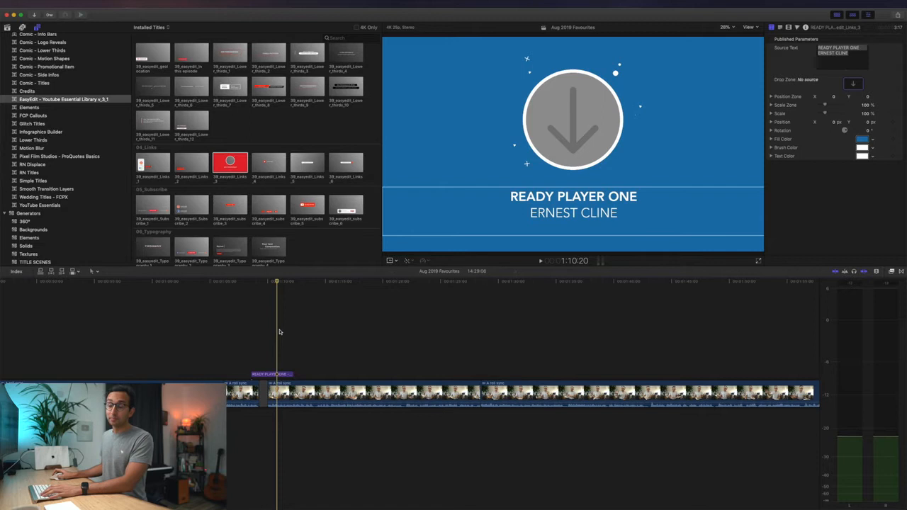
left_click(7, 28)
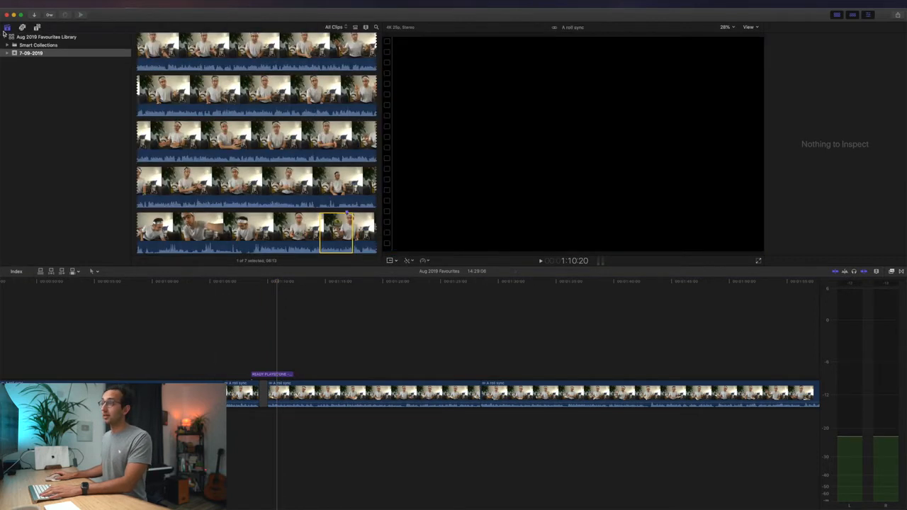
key("super+i")
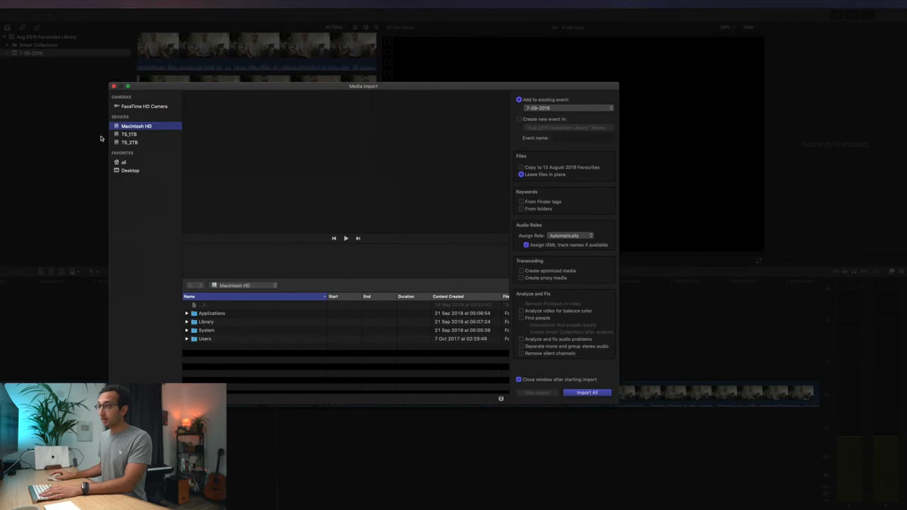
- Import joystick.png from Downloads, sorted newest first, into the 7-09-2019 event
left_click(132, 172)
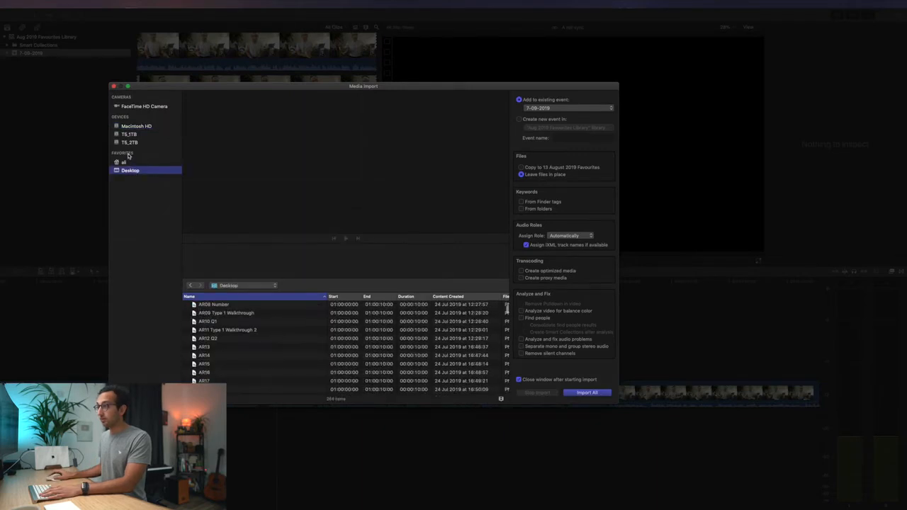
left_click(126, 162)
left_click(219, 330)
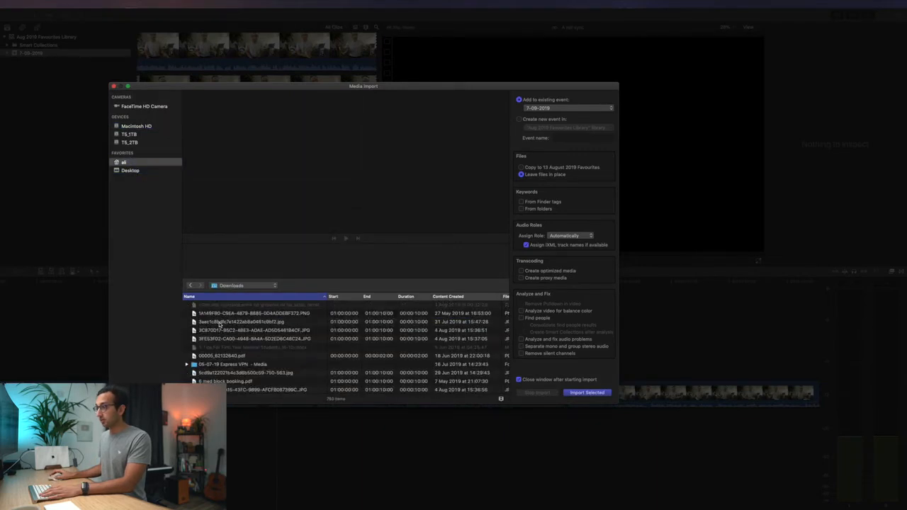
left_click(225, 314)
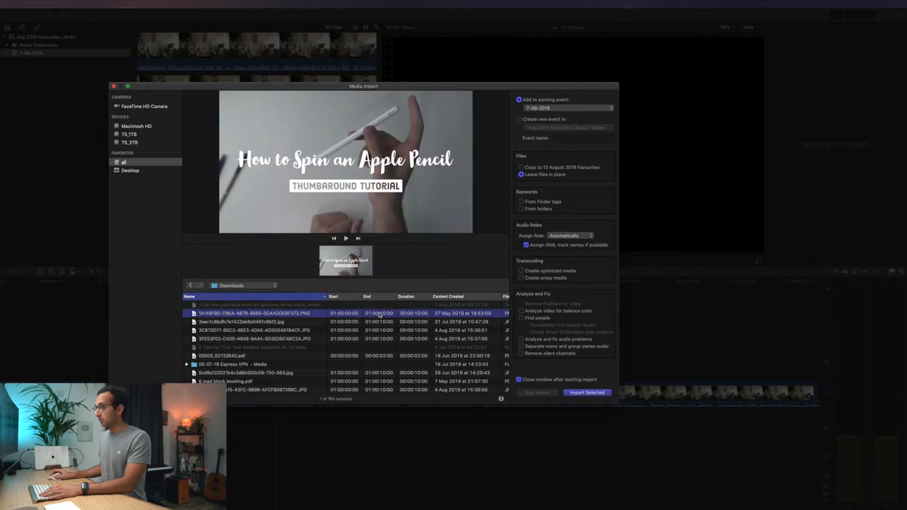
left_click(459, 295)
left_click(267, 305)
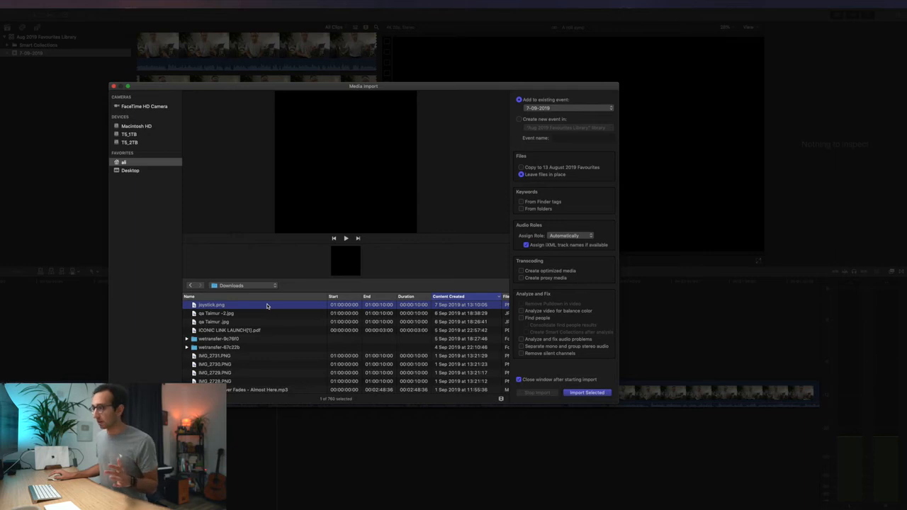
key("Return")
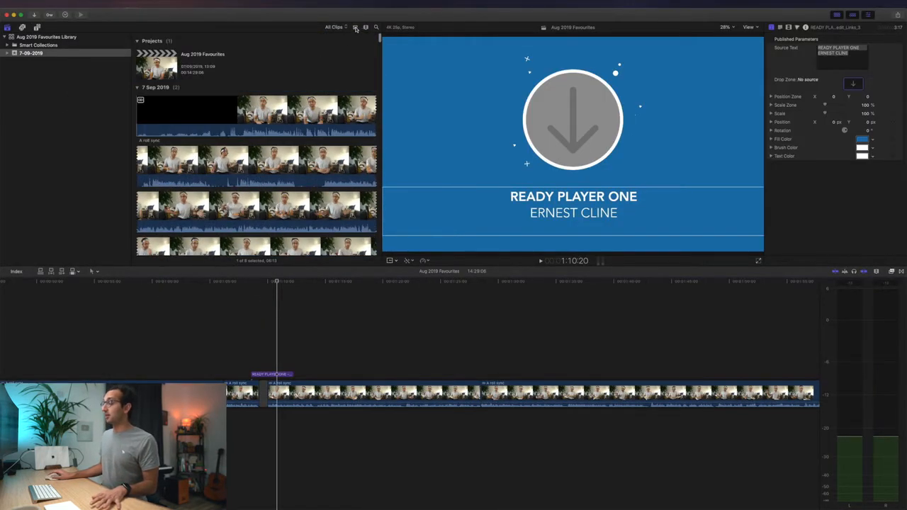
- Drag the joystick clip from the list-view browser above the talking-head footage and preview it
left_click(355, 27)
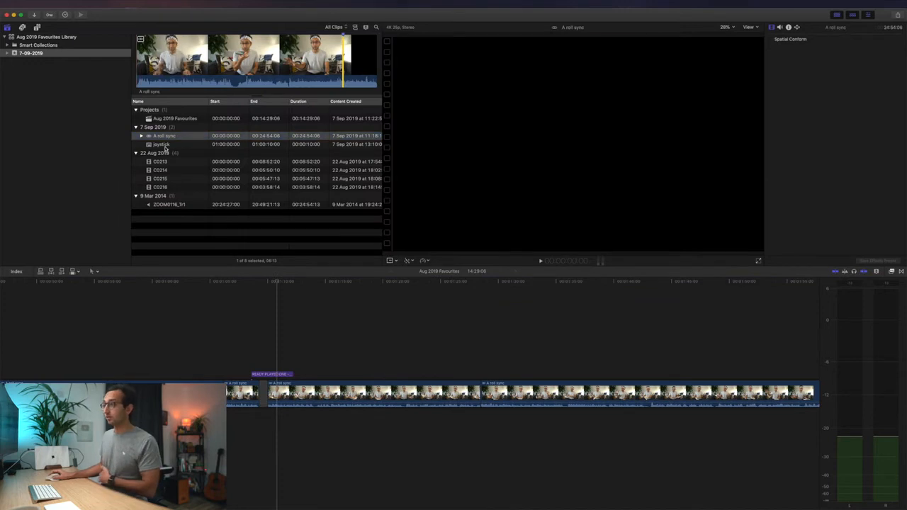
left_click(168, 145)
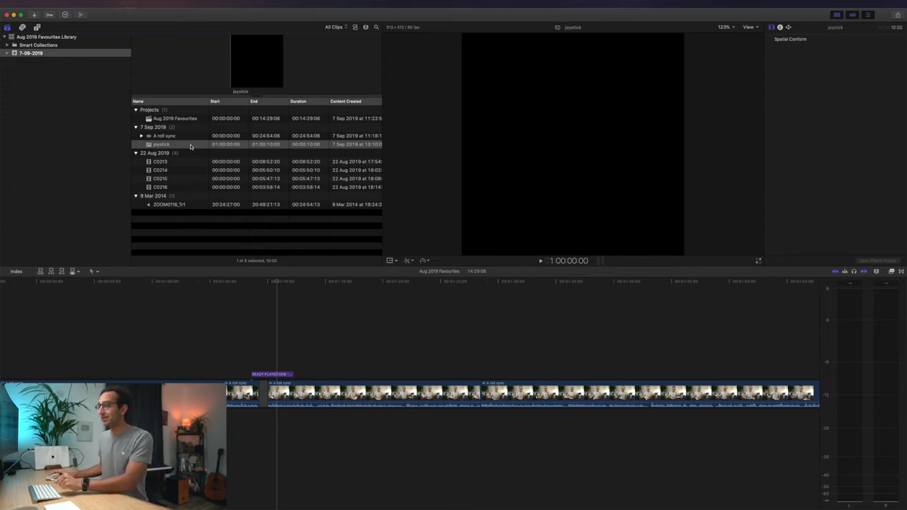
left_click_drag(188, 147, 353, 325)
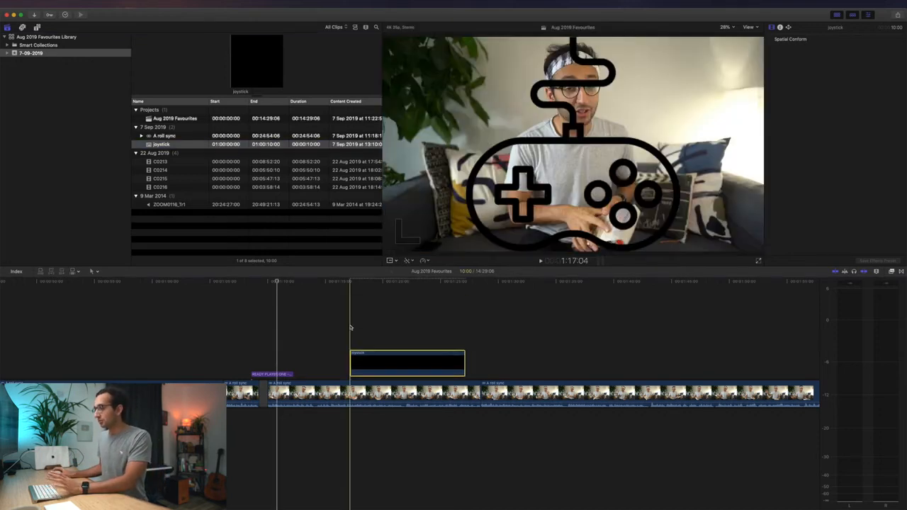
left_click(348, 326)
key("space")
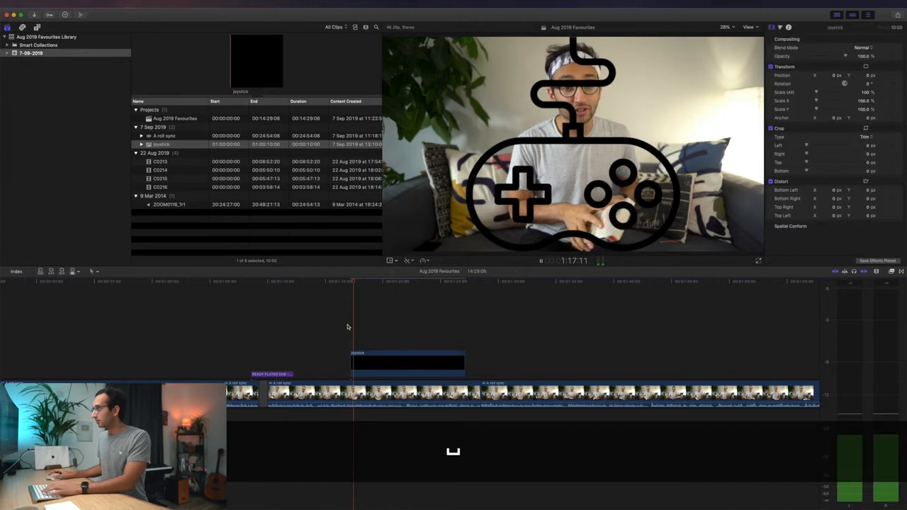
key("space")
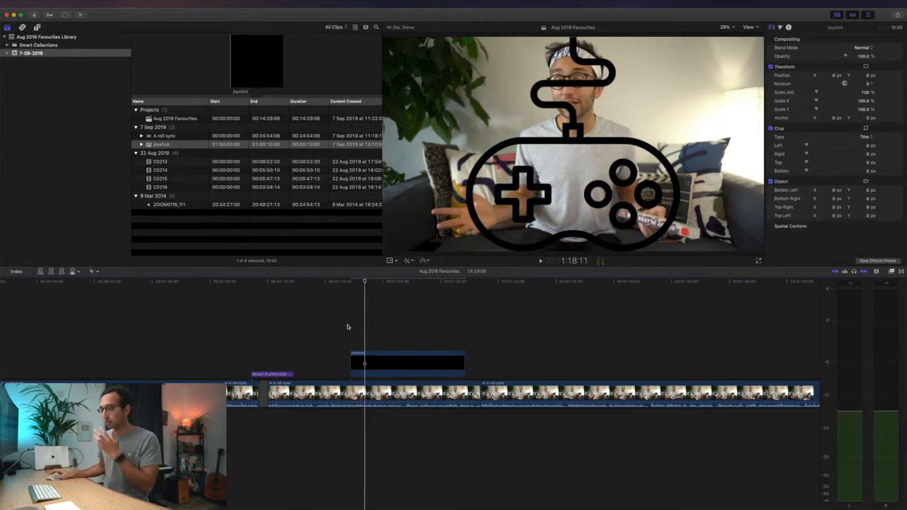
- Raise the joystick clip's Color Board shadows to 100% so the icon turns white
left_click(404, 363)
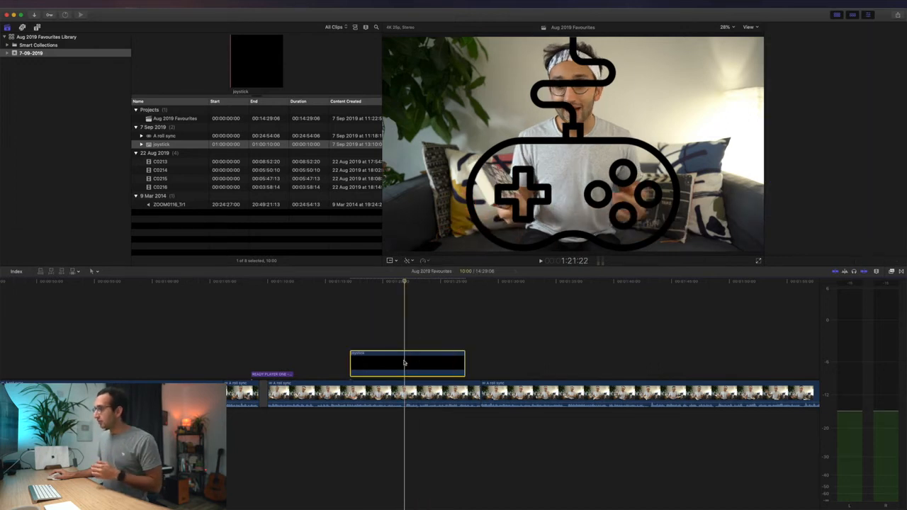
key("super+4")
left_click(782, 28)
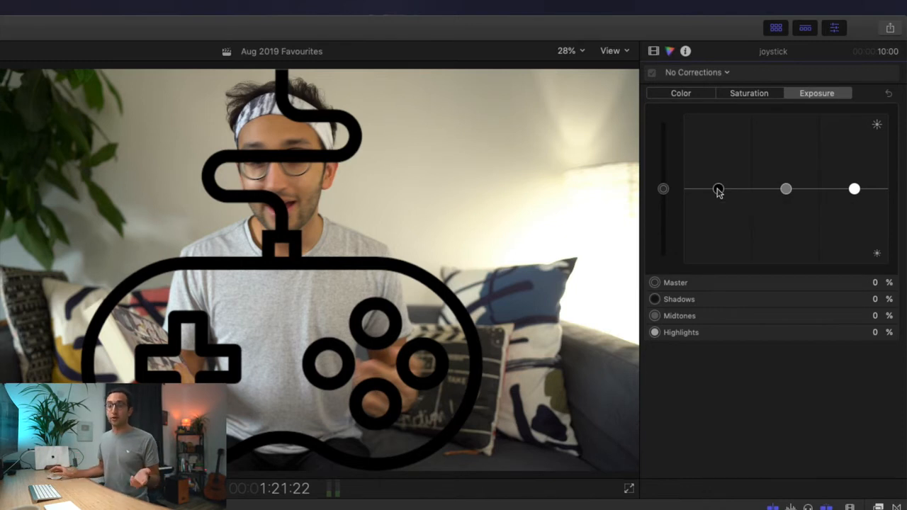
left_click_drag(718, 189, 713, 107)
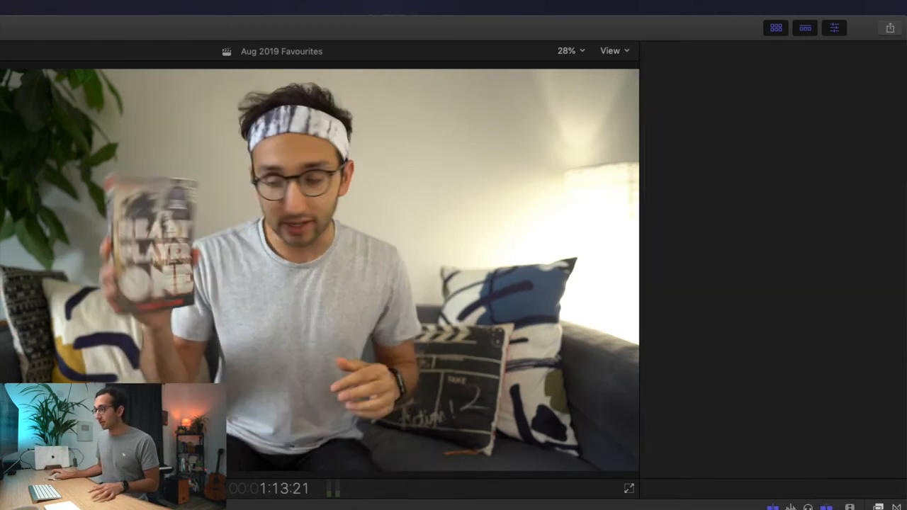
left_click_drag(716, 189, 715, 103)
key("super+z")
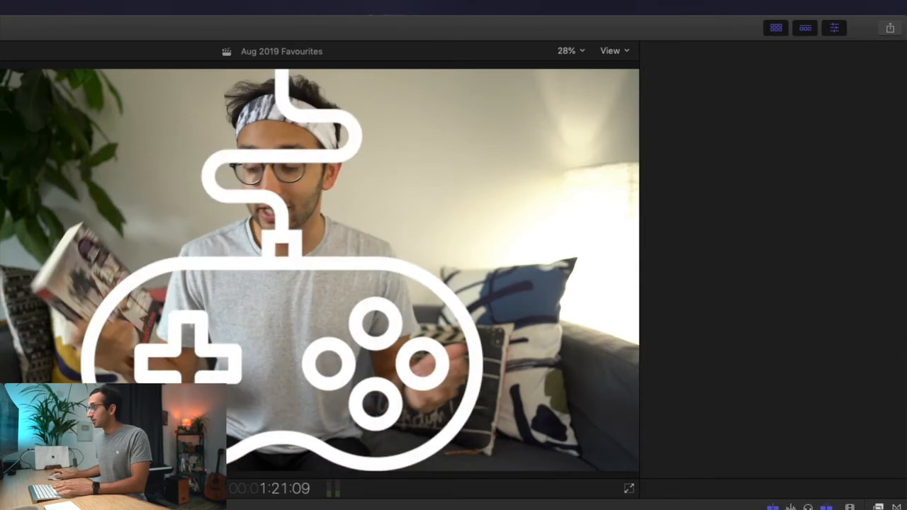
- Play the white joystick icon back over the presenter footage, then select the Ready Player One title
left_click(401, 362)
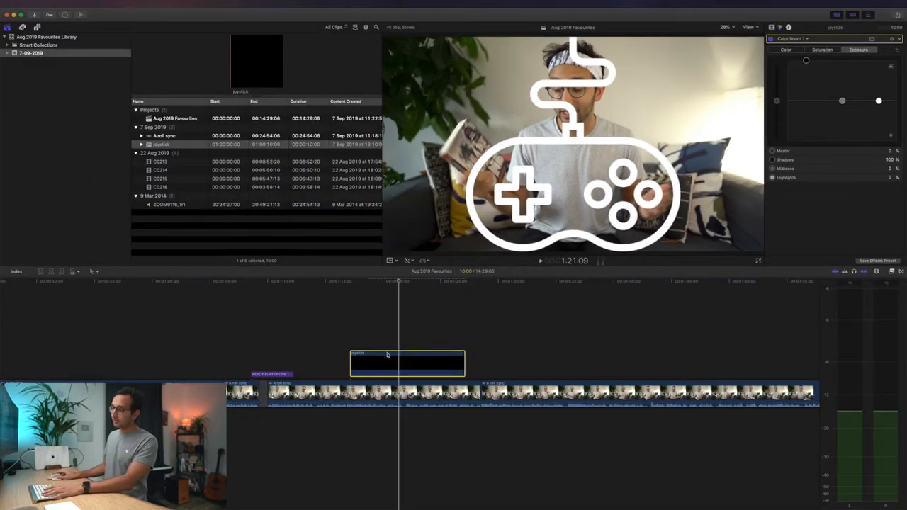
left_click(338, 335)
key("space")
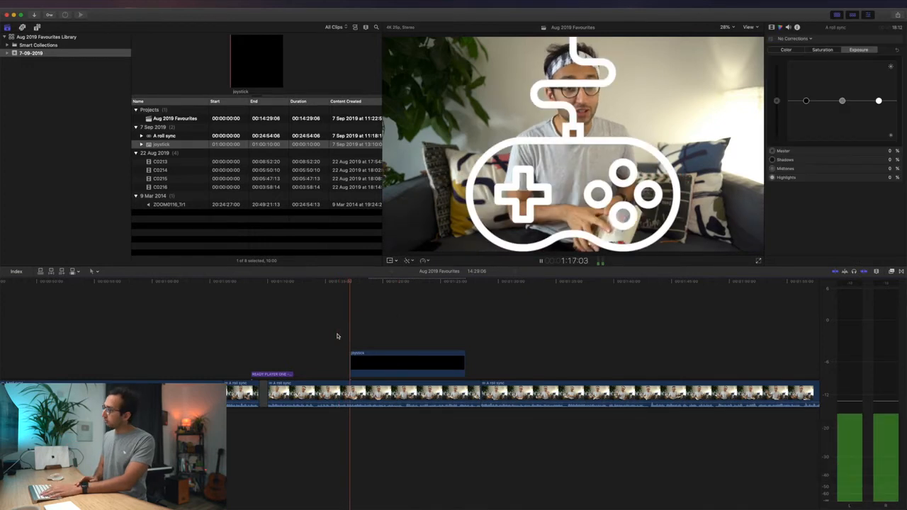
key("space")
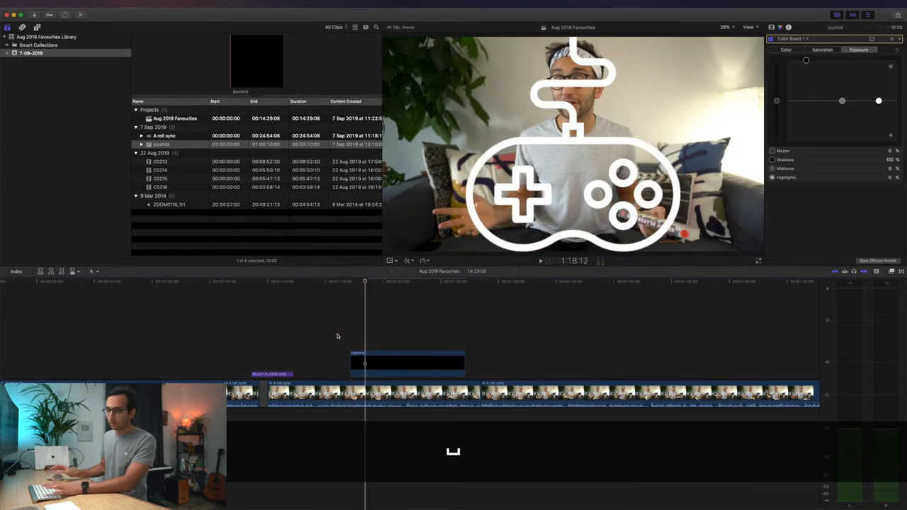
left_click(269, 374)
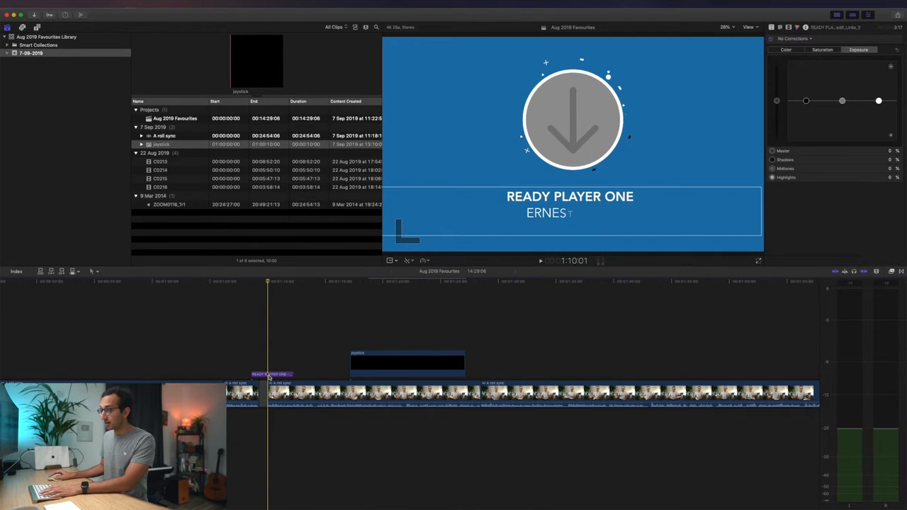
- Load the joystick clip into the title's Links_3 drop zone at 21% scale and delete the separate clip
left_click(269, 375)
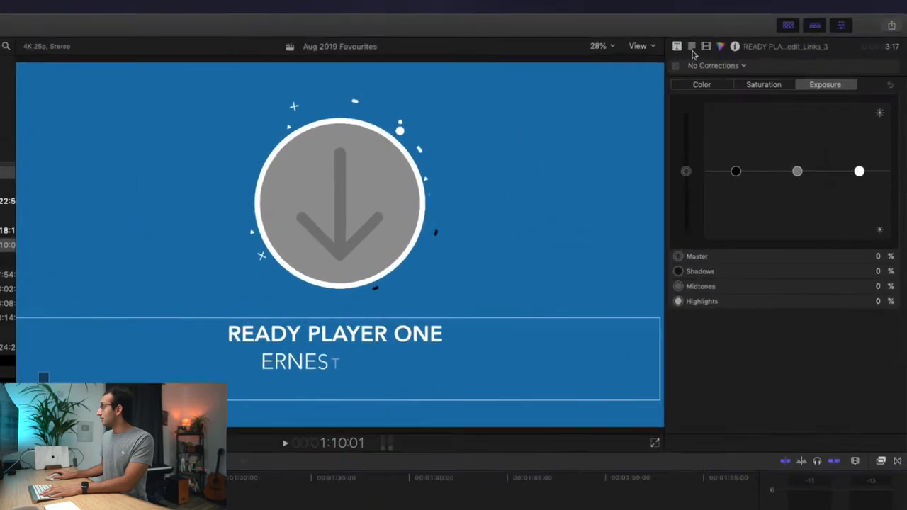
left_click(772, 27)
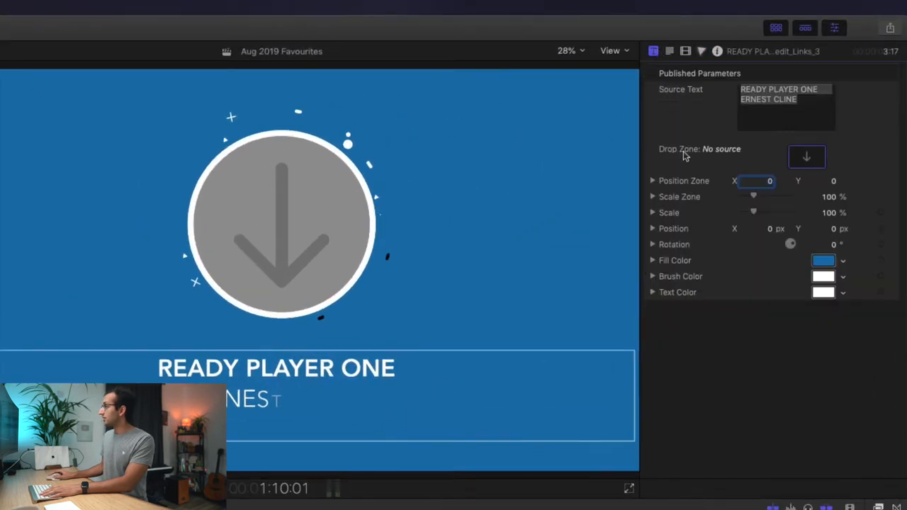
left_click(806, 156)
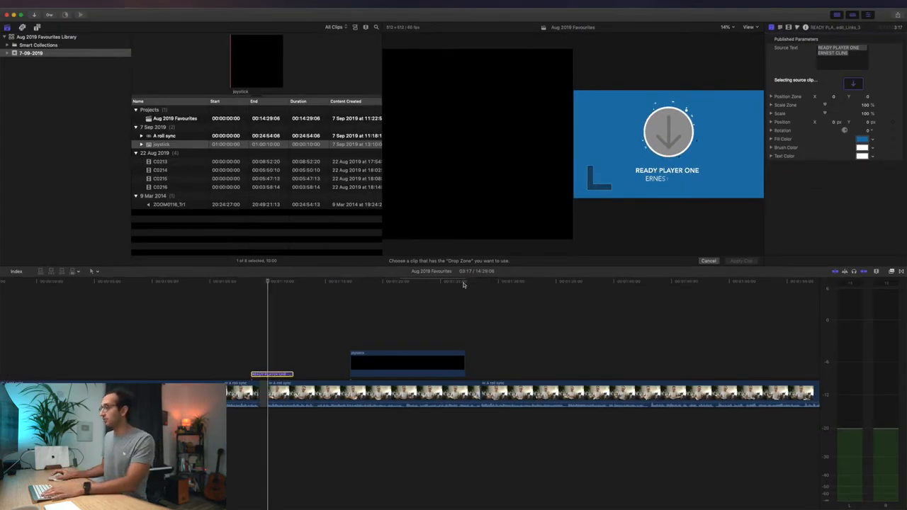
left_click(410, 367)
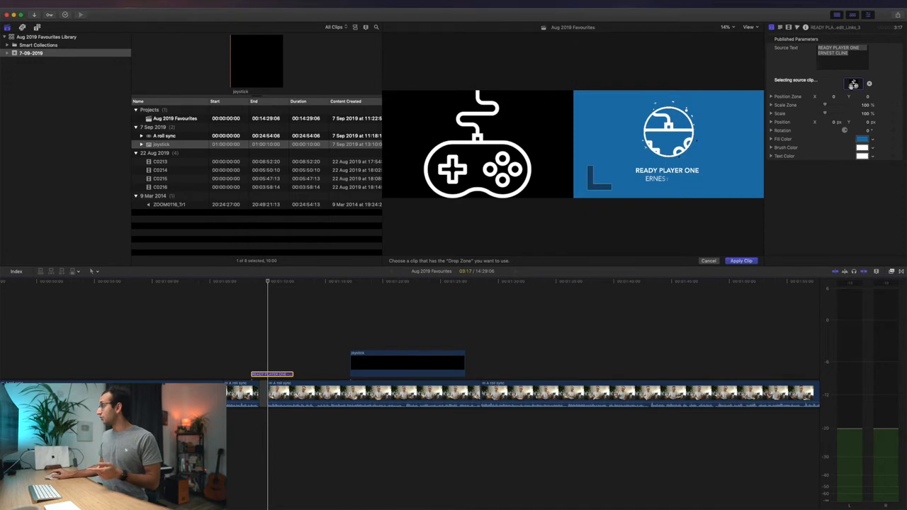
left_click_drag(824, 104, 820, 105)
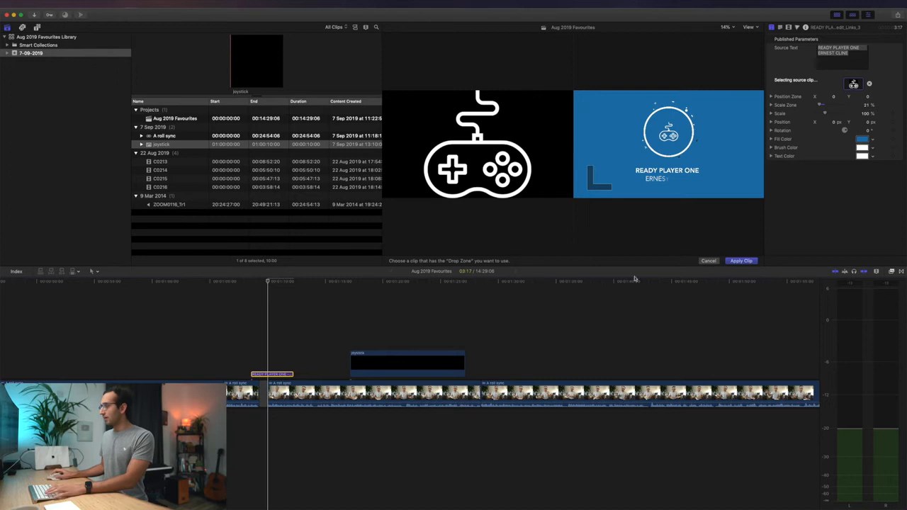
left_click(747, 262)
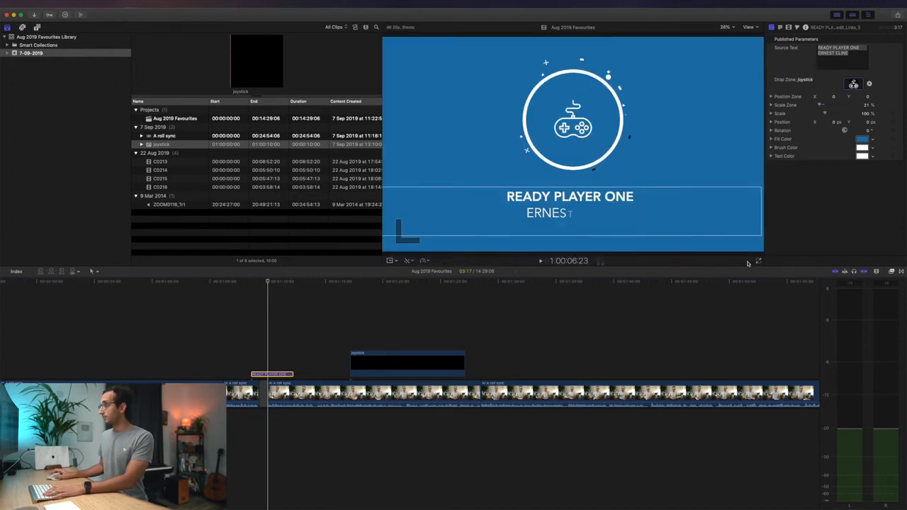
key("BackSpace")
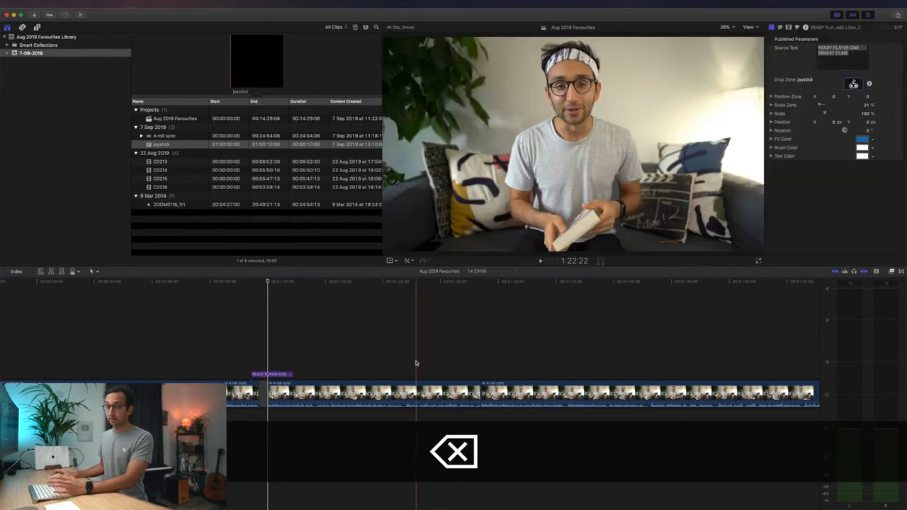
left_click(243, 336)
key("space")
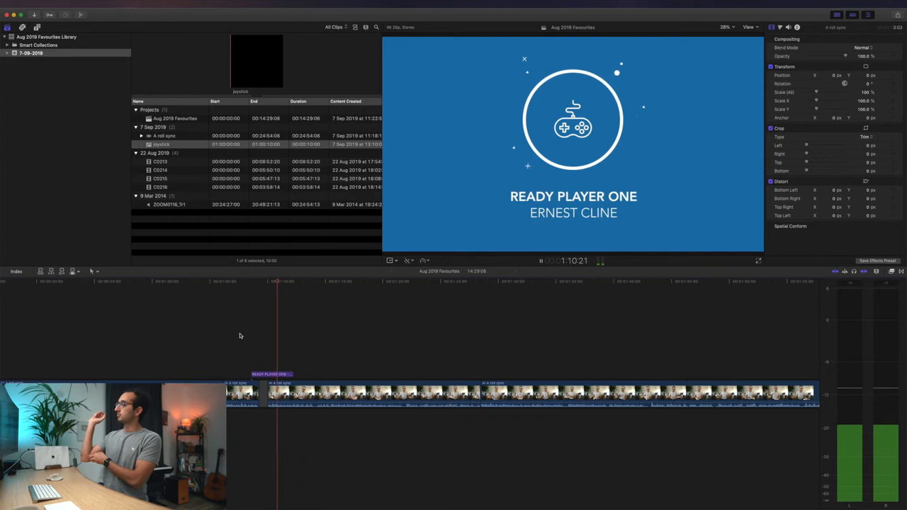
key("space")
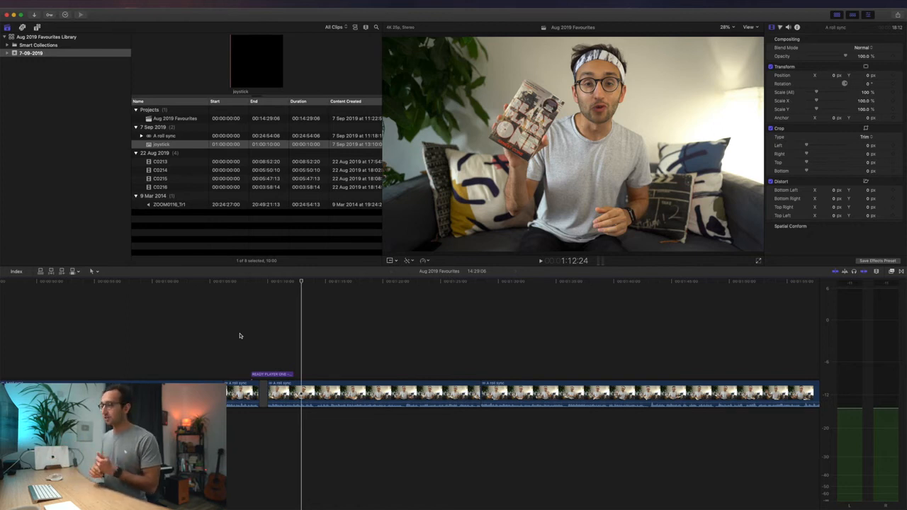
- Copy the Ready Player One title and paste it at the gap near 4:40, nudged a frame earlier
left_click(271, 373)
key("super+c")
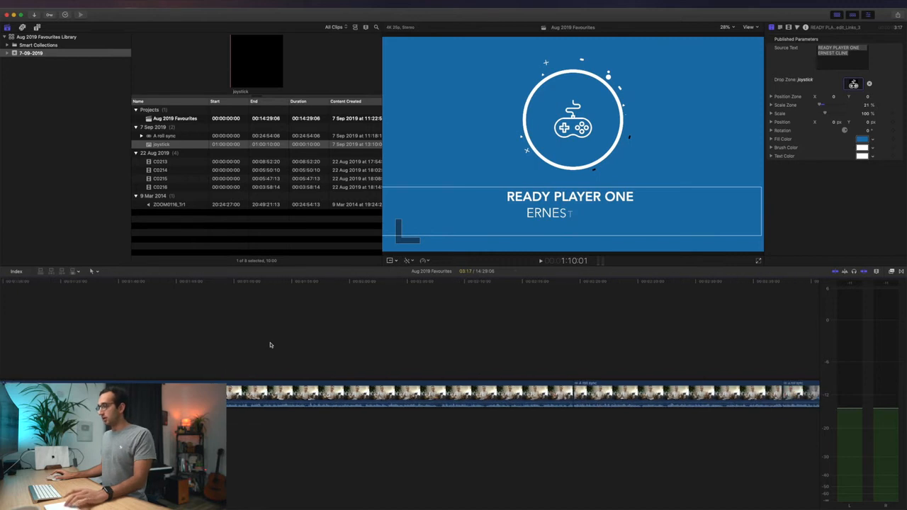
key("shift+z")
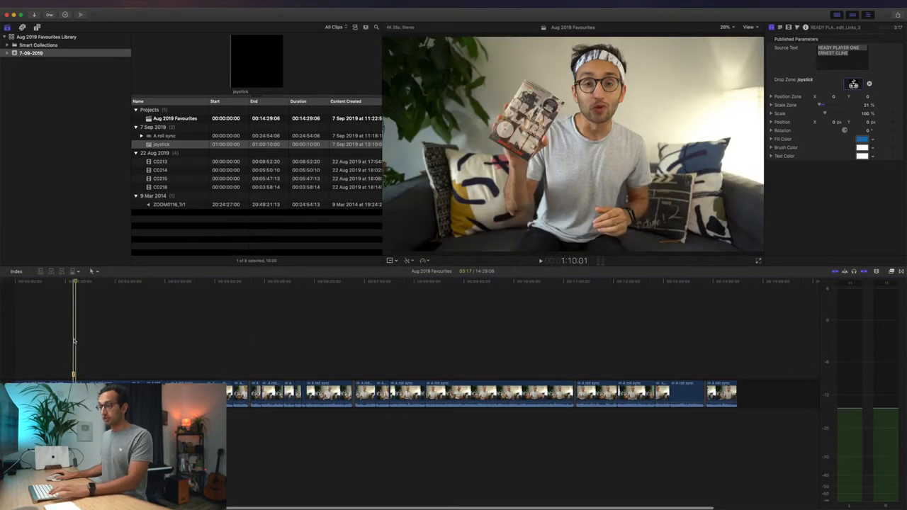
left_click(312, 335)
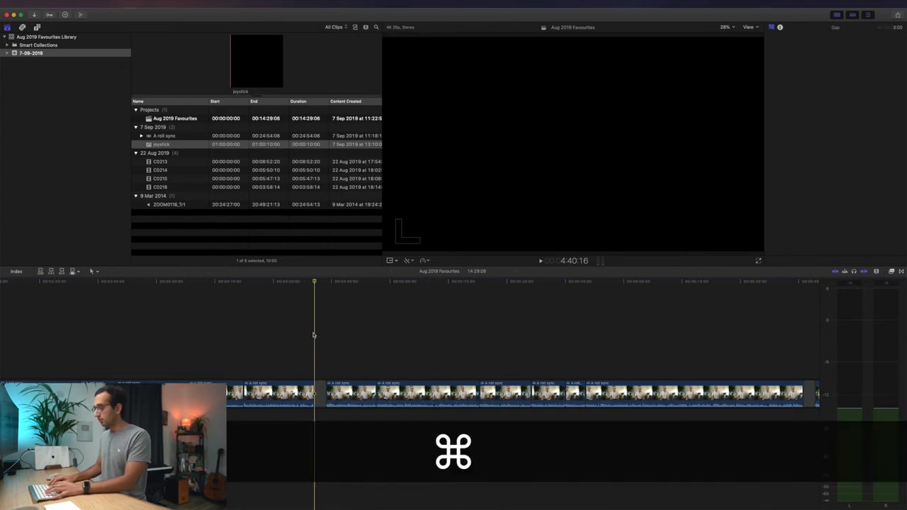
key("super+v")
left_click(321, 376)
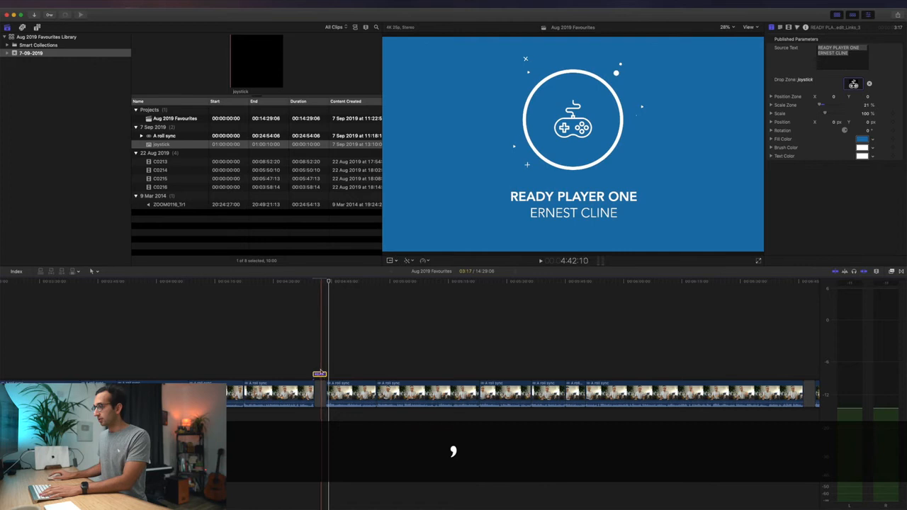
key("comma")
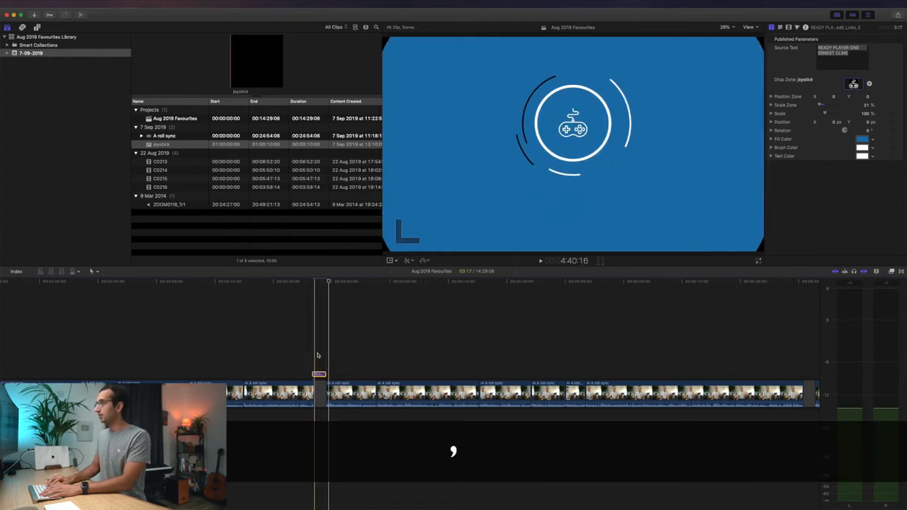
key("space")
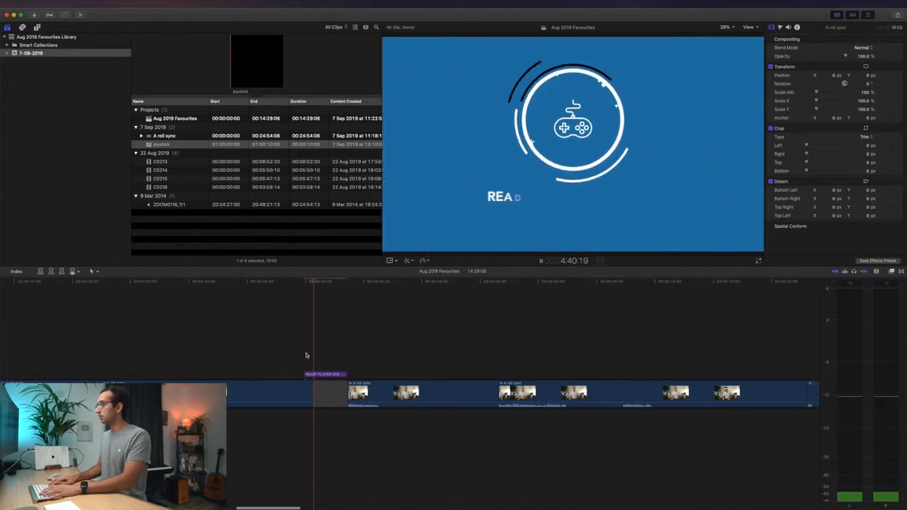
key("space")
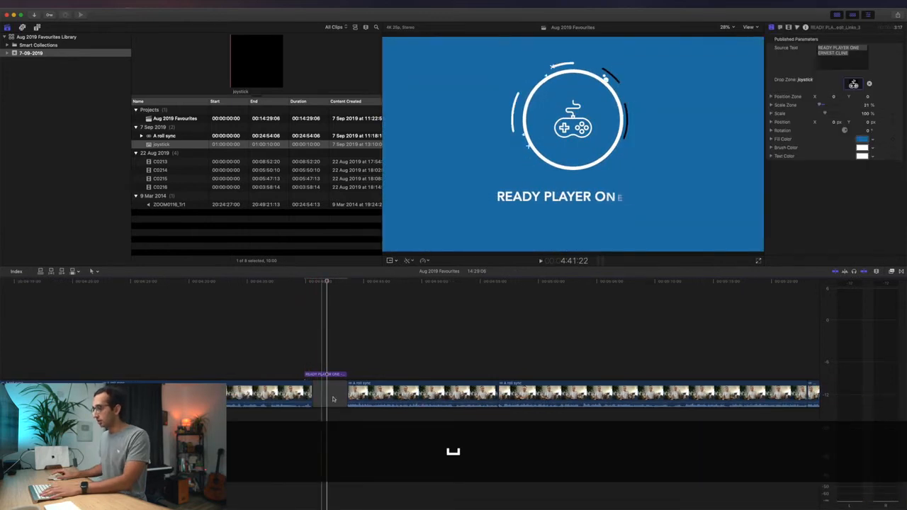
- Trim about two seconds from the gap after the pasted card, so the project runs 14:27:09
left_click_drag(345, 396, 325, 394)
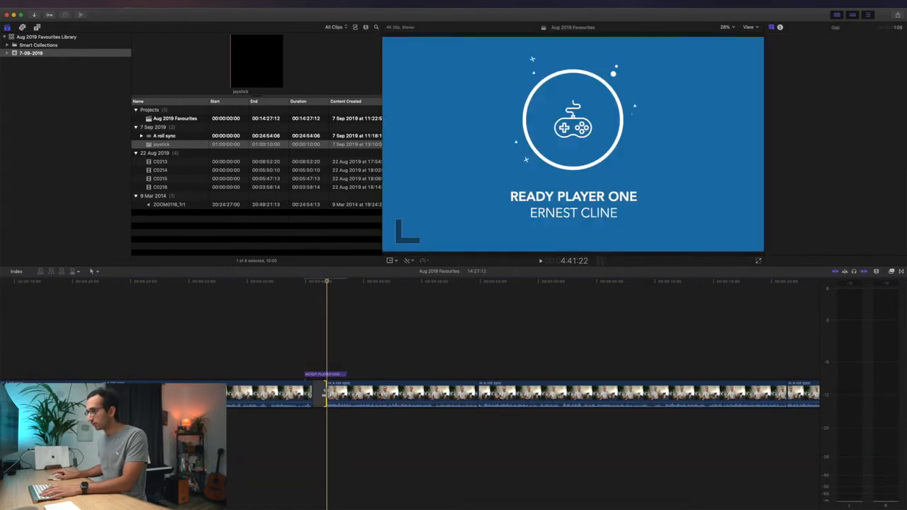
key("comma")
key("comma")
key("space")
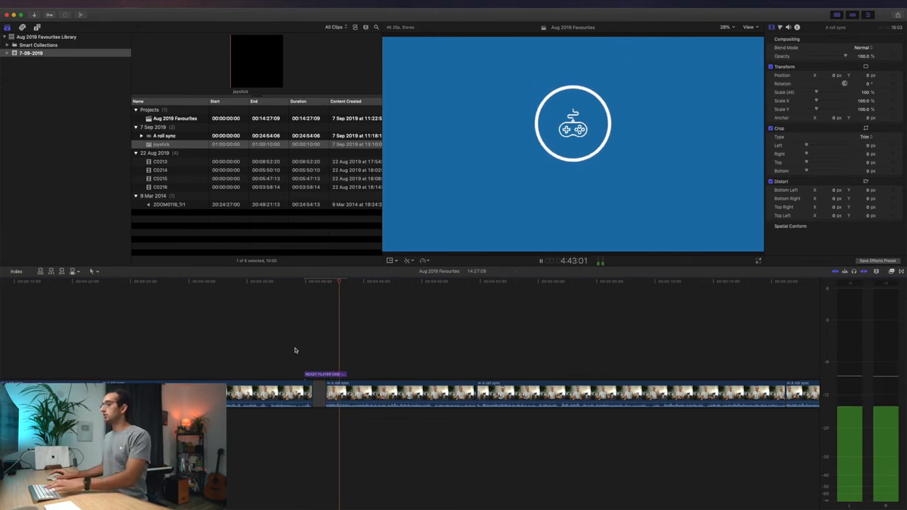
key("space")
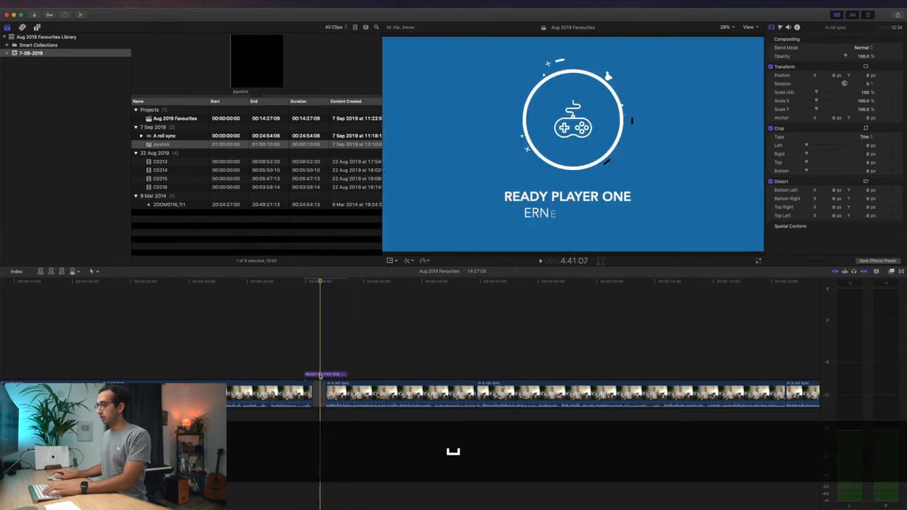
left_click(320, 374)
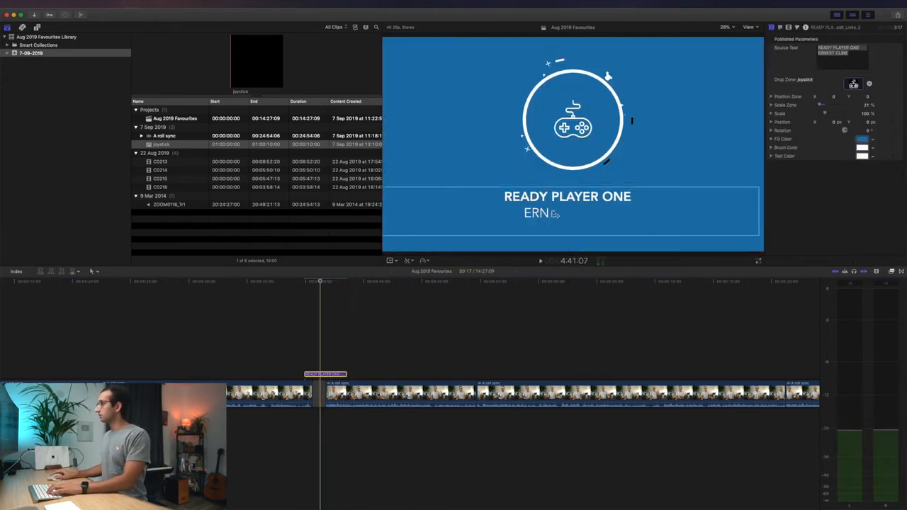
- Retype the pasted card to read MY FIRST MILLION above PODCAST and preview it
double_click(578, 199)
type("MY FIRST MILLION")
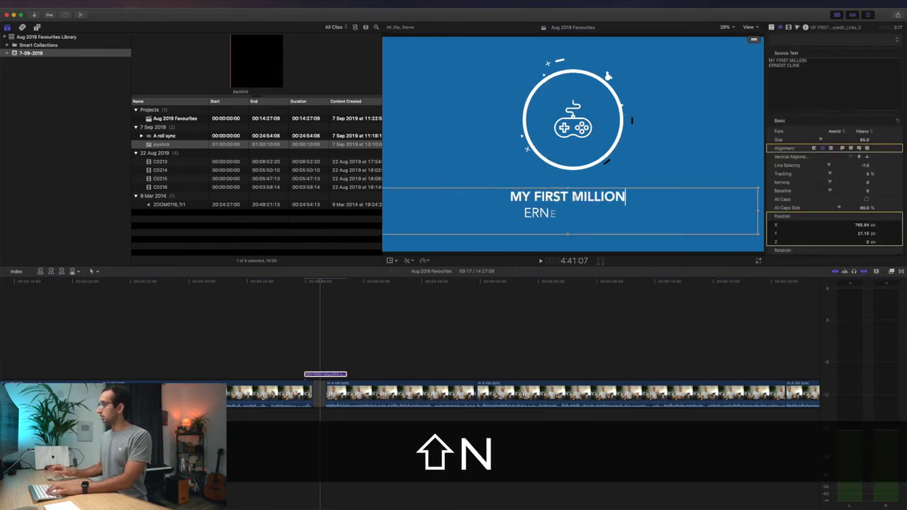
triple_click(788, 66)
type("PODCAST")
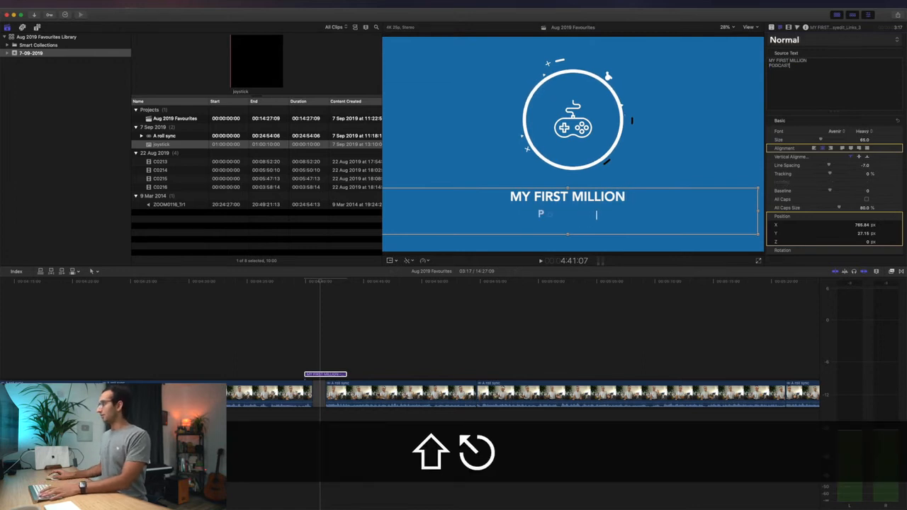
left_click(309, 333)
key("space")
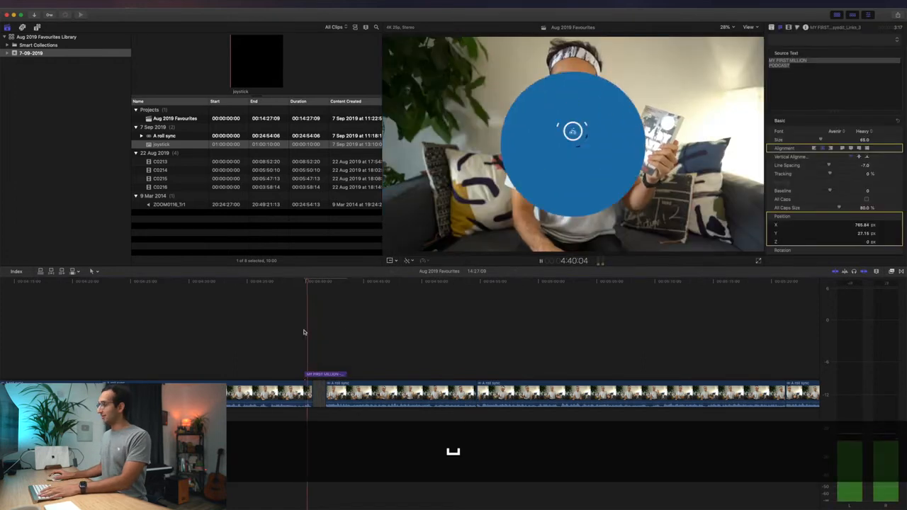
key("space")
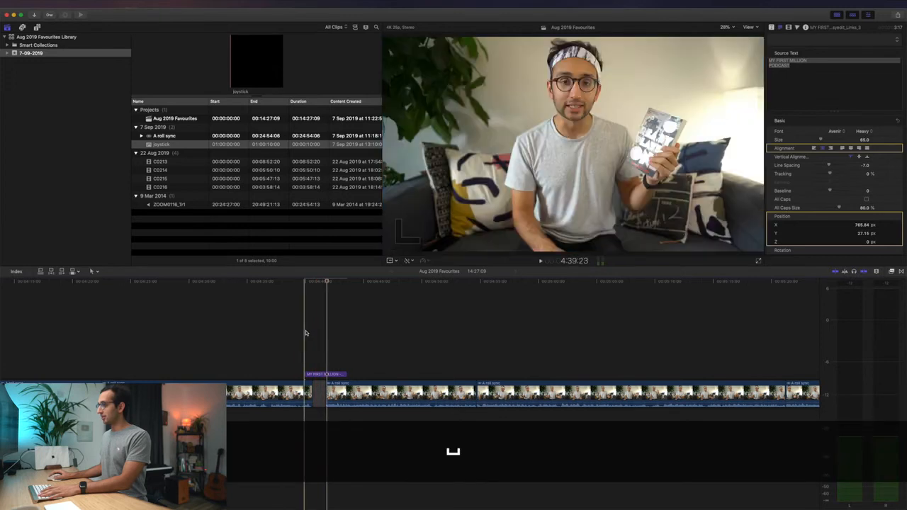
key("space")
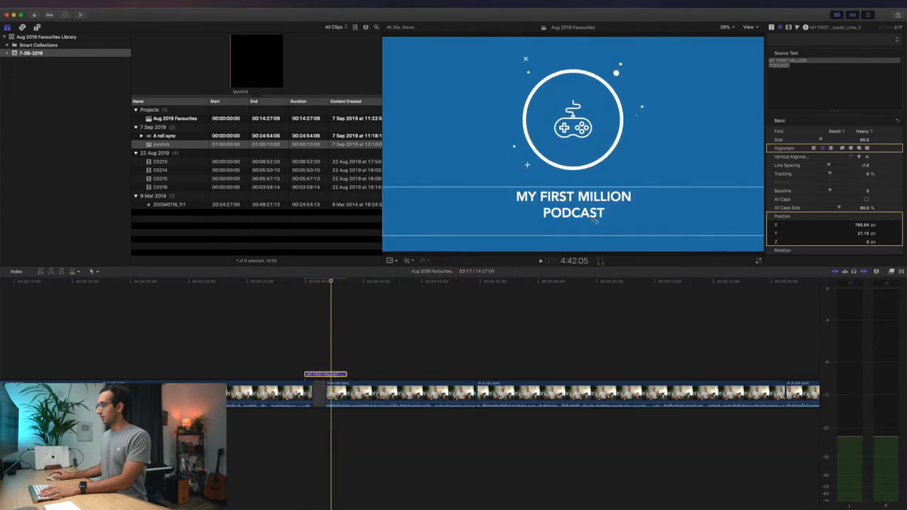
- Set the word PODCAST to the Light font weight
double_click(584, 214)
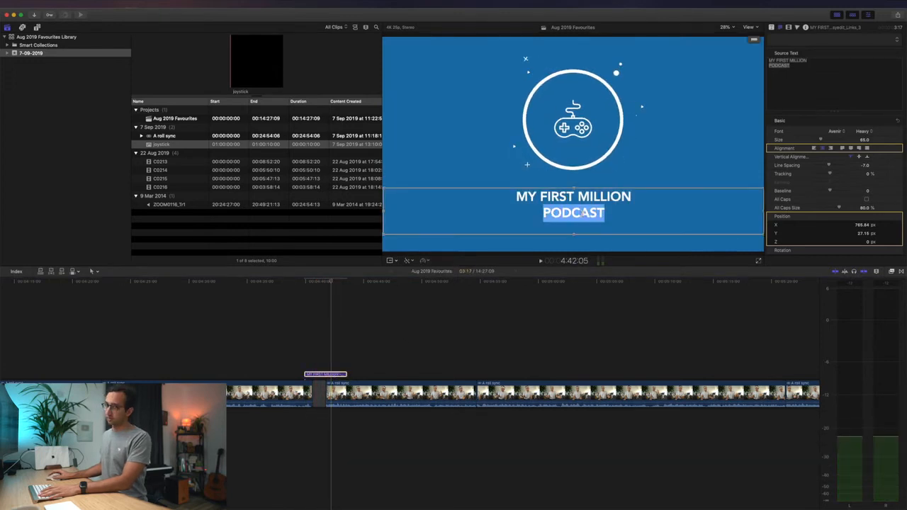
left_click(860, 132)
left_click(864, 97)
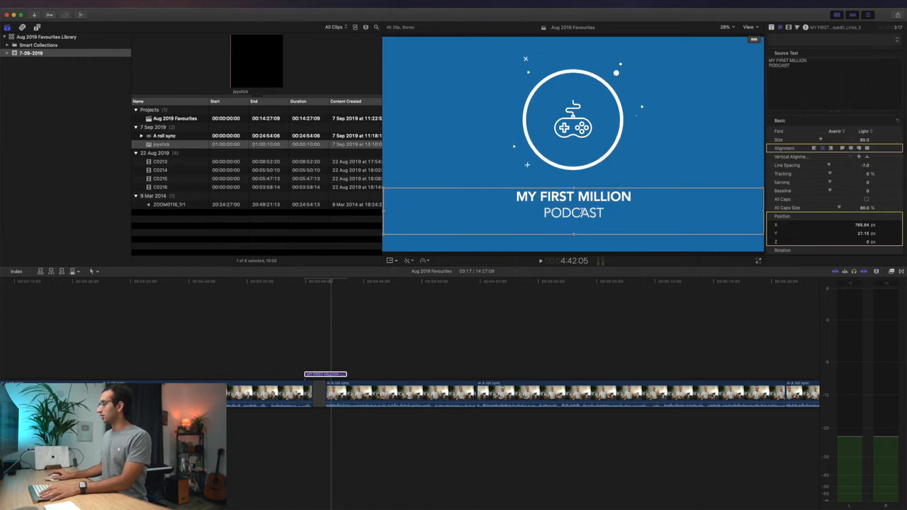
key("super+z")
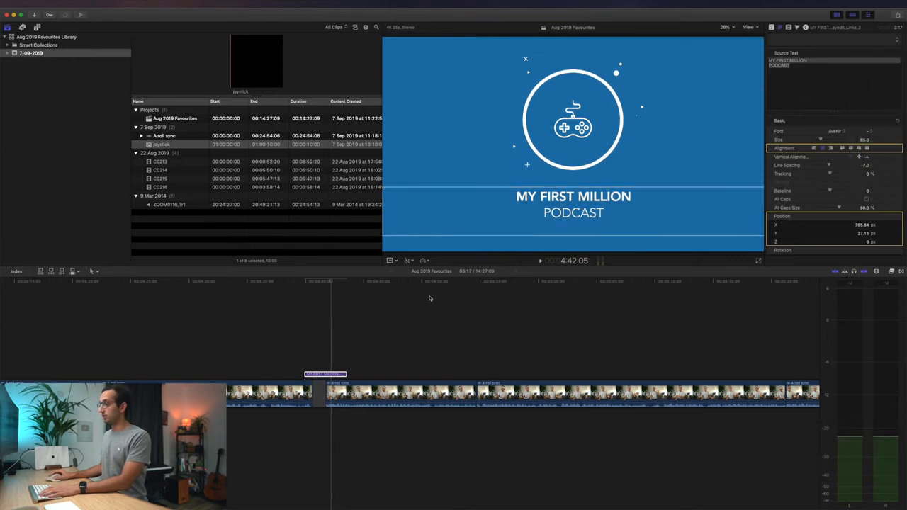
- Copy the podcast title card and paste another copy further along, near 6:45
left_click(331, 374)
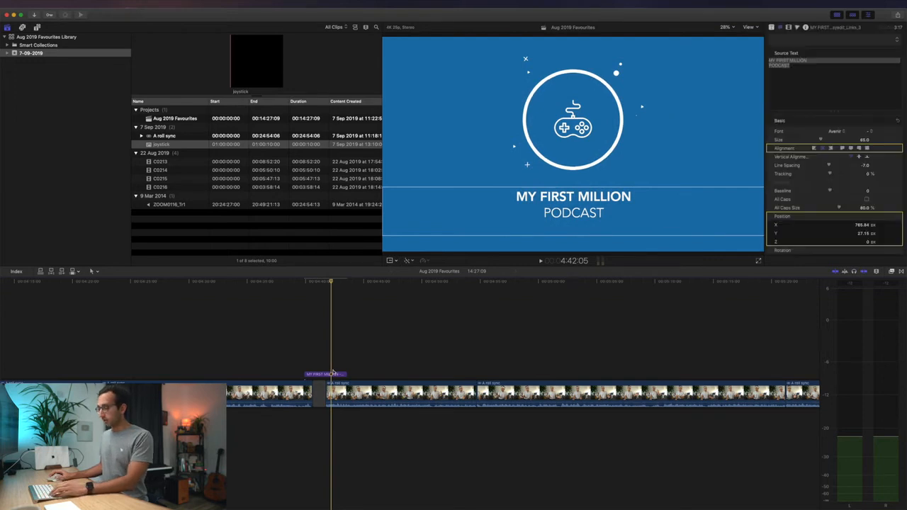
key("shift+z")
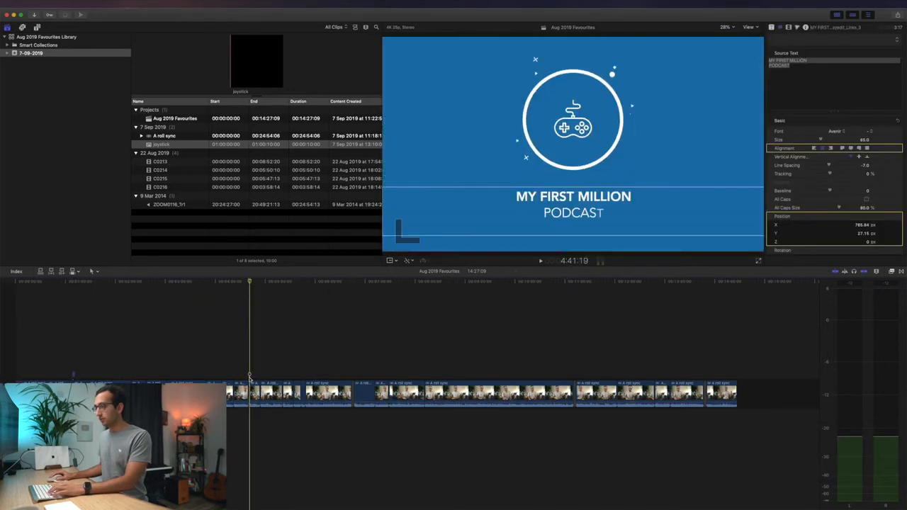
key("super+c")
key("super+equal")
key("super+equal")
key("super+equal")
key("super+equal")
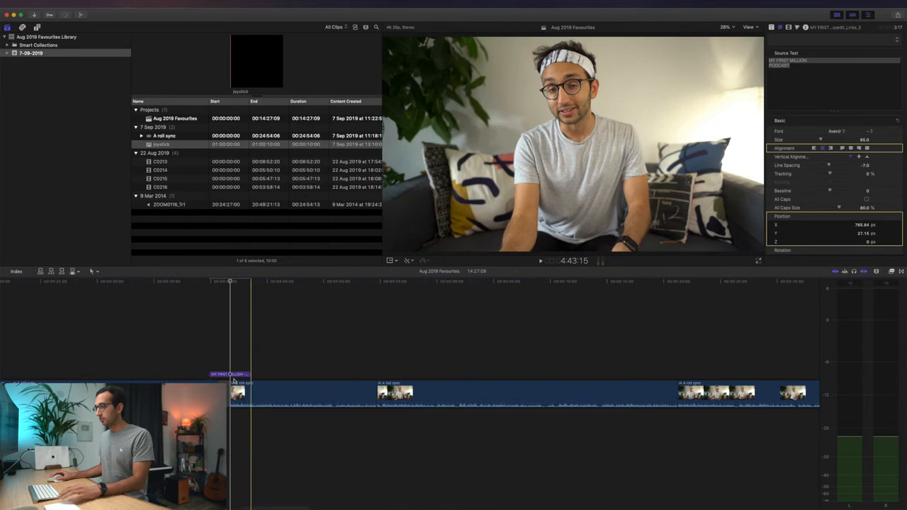
left_click(234, 376)
key("super+c")
scroll(278, 330, "right", 10)
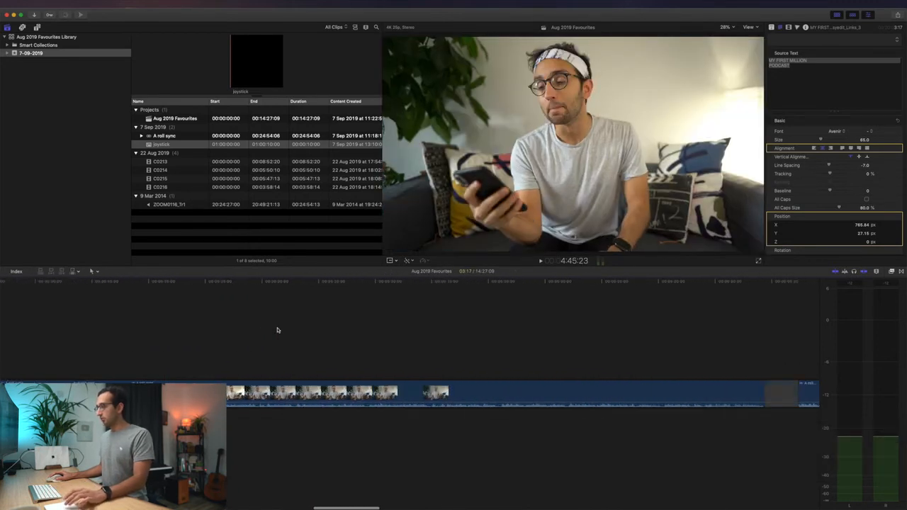
left_click(370, 330)
key("super+v")
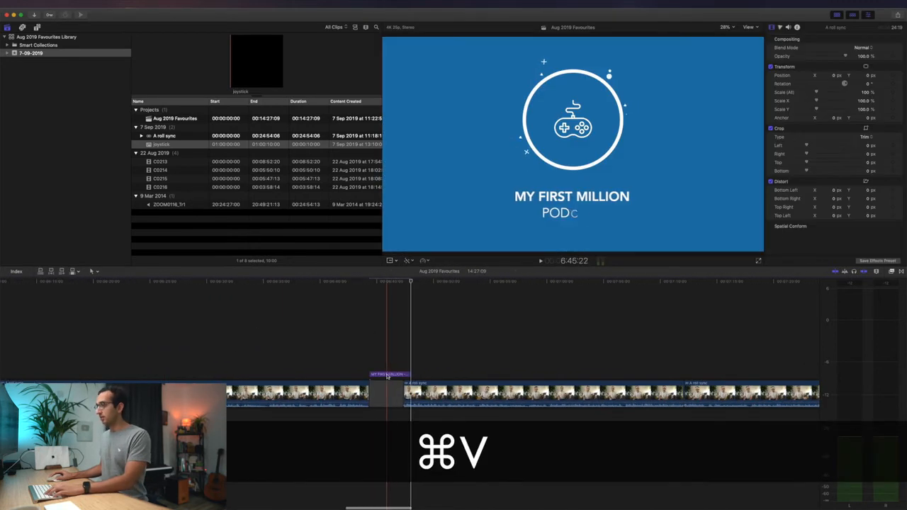
- Nudge the pasted card a few frames earlier and trim the gap so the project runs 14:25:04
key("shift+comma")
key("comma")
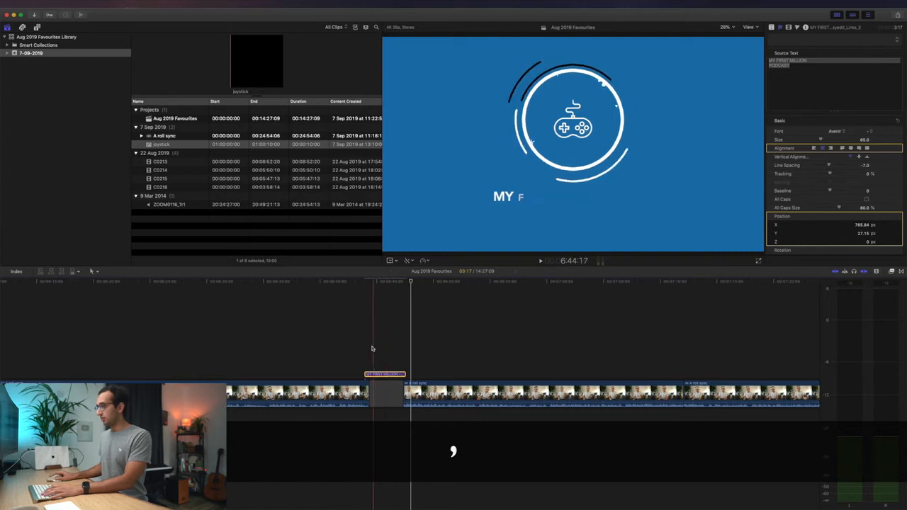
key("comma")
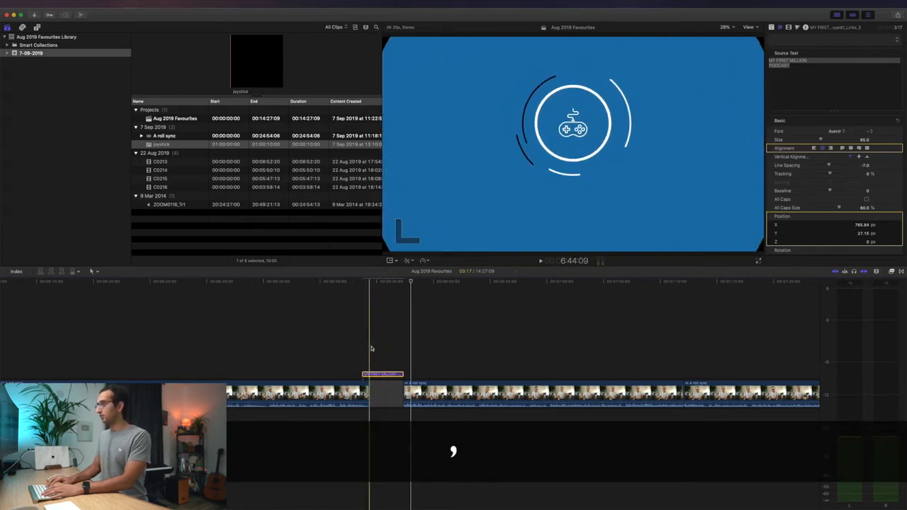
key("period")
left_click_drag(401, 395, 371, 396)
key("space")
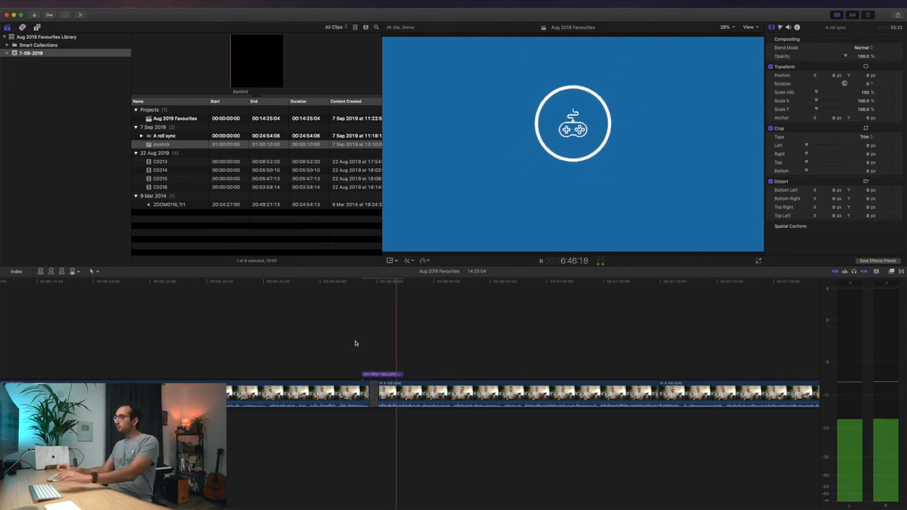
key("space")
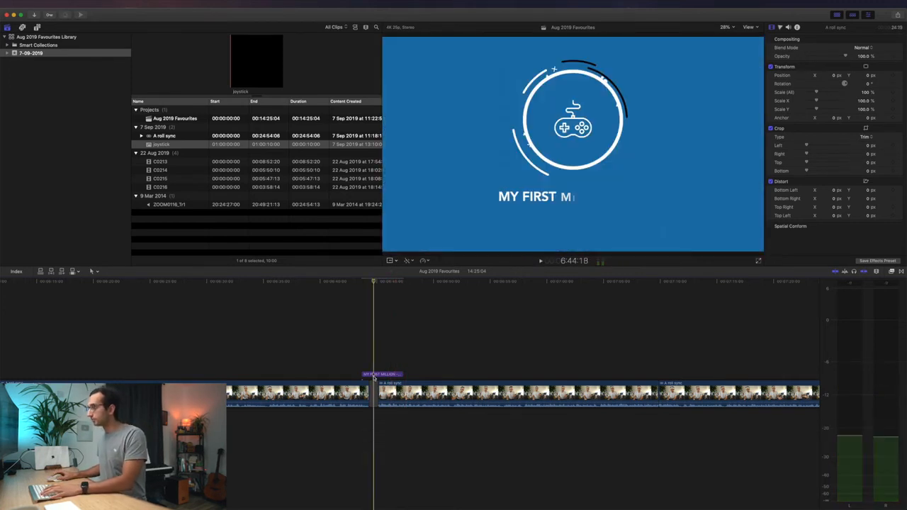
left_click(376, 374)
key("space")
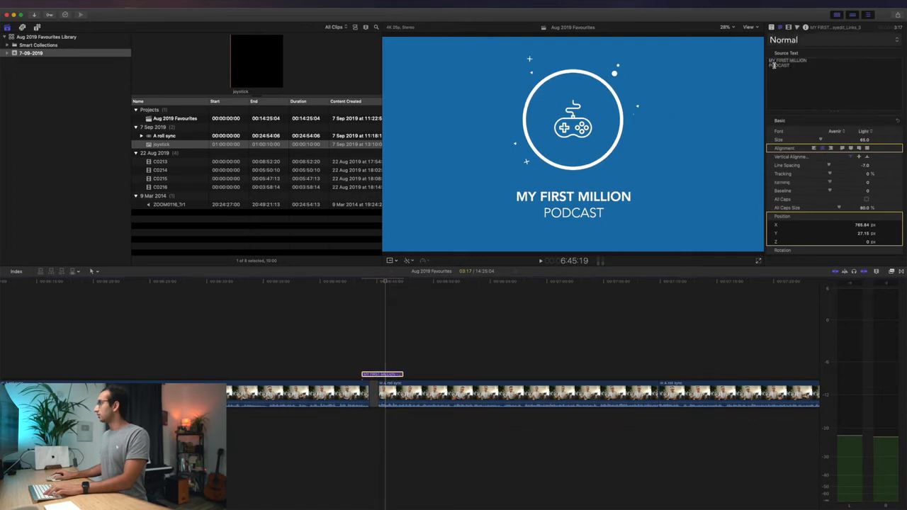
- Replace the card's first line with the guest blogger's name, correcting its spelling after a web search
double_click(773, 64)
left_click(771, 61, "shift")
type("NAT EL")
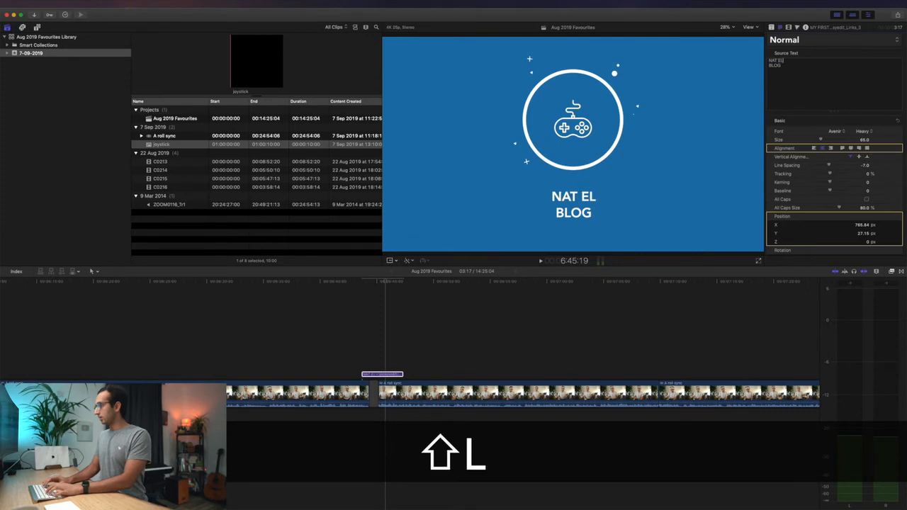
type("LIASON")
key("cmd+space")
type("nat ")
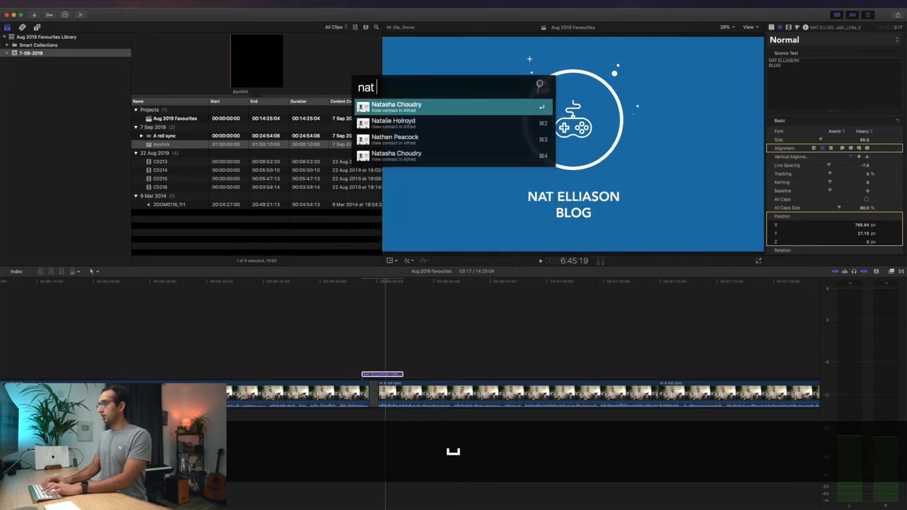
type("elliason")
key("Return")
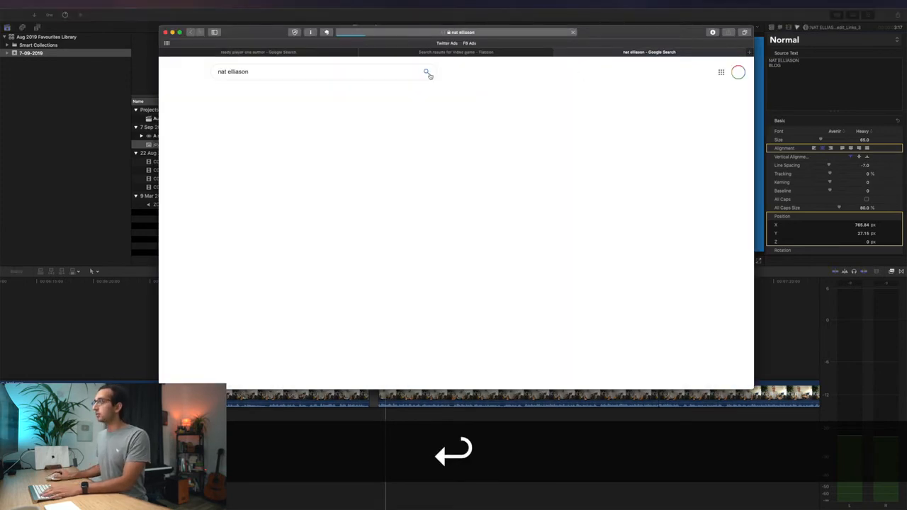
key("super+Tab")
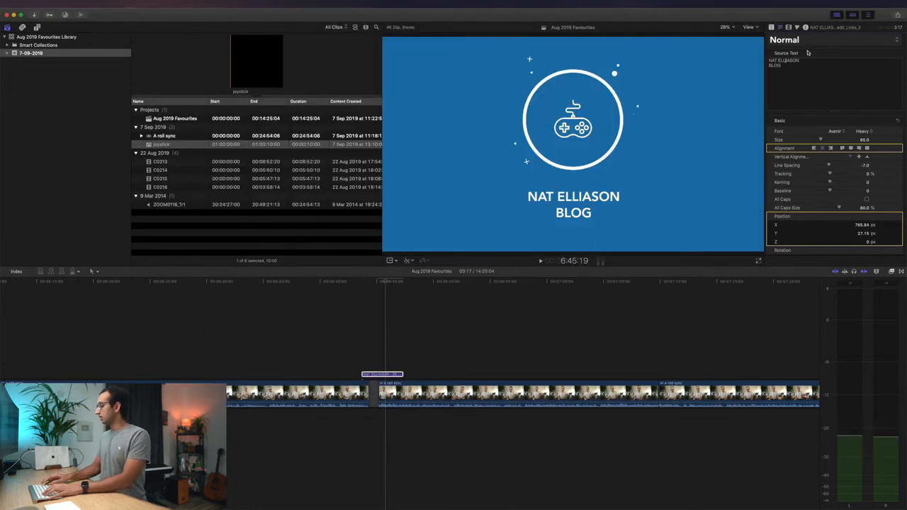
left_click(782, 60)
key("BackSpace")
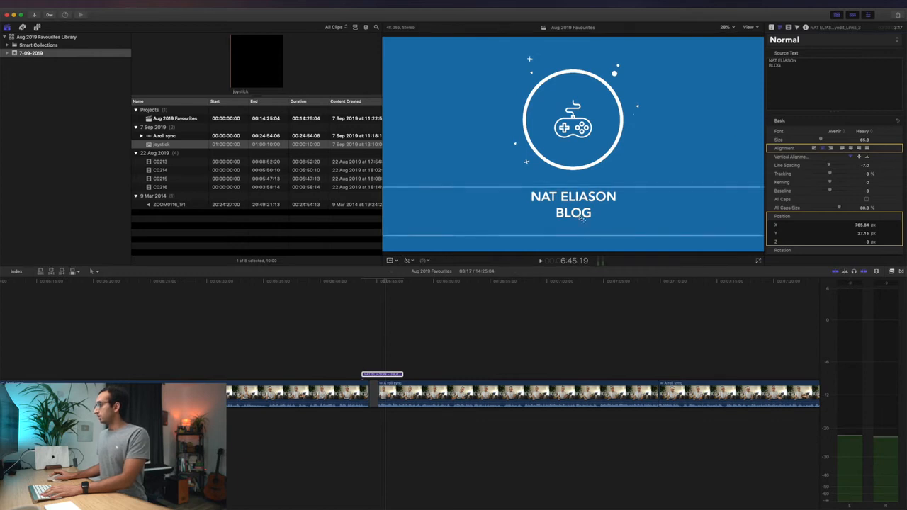
- Change the second line to BLOG in the Light weight and play the card back
double_click(582, 219)
left_click(866, 132)
left_click(873, 96)
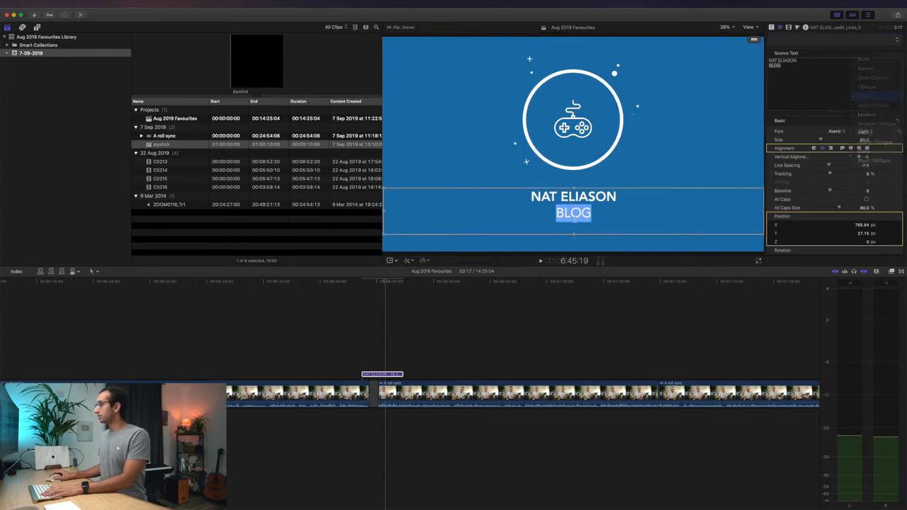
key("Escape")
key("space")
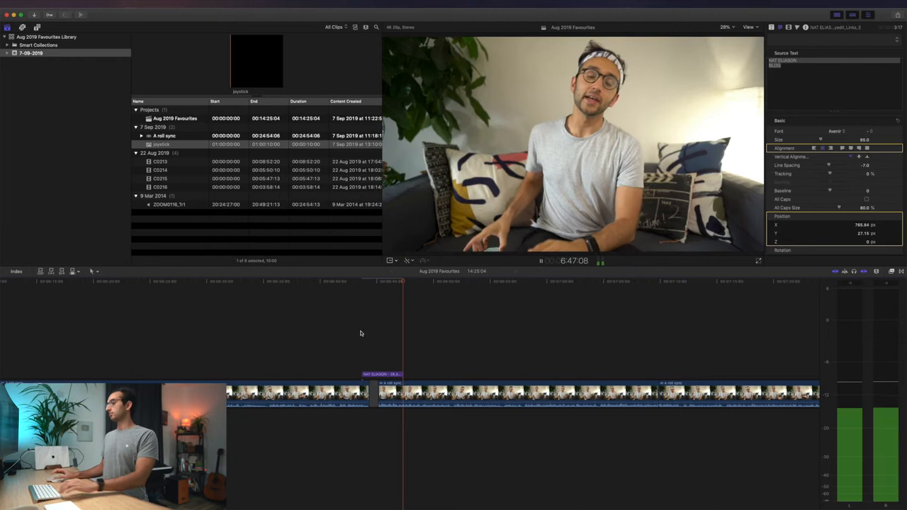
- Copy the name-and-BLOG title card and paste it further along the timeline
key("space")
left_click(373, 376)
key("super+c")
scroll(391, 330, "right", 15)
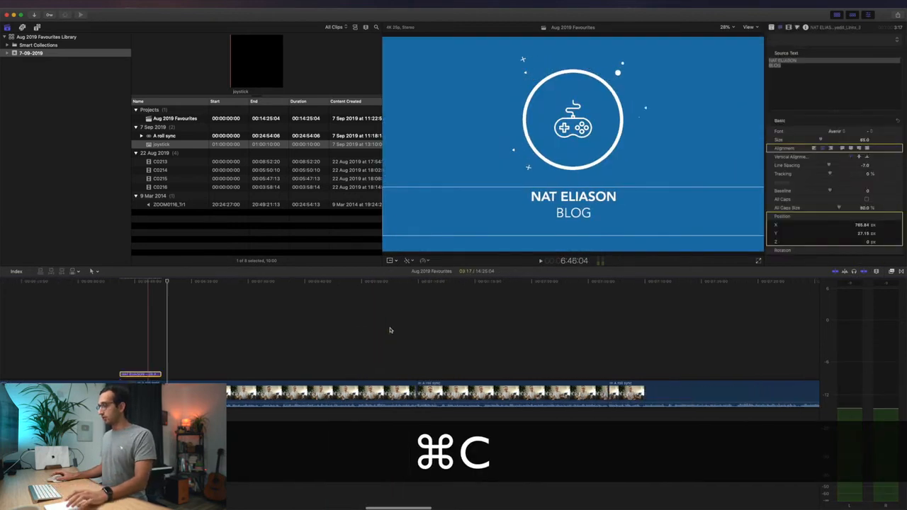
scroll(389, 330, "right", 15)
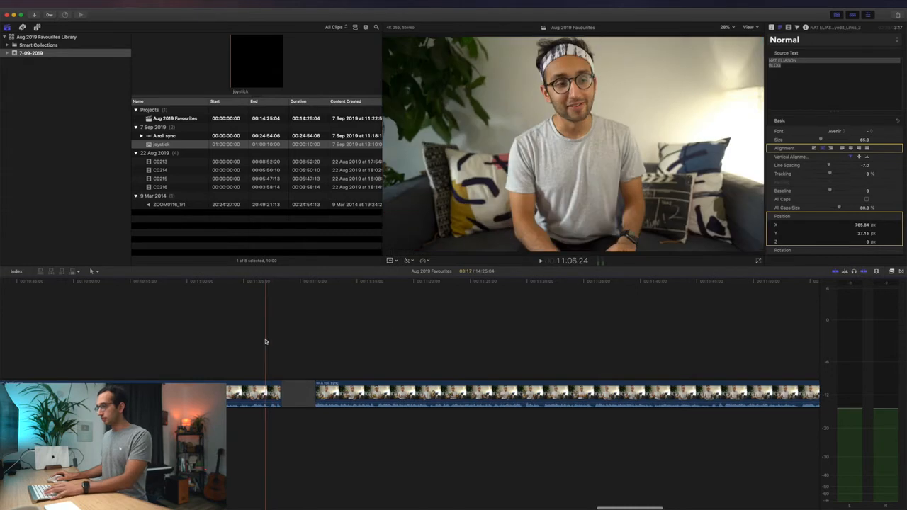
key("super+v")
key("space")
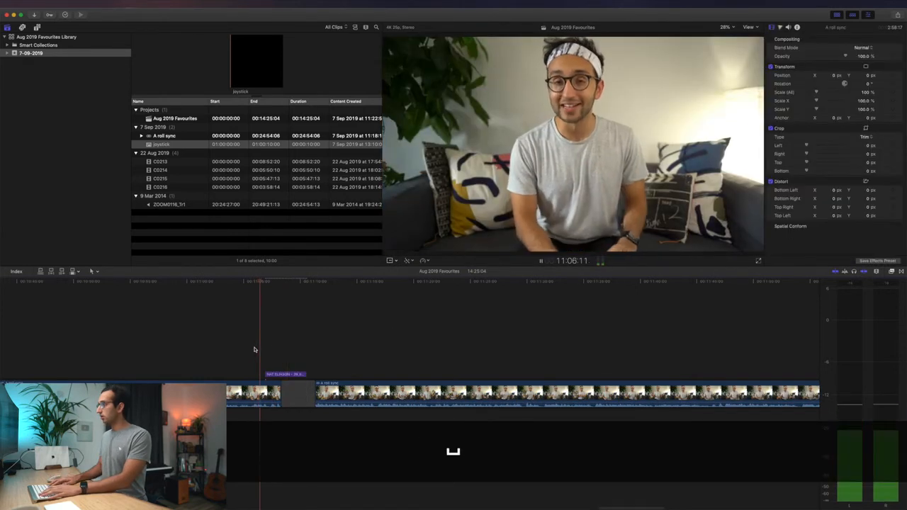
key("space")
key("space")
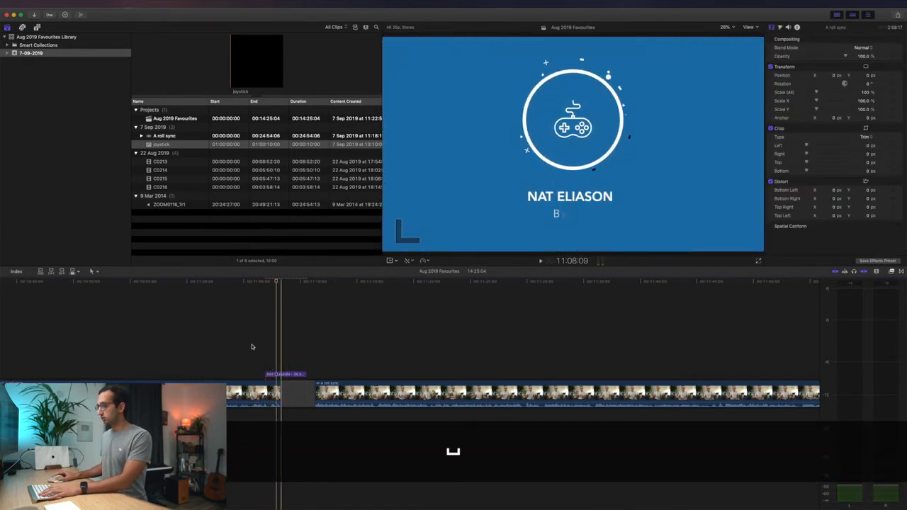
key("space")
- Adjust the pasted card's position and trim the gap beside it, so the project runs 14:23:00
mouse_move(278, 374)
left_mouse_down()
mouse_move(286, 376)
mouse_move(282, 370)
left_mouse_up()
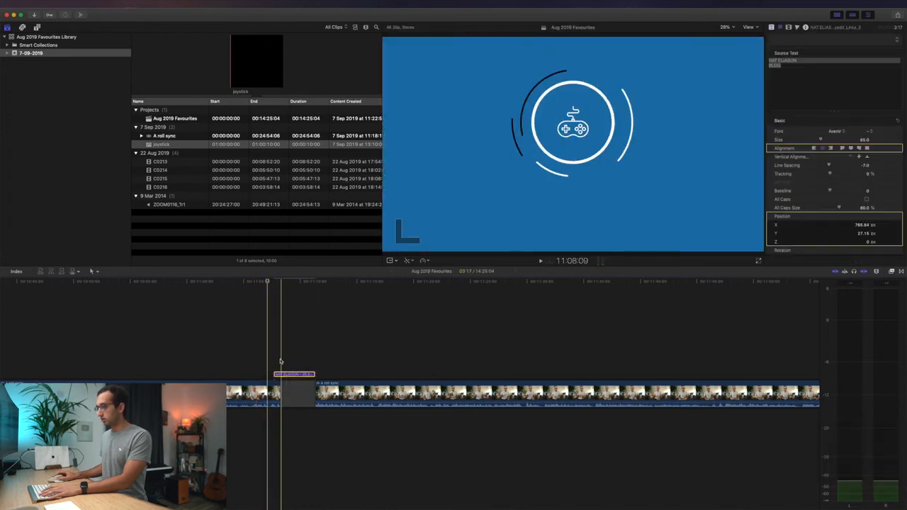
key("comma")
key("space")
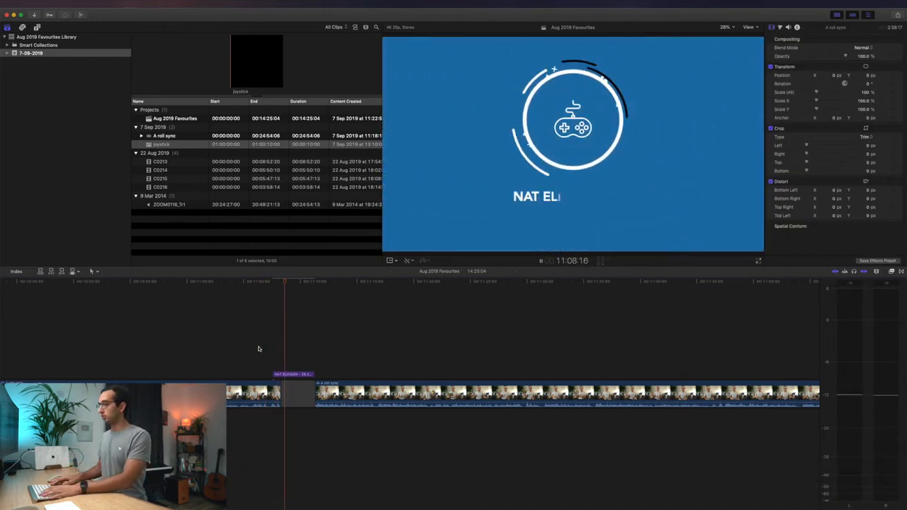
key("space")
left_click_drag(314, 394, 287, 386)
- Replace the pasted card's text with ONE NIGHT ULTIMATE WEREWOLF and start a second line
left_click(287, 375)
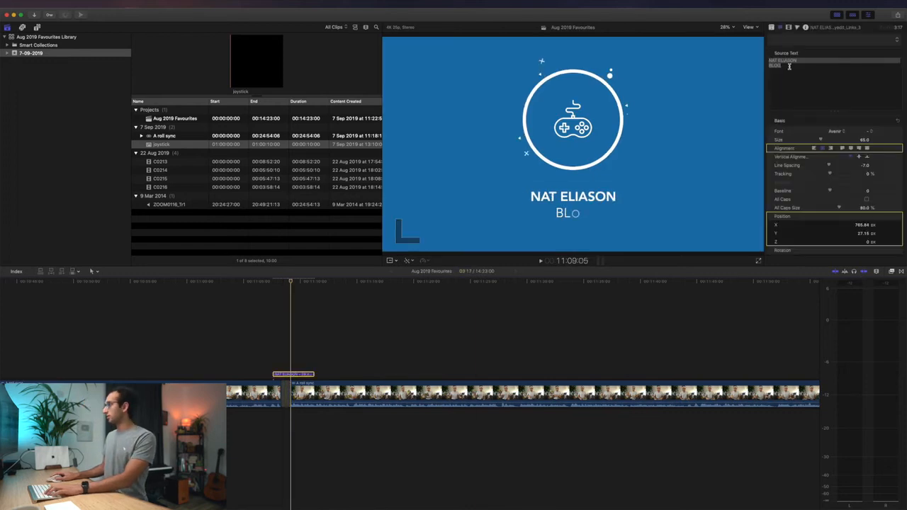
key("super+a")
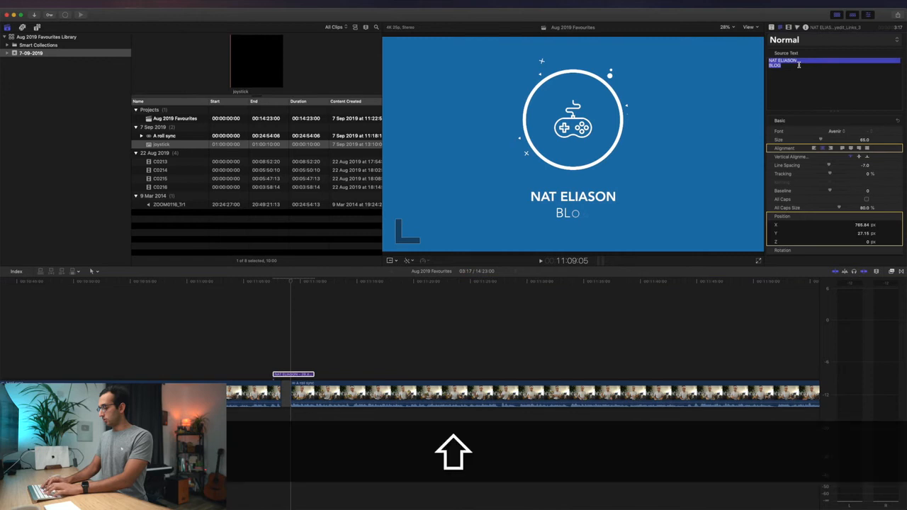
type("ONE NIGHT ULTIMATE WEREWOLF")
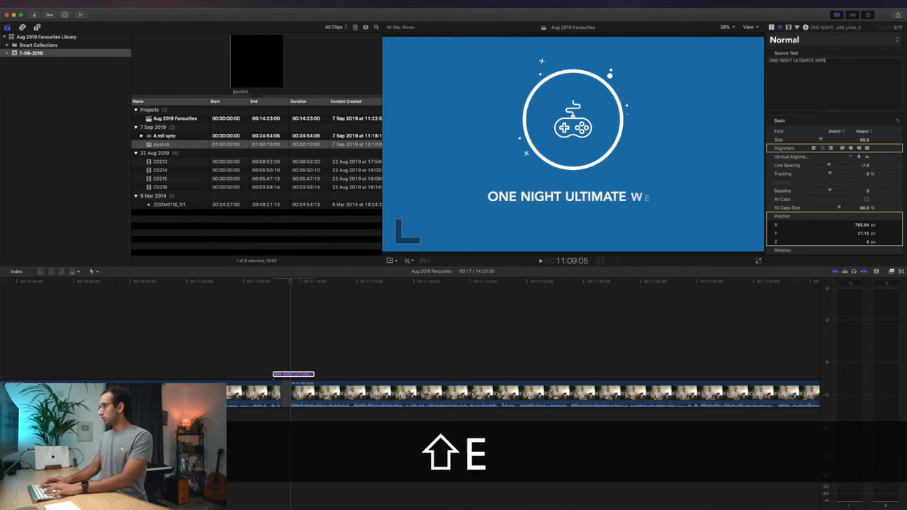
key("shift+Return")
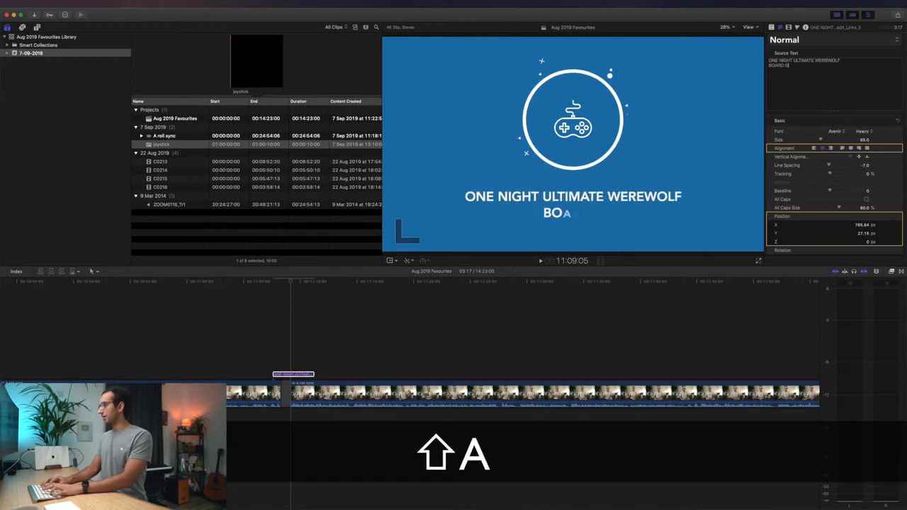
- Set the BOARD GAME line to Light weight and play the title animation back
left_click(301, 368)
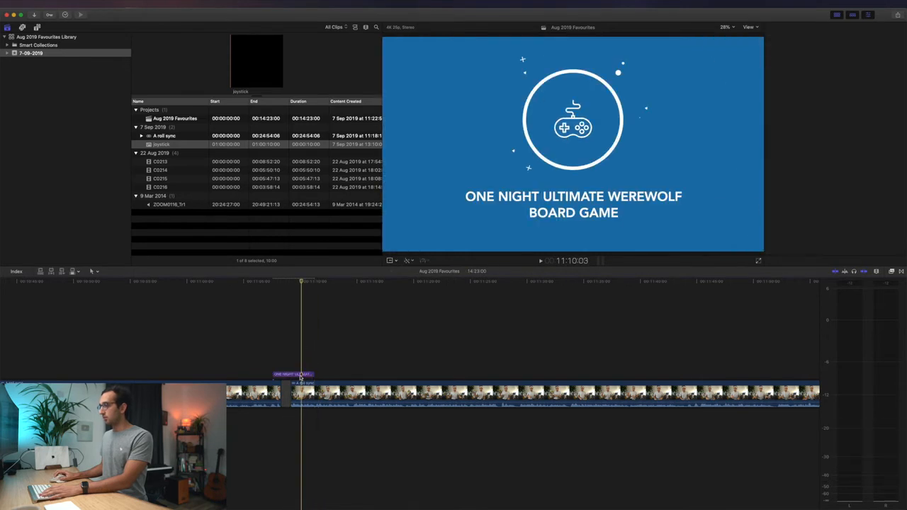
left_click(300, 375)
double_click(577, 213)
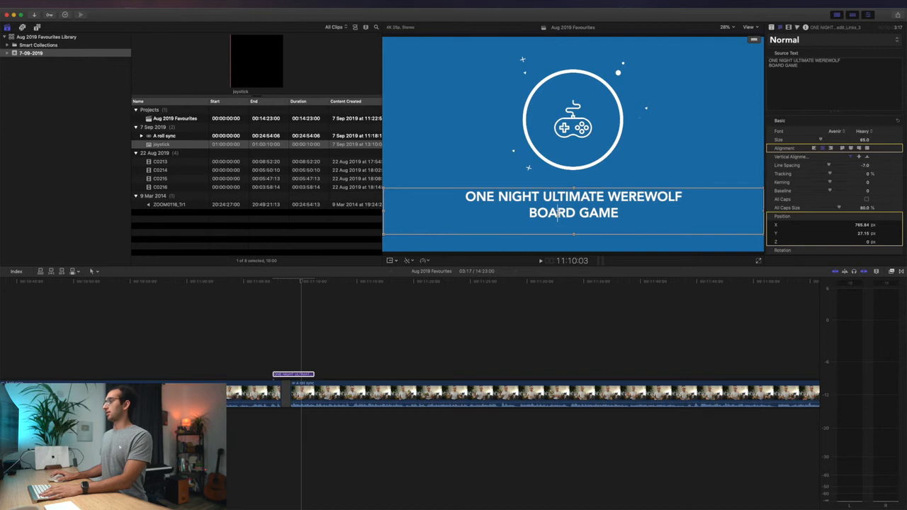
left_click(861, 132)
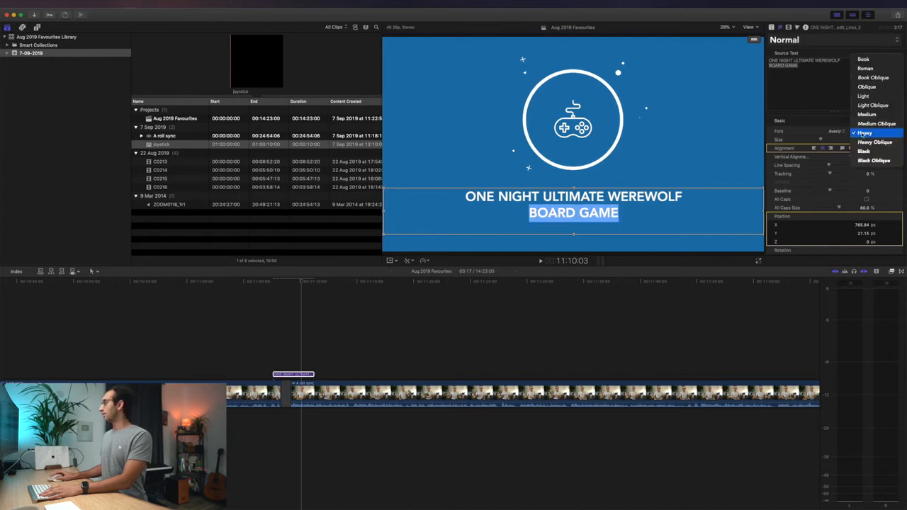
left_click(864, 96)
key("Escape")
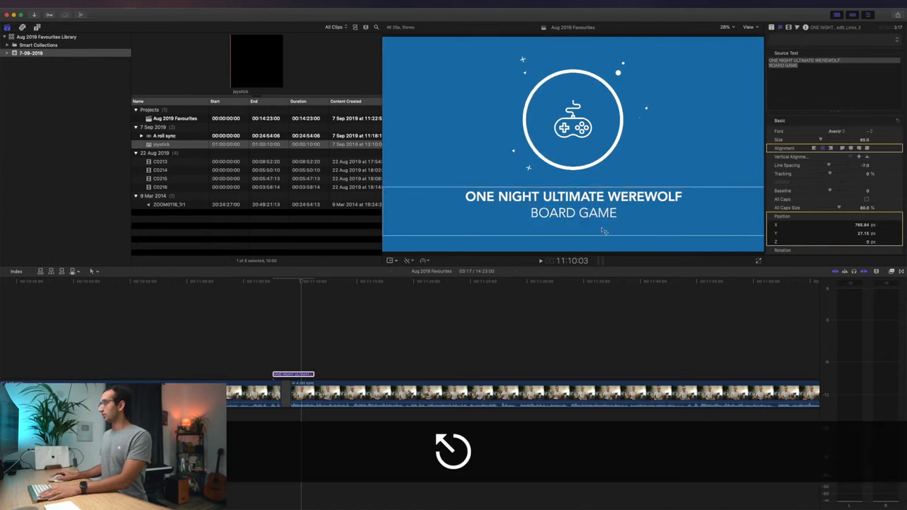
left_click(259, 328)
key("space")
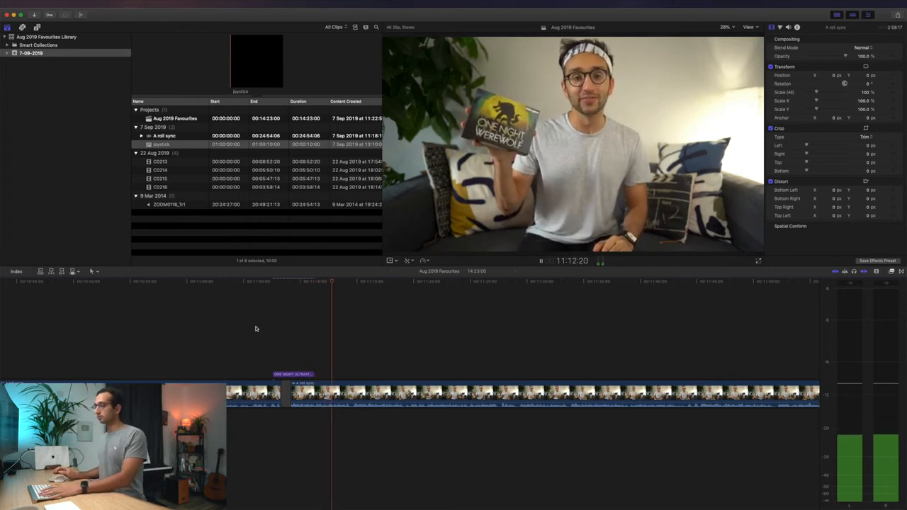
- Stop playback and zoom the timeline to fit the whole 14:23:00 project
key("space")
scroll(255, 329, "down", 5)
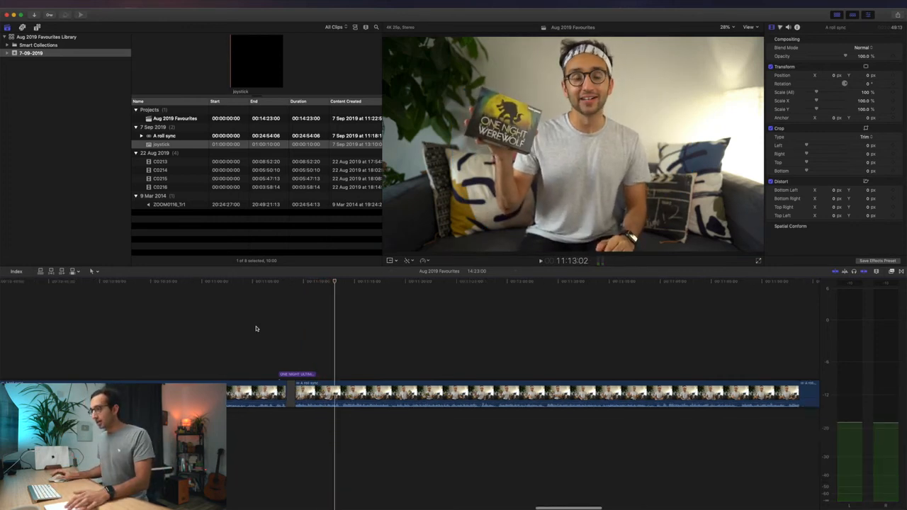
scroll(257, 328, "left", 10)
scroll(244, 326, "left", 5)
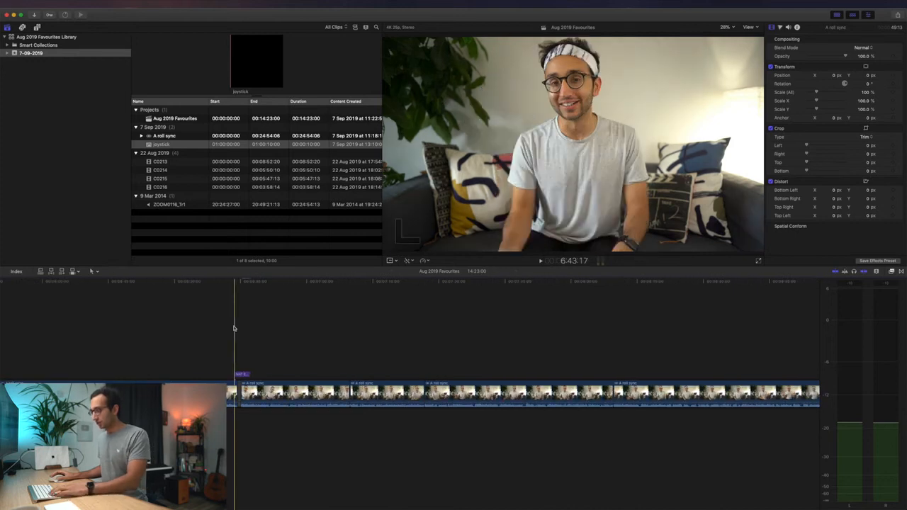
key("shift+z")
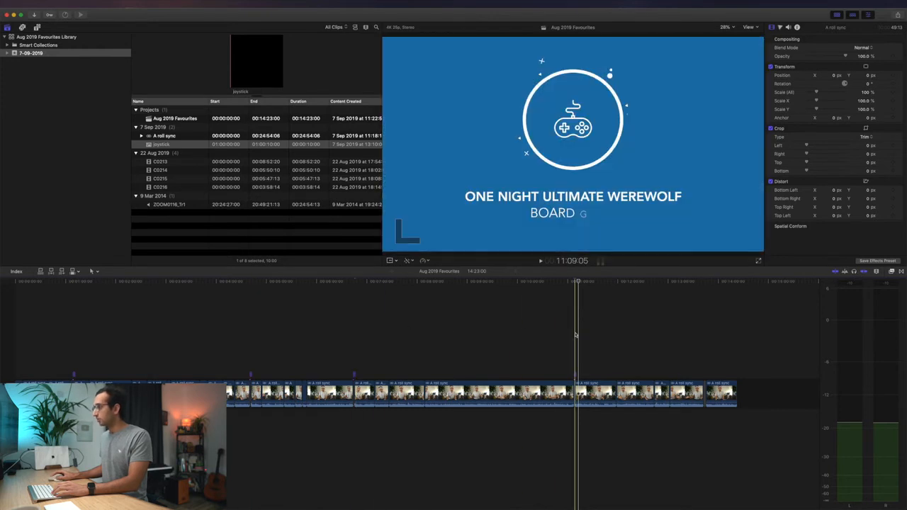
- Switch to Safari's Flaticon tab and search for 'podcast' icons
key("super+space")
type("sa")
key("Return")
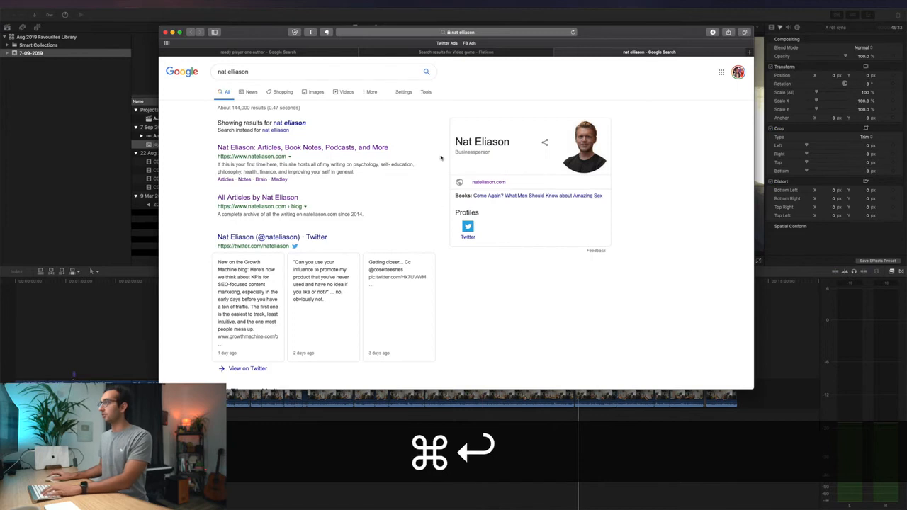
left_click(439, 55)
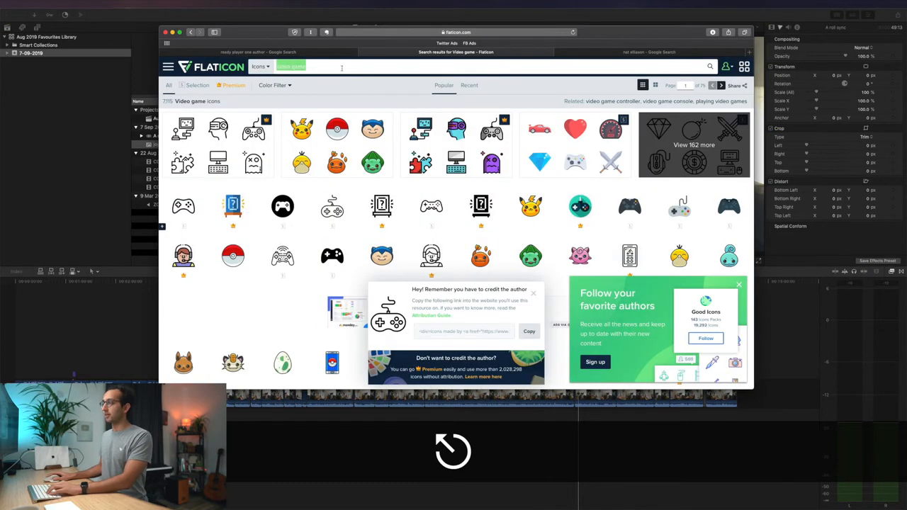
type("podcast")
key("Return")
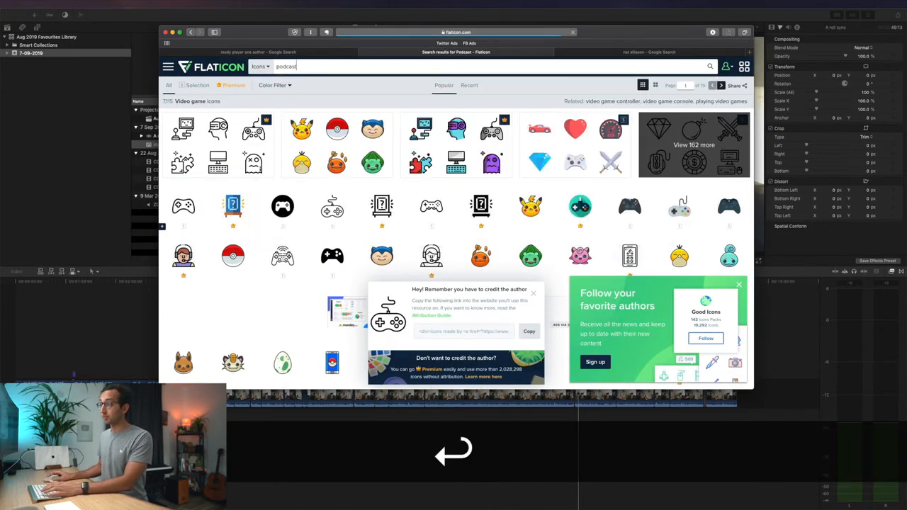
- Download the person-in-broadcast-rings podcast icon as a free PNG and return to the results
left_click(234, 259)
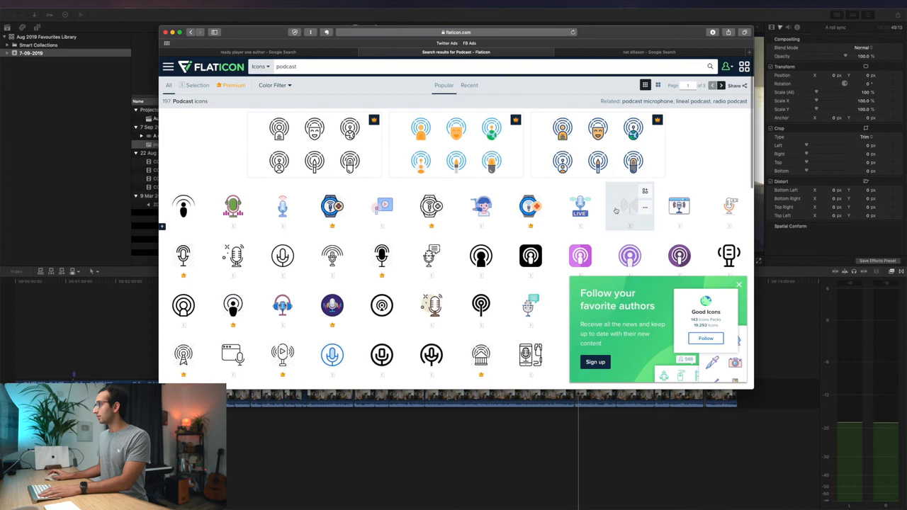
scroll(616, 210, "down", 3)
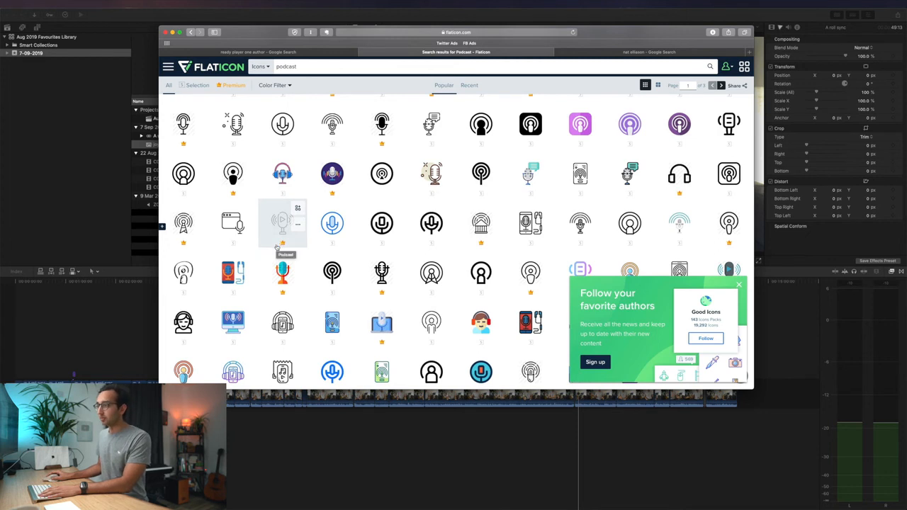
scroll(278, 248, "down", 2)
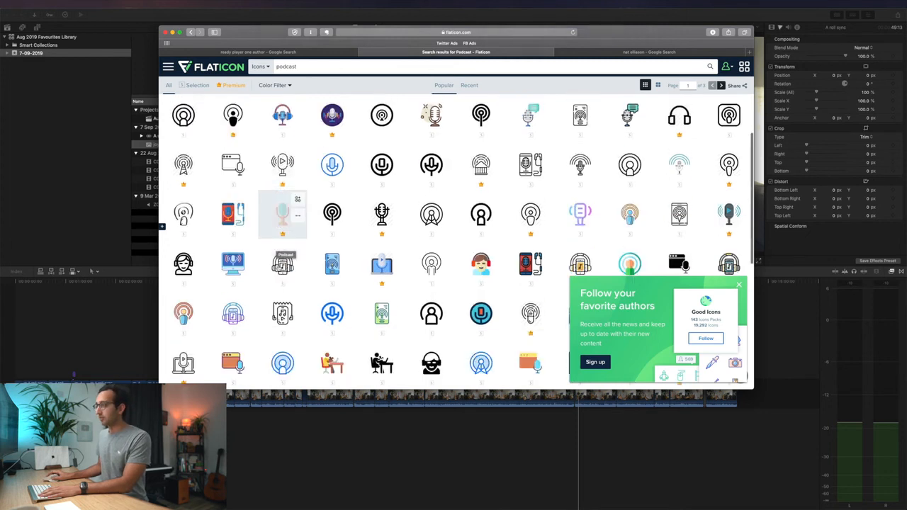
left_click(425, 277)
left_click(598, 101)
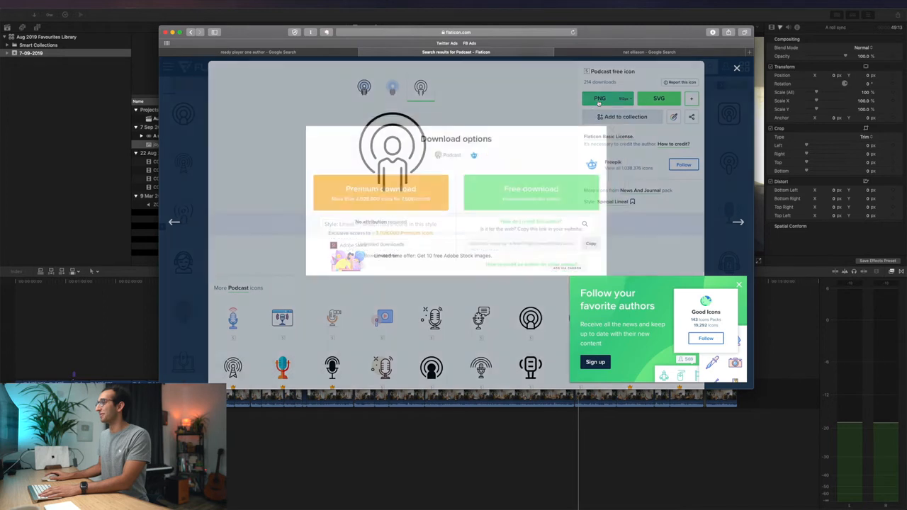
left_click(516, 179)
key("super+w")
key("Escape")
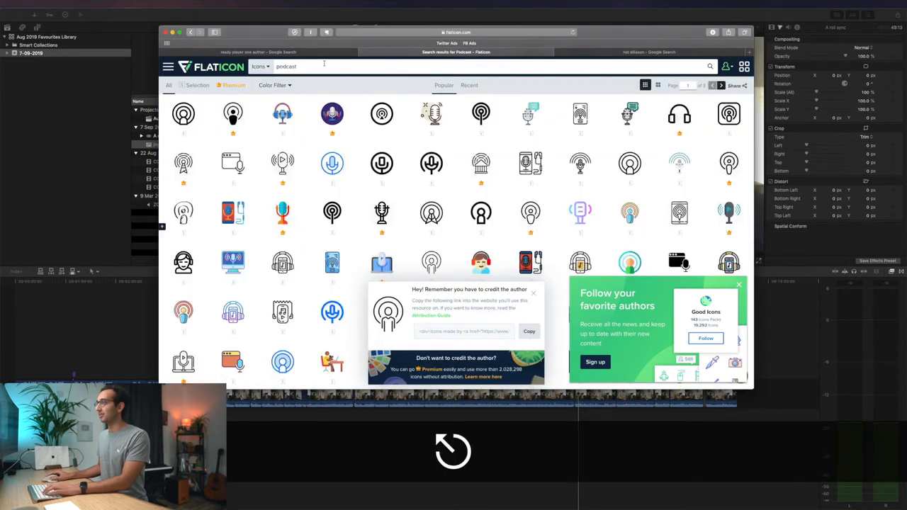
left_click(324, 64)
- Search 'blog' and download the blogging speech-bubble icon as a free PNG
type("blog")
key("Return")
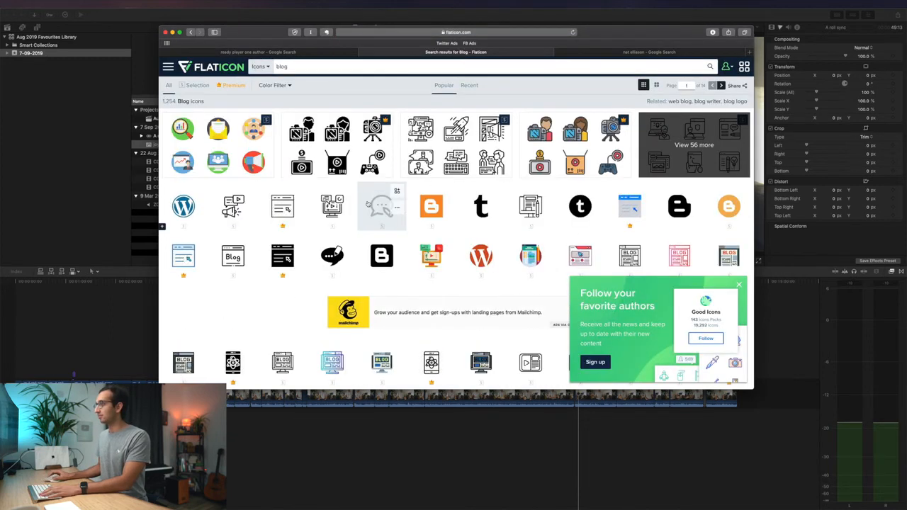
left_click(476, 187)
left_click(599, 98)
left_click(529, 187)
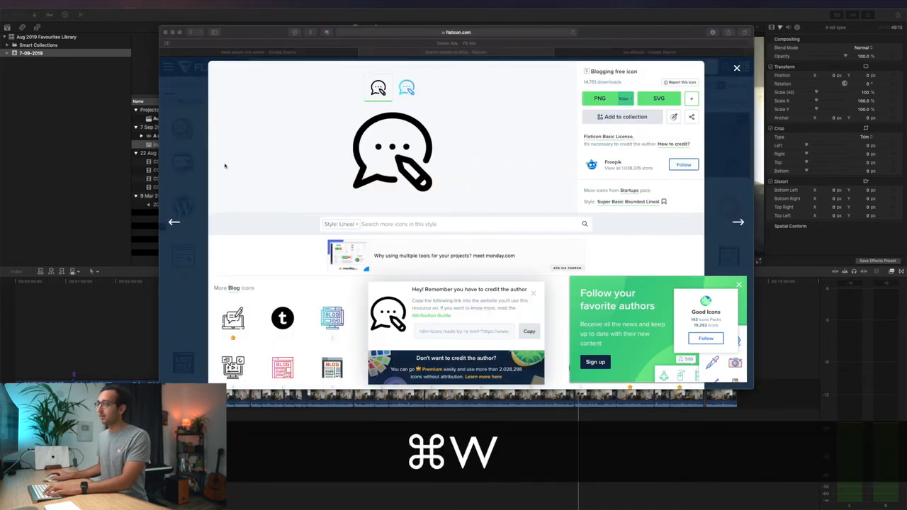
key("Escape")
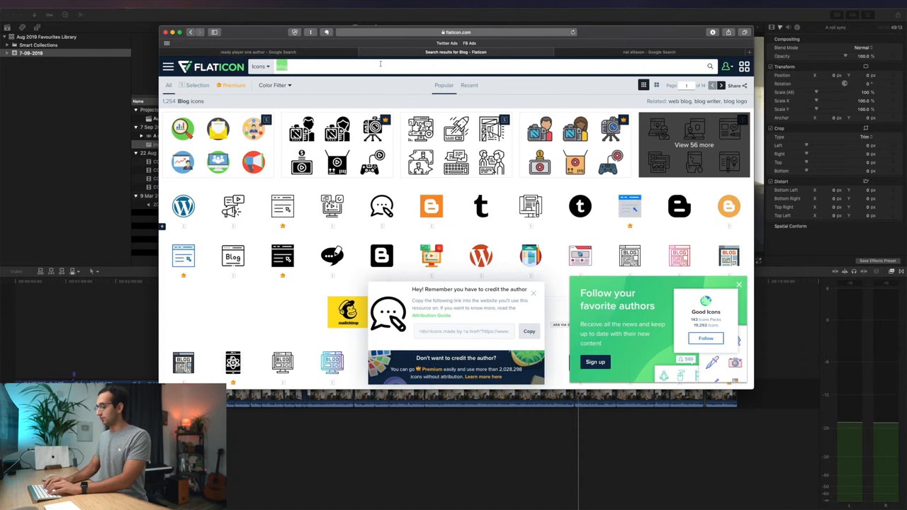
- Search 'wolf', download the howling-wolf icon as a free PNG, and close Safari
type("board")
key("super+a")
type("wolf")
key("Return")
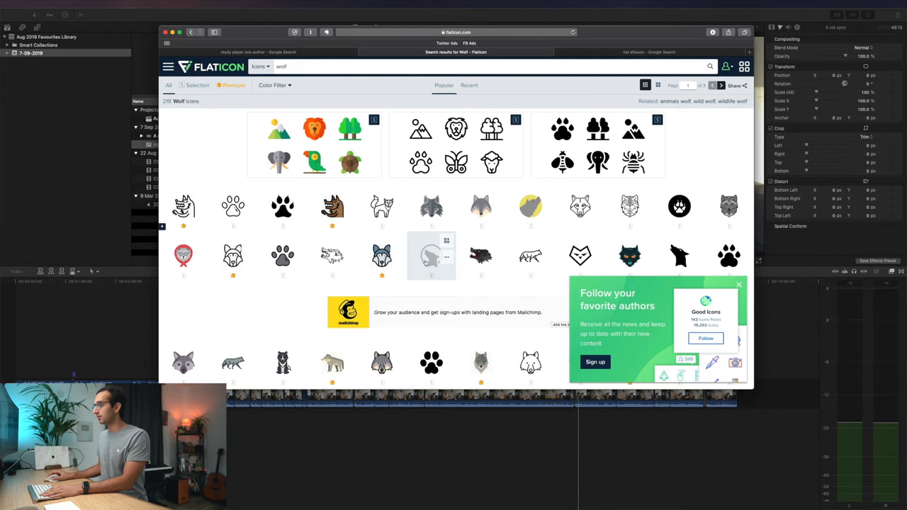
left_click(425, 258)
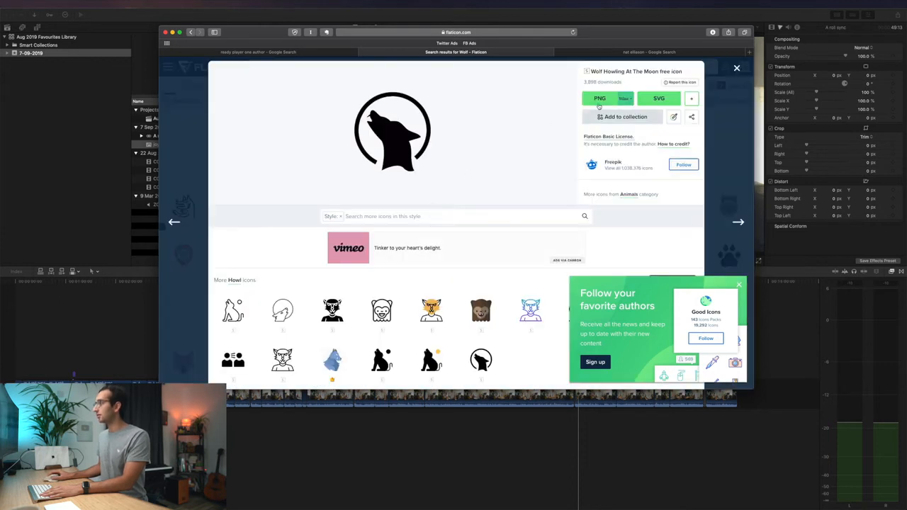
left_click(599, 98)
left_click(552, 195)
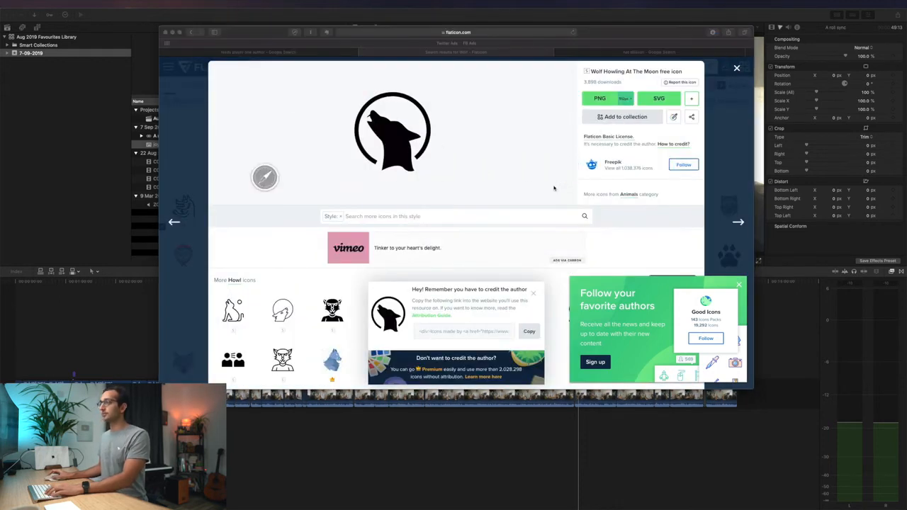
key("super+w")
left_click(50, 201)
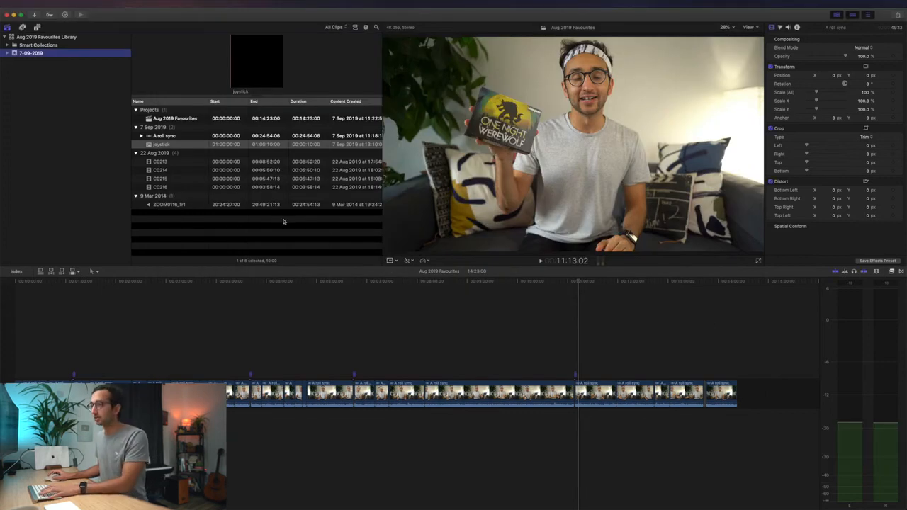
- Drag icon.png, blogging.png and podcast.png from Finder's Downloads into the Final Cut Pro timeline
key("super+space")
type("finder")
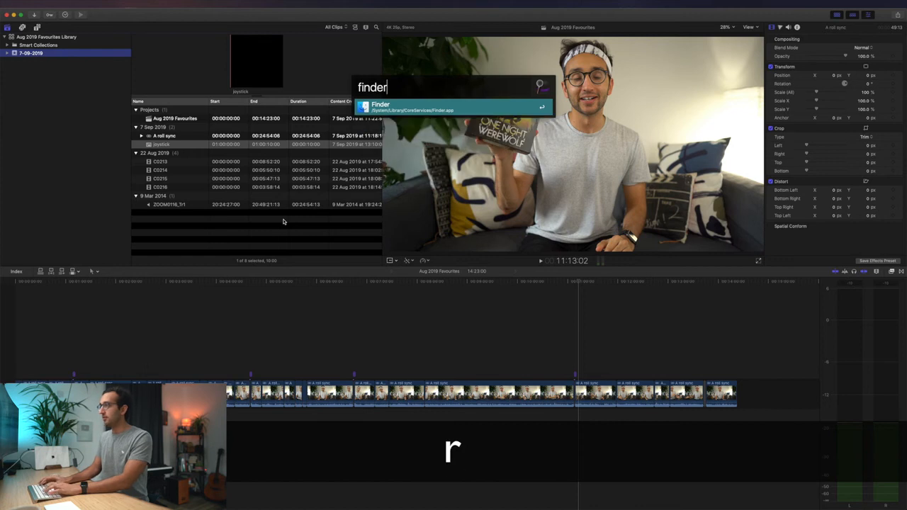
key("Return")
left_click(480, 143)
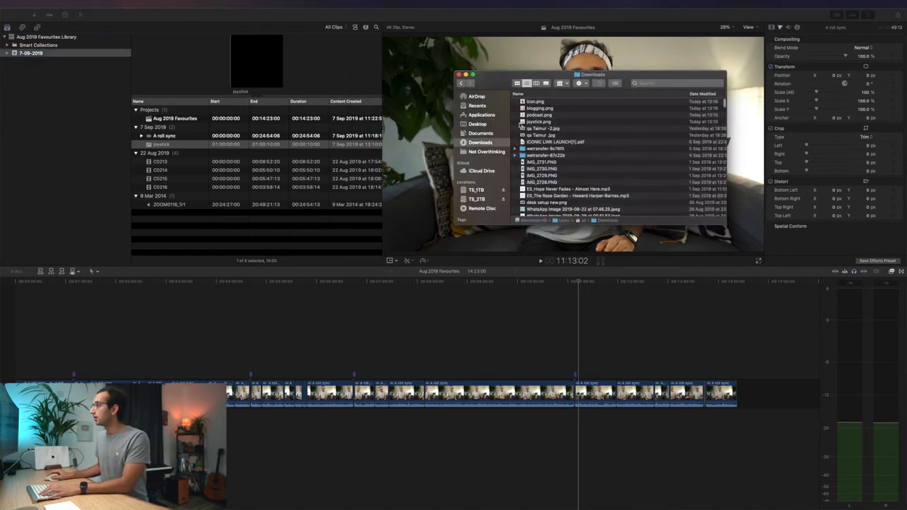
left_click(535, 102)
left_click(542, 110, "super")
left_click(540, 116, "super")
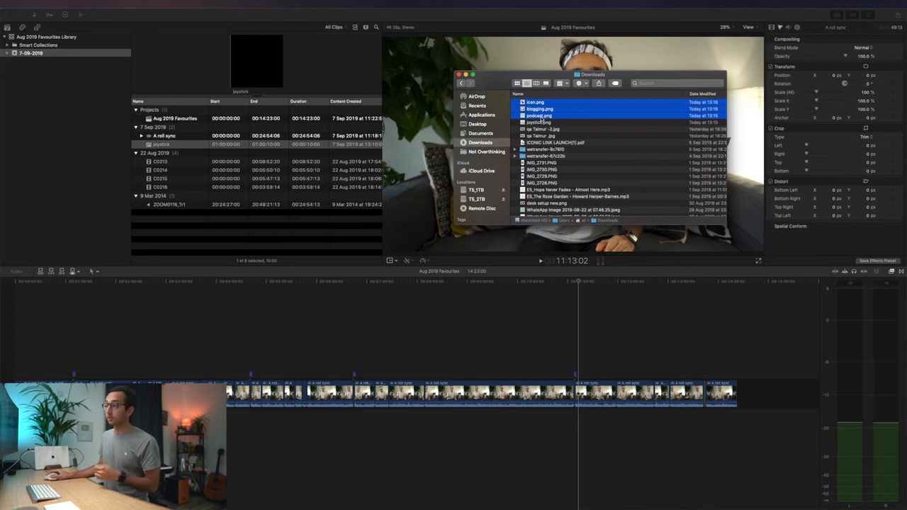
left_click_drag(422, 287, 384, 333)
left_click_drag(275, 187, 374, 323)
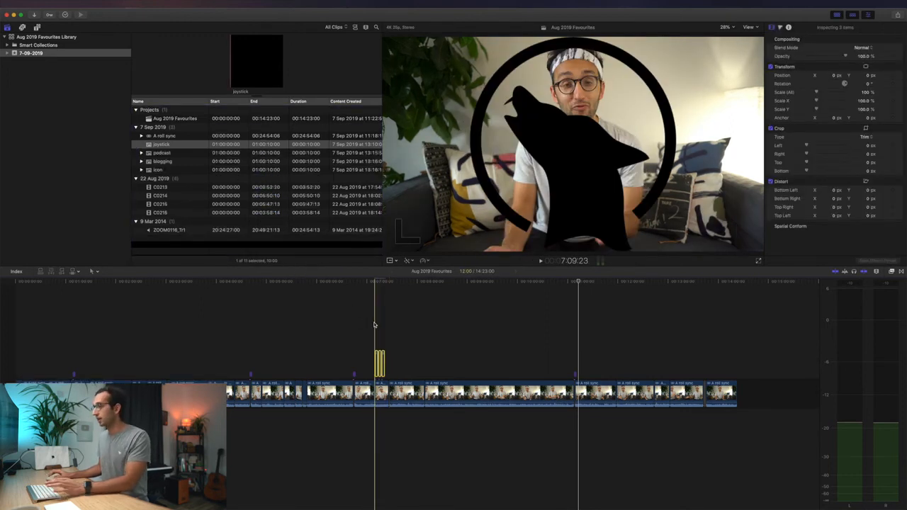
- Raise the wolf icon clip's Color Board Shadows to 100% to turn it white
scroll(374, 325, "up", 5)
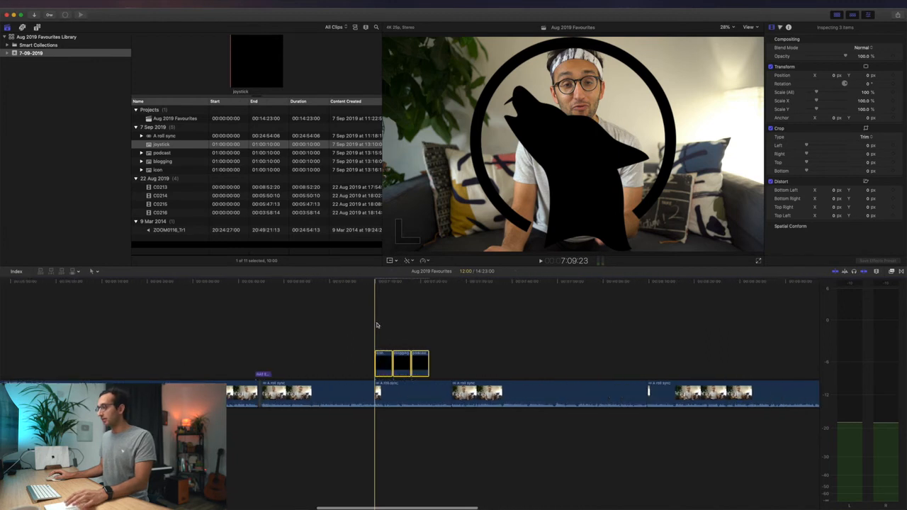
left_click(381, 326)
left_click(384, 362)
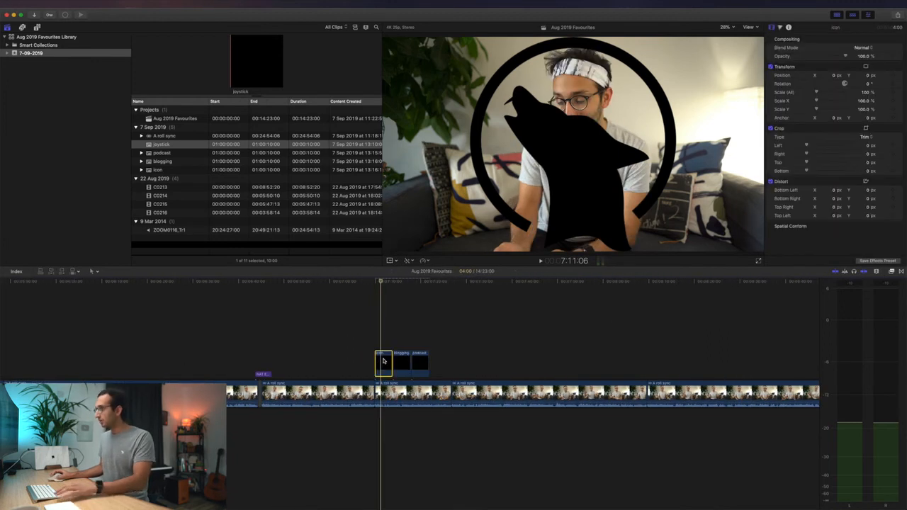
left_click(779, 28)
left_click_drag(806, 101, 805, 29)
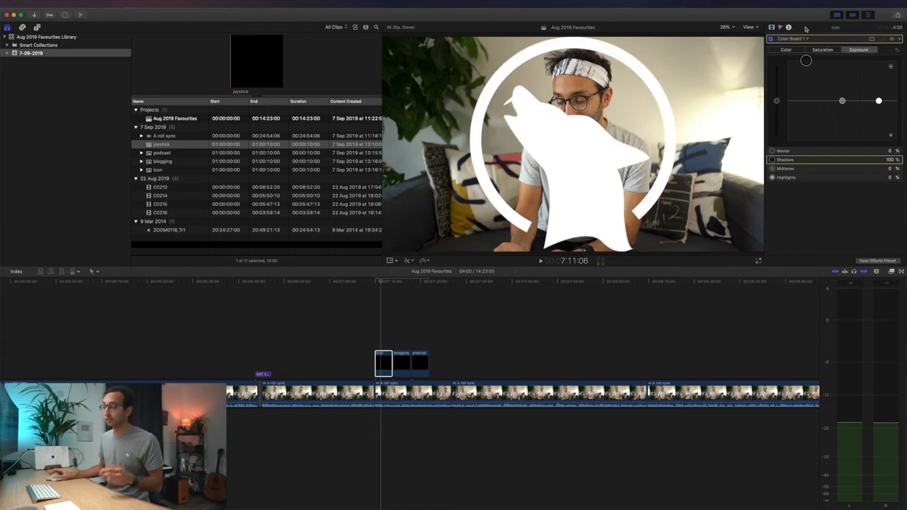
- Copy the white wolf clip and select the blogging and podcast clips
left_click(383, 342)
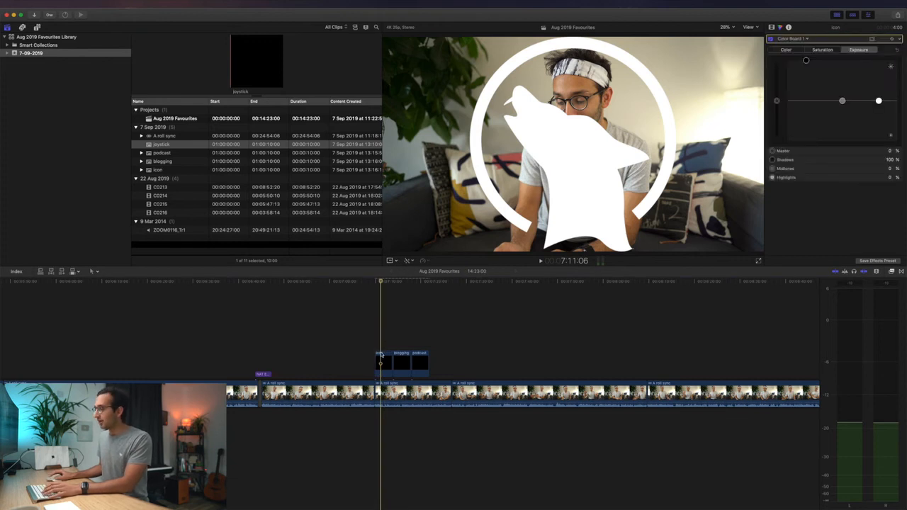
left_click(380, 355)
key("ctrl+c")
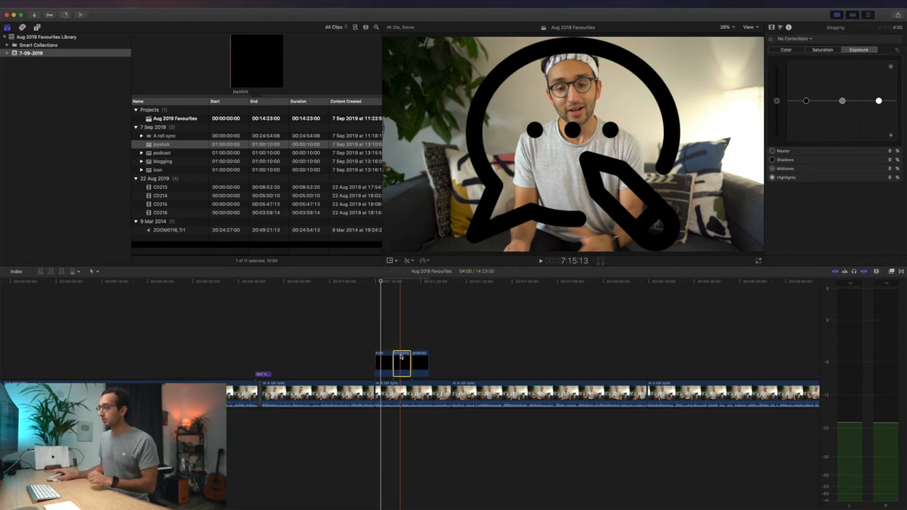
left_click(420, 362, "shift")
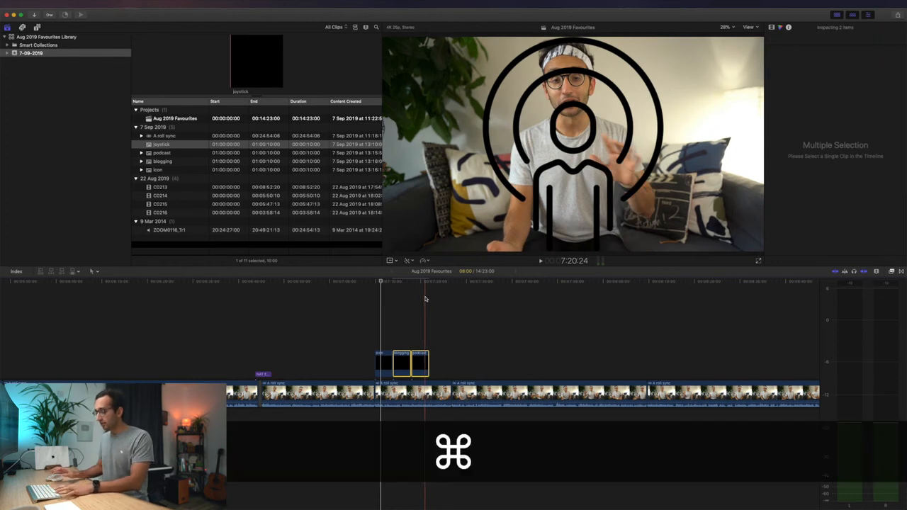
- Paste only the Color Board 1 attribute onto the blogging and podcast clips via Edit > Paste Attributes
key("shift+super+v")
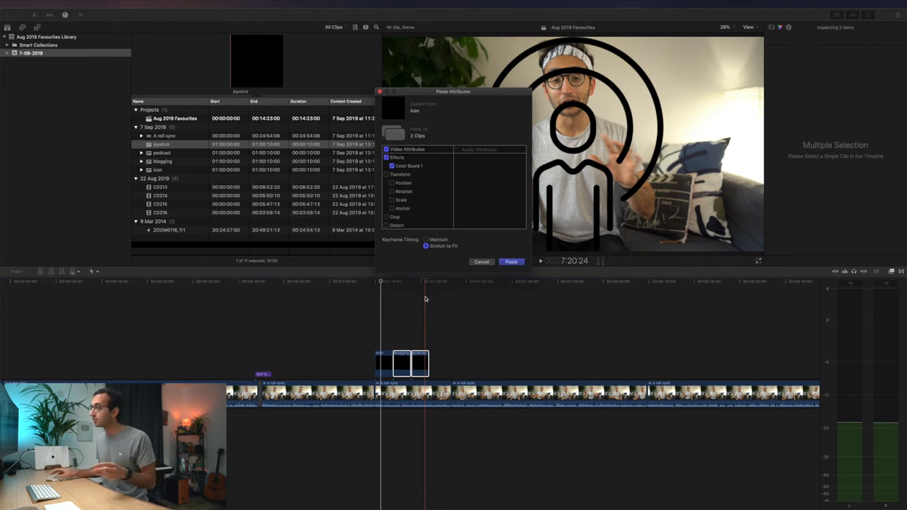
key("Escape")
key("ctrl+Left")
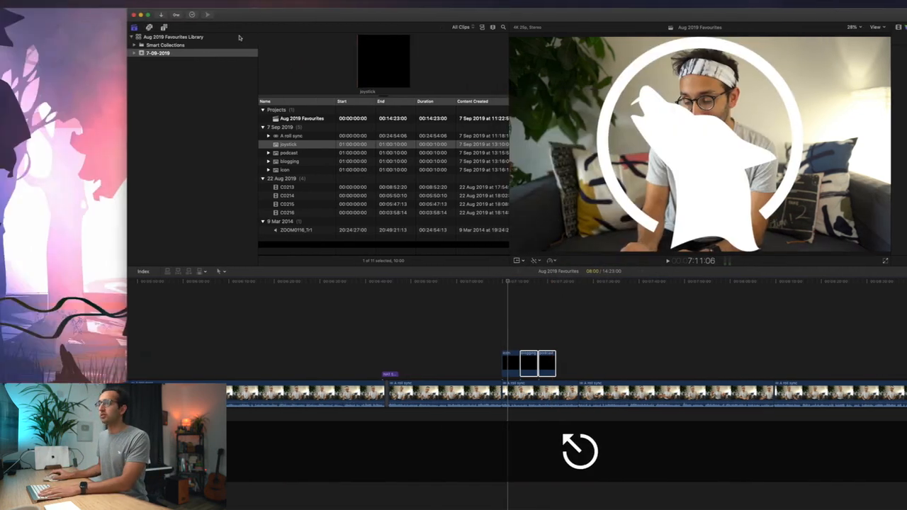
left_click(76, 5)
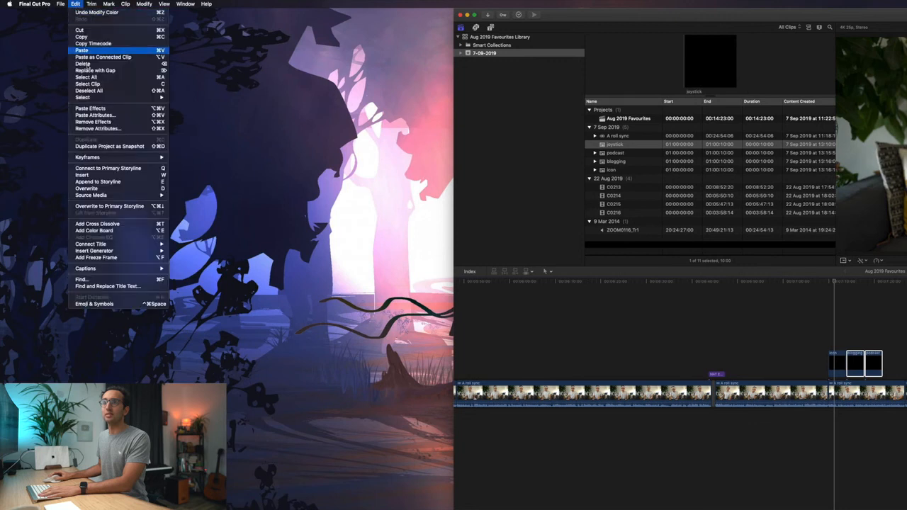
left_click(106, 115)
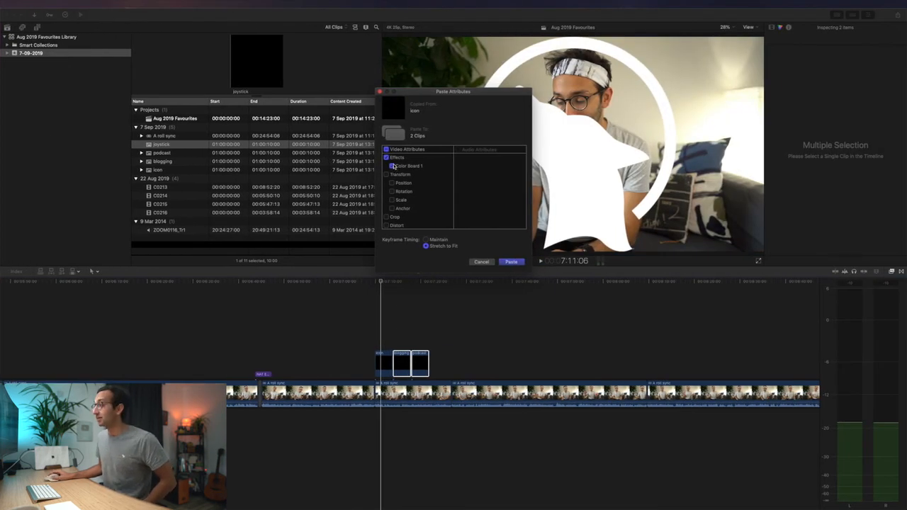
left_click(511, 262)
left_click(398, 362)
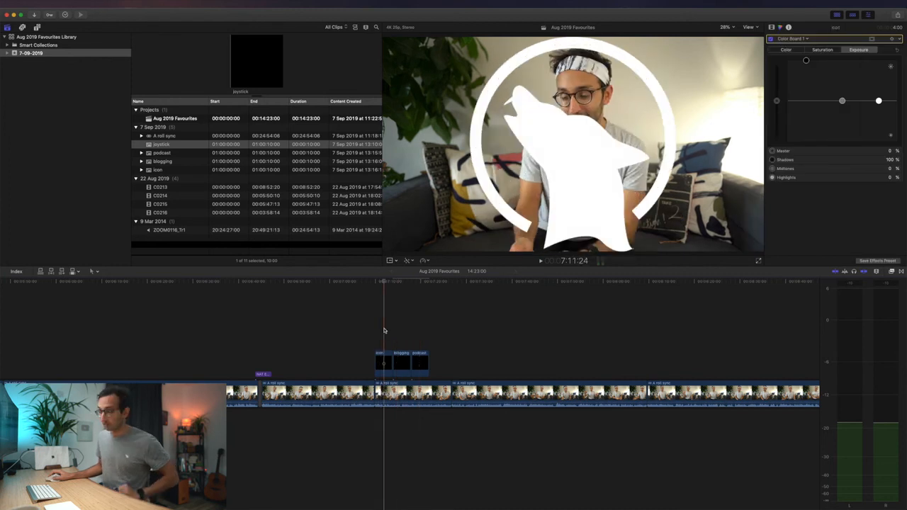
- Apply the blogging icon clip to the NAT ELIASON BLOG title's drop zone
left_click(263, 374)
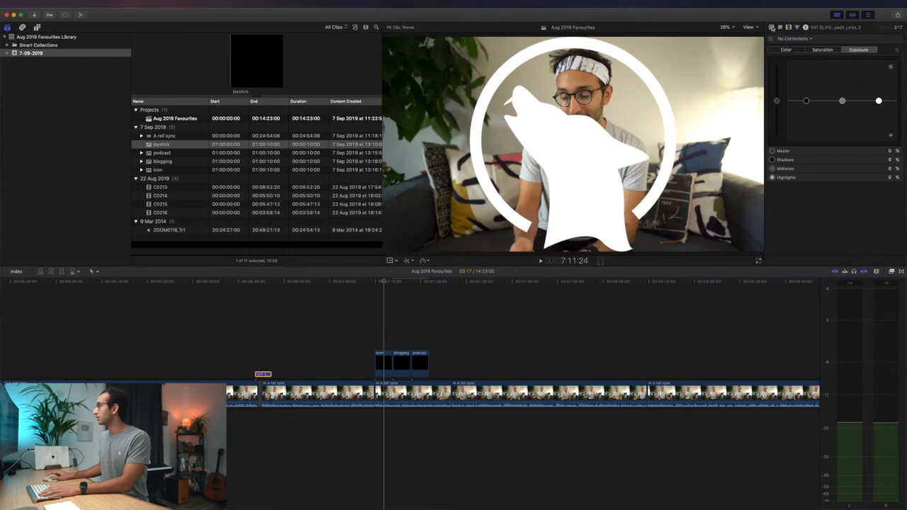
left_click(771, 27)
left_click(265, 352)
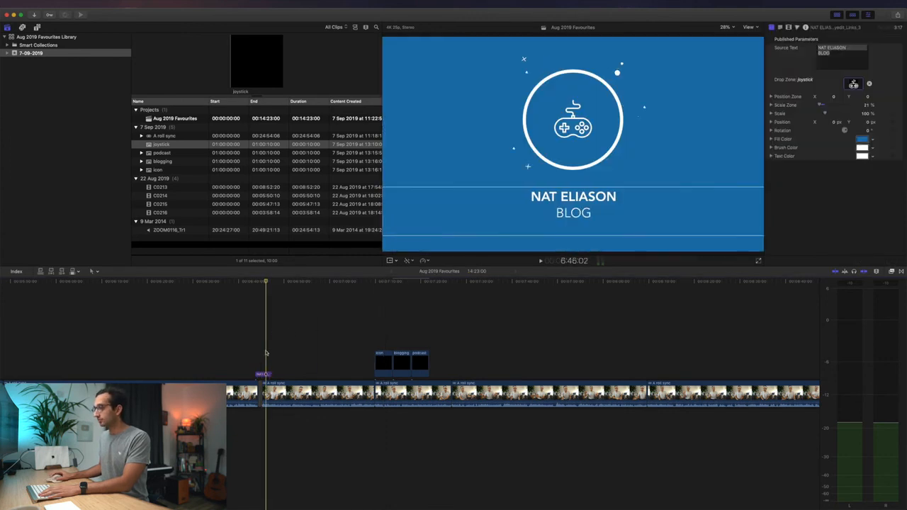
left_click(854, 85)
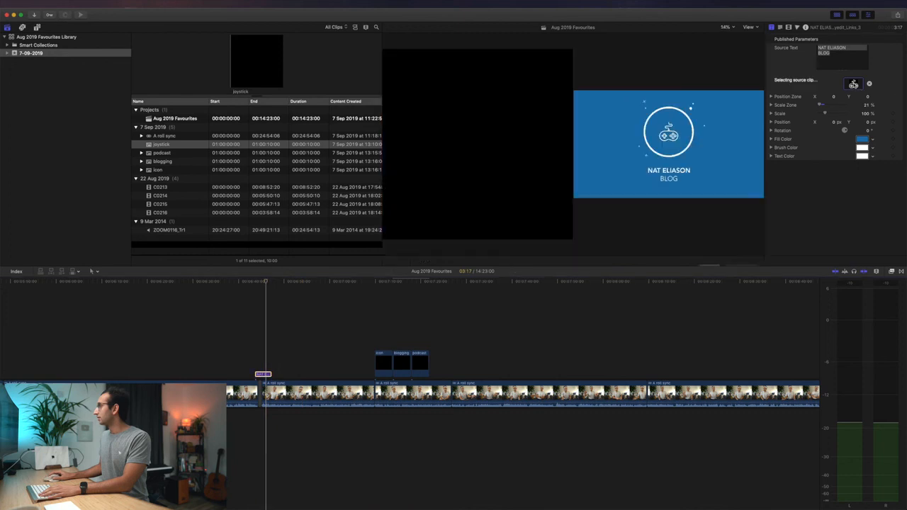
left_click(402, 364)
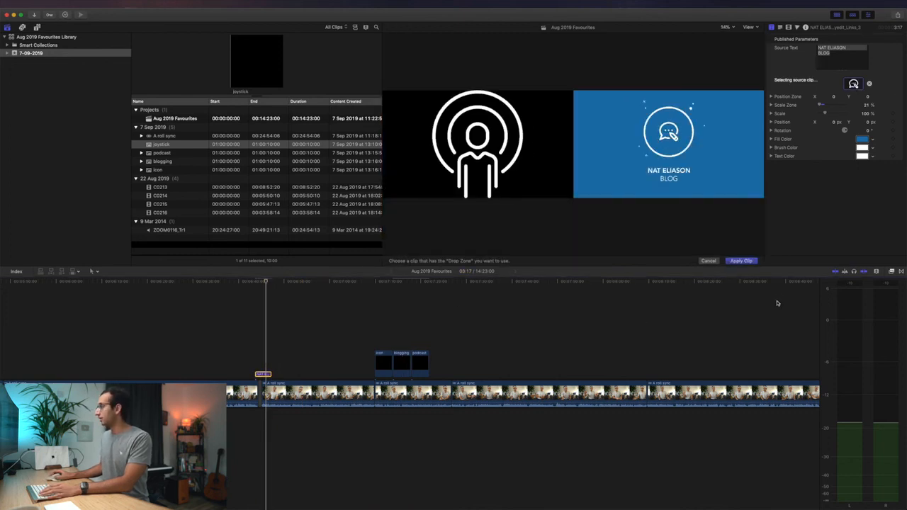
left_click(743, 261)
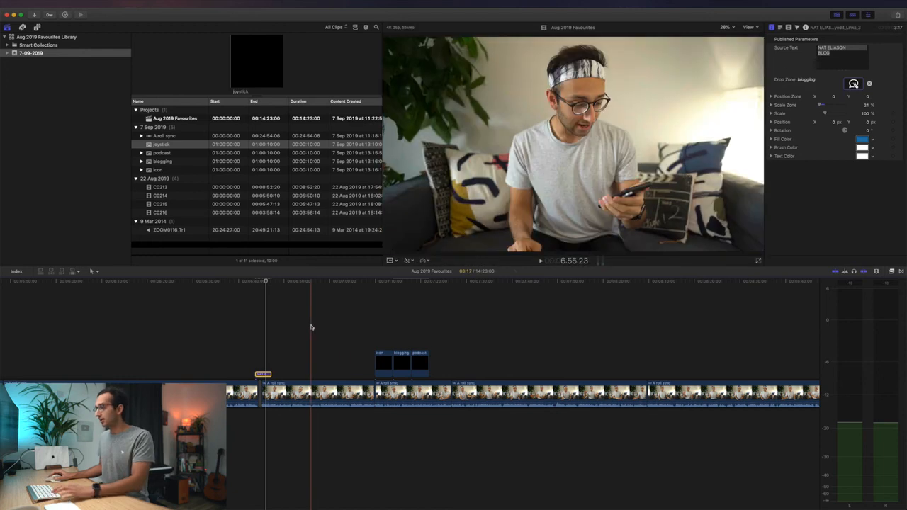
- Apply the podcast icon clip to the MY FIRST MILLION PODCAST title's drop zone
scroll(311, 327, "right", 4)
scroll(311, 327, "left", 10)
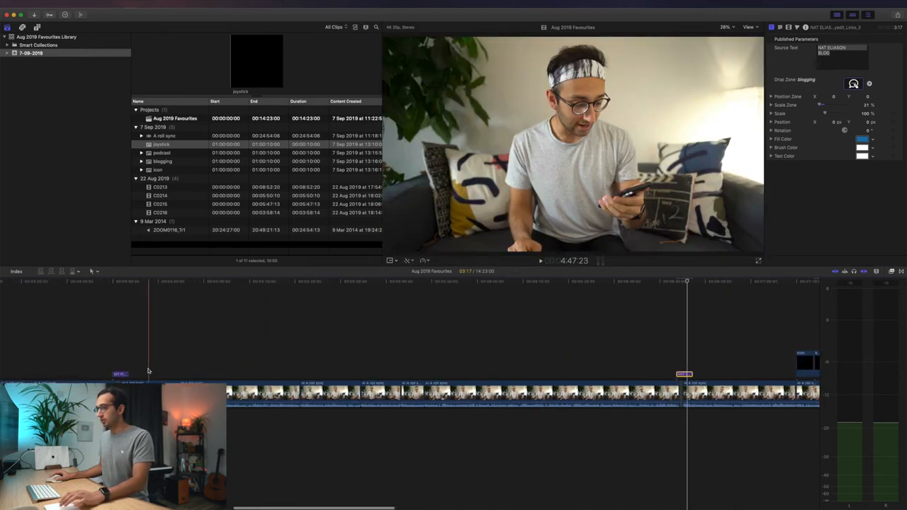
key("super+minus")
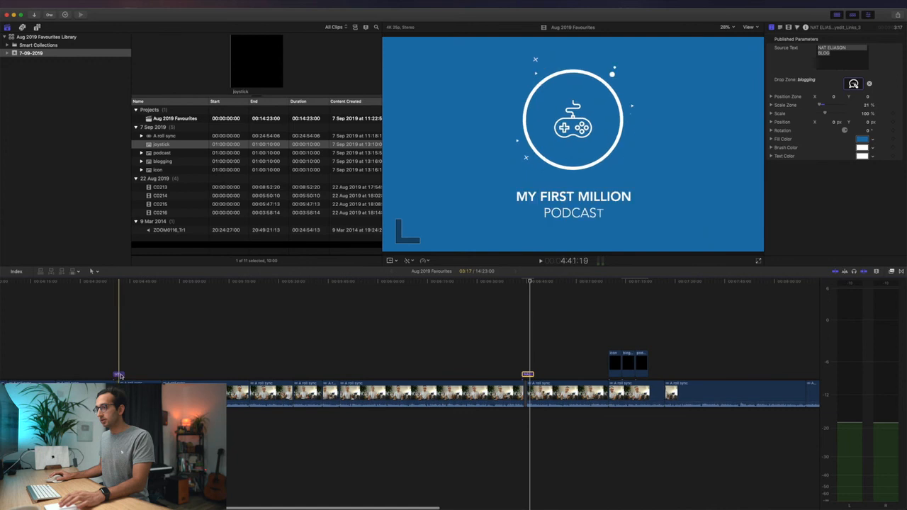
left_click(120, 376)
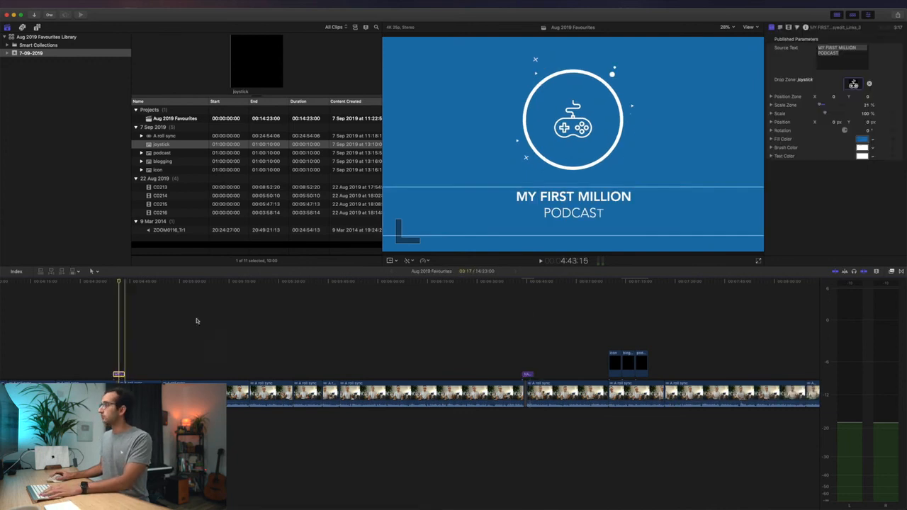
left_click(852, 84)
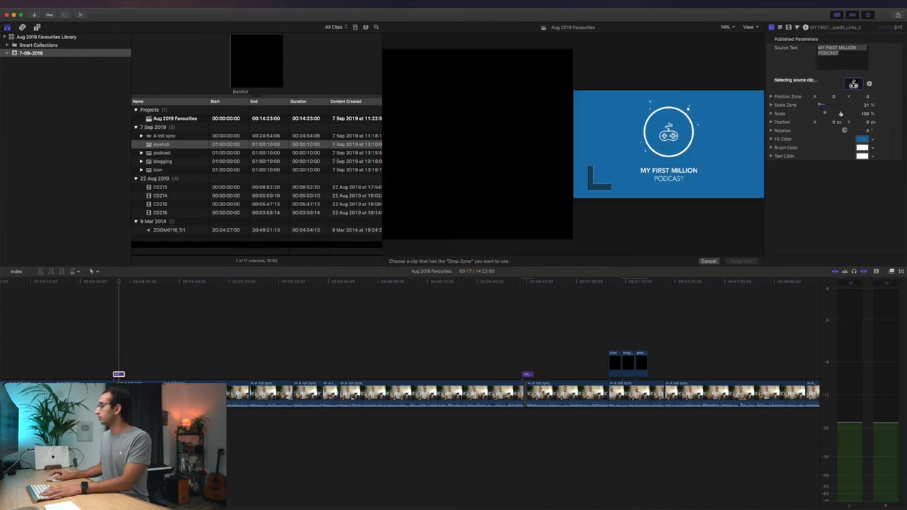
left_click(646, 360)
left_click(740, 260)
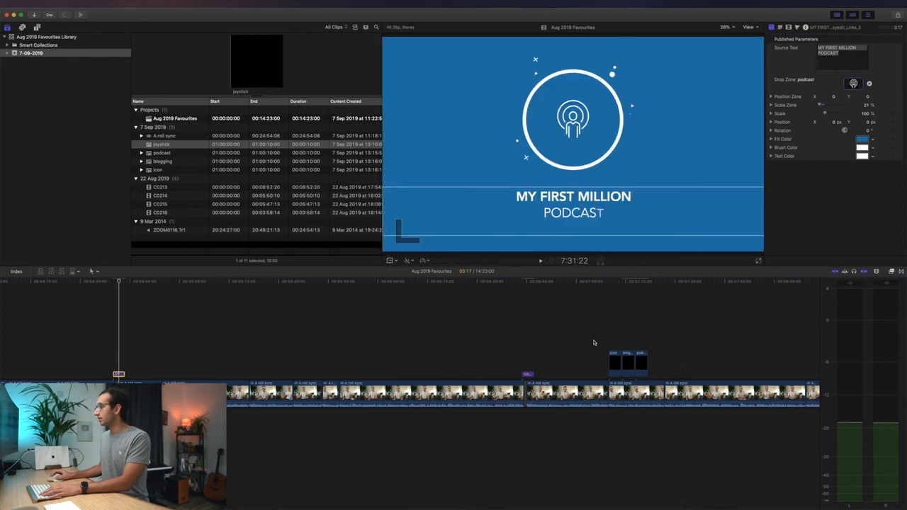
- Apply the wolf icon clip to the ONE NIGHT ULTIMATE WEREWOLF title's drop zone
scroll(567, 339, "right", 5)
scroll(567, 339, "right", 2)
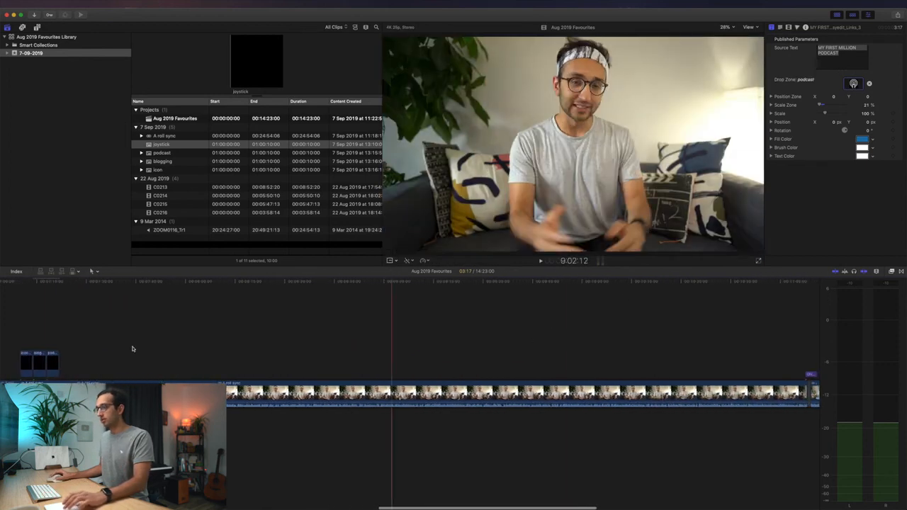
left_click(806, 373)
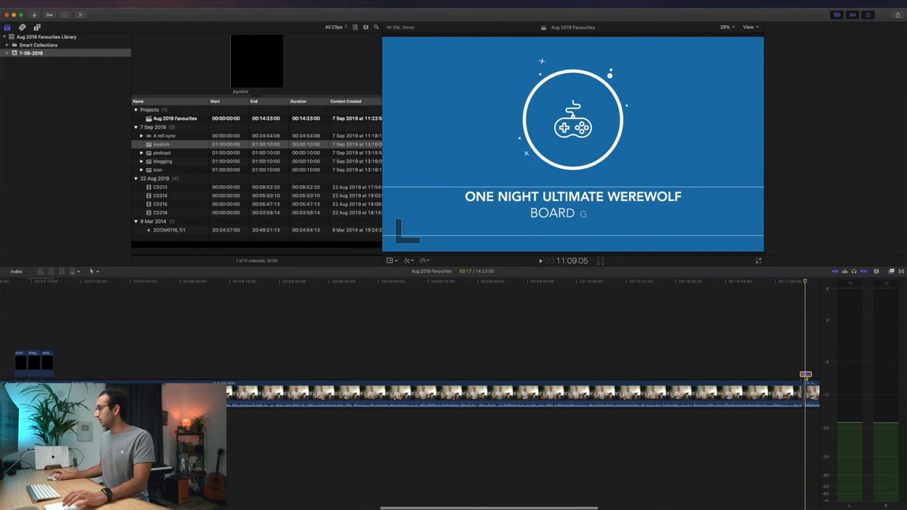
left_click(853, 85)
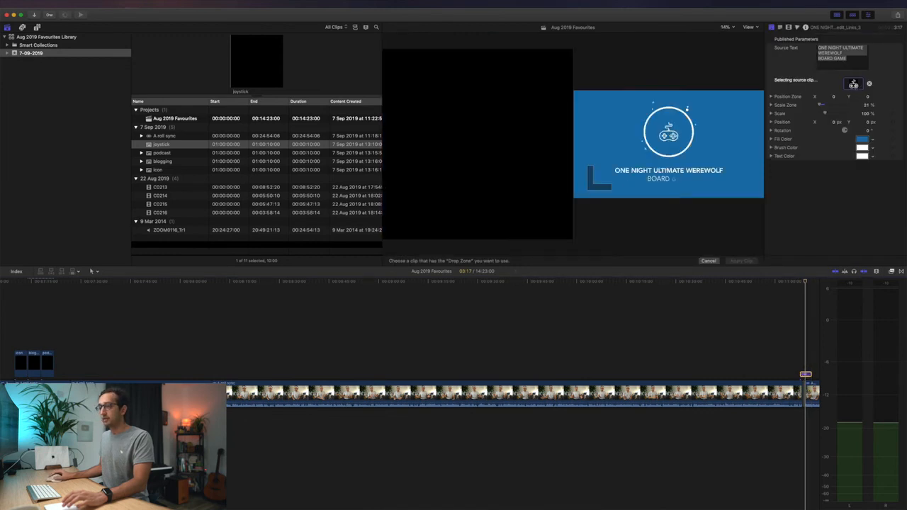
left_click(23, 368)
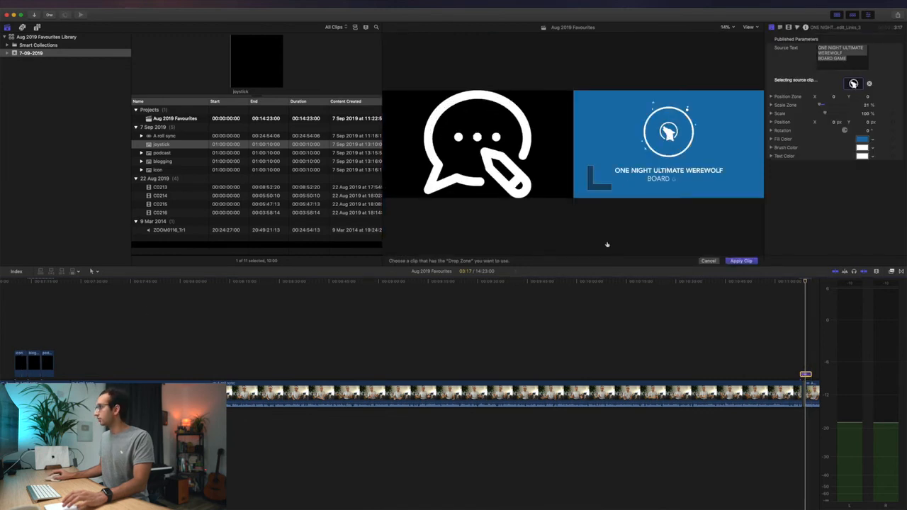
left_click(739, 261)
- Delete the three standalone icon clips and play back the blog title card
scroll(229, 347, "left", 3)
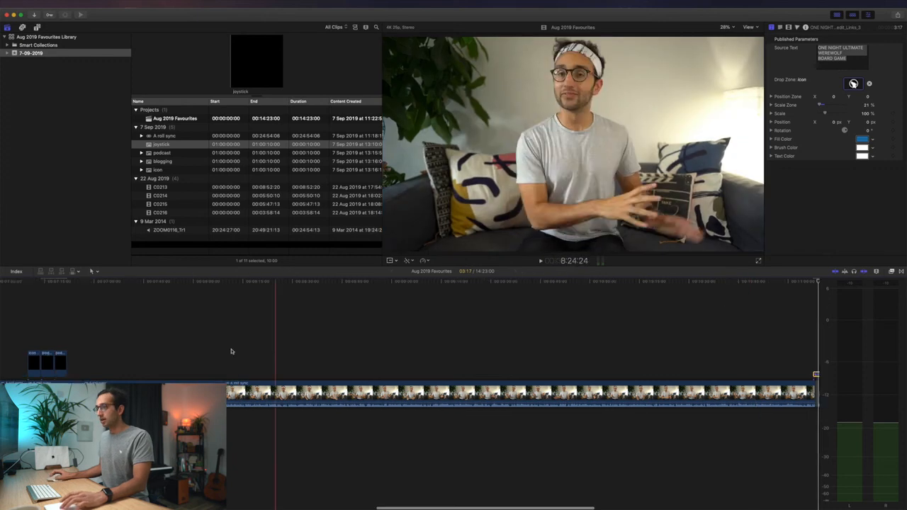
left_click_drag(61, 328, 123, 368)
key("BackSpace")
scroll(119, 334, "left", 5)
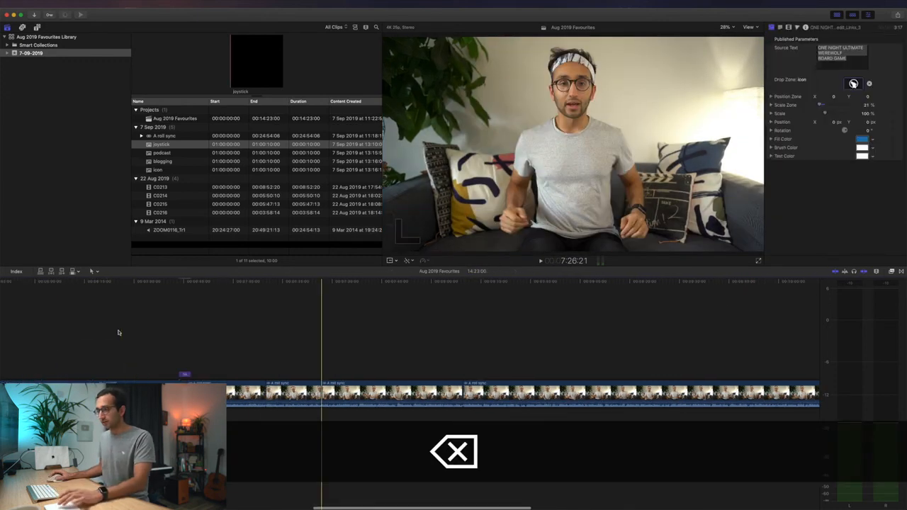
left_click(326, 323)
key("space")
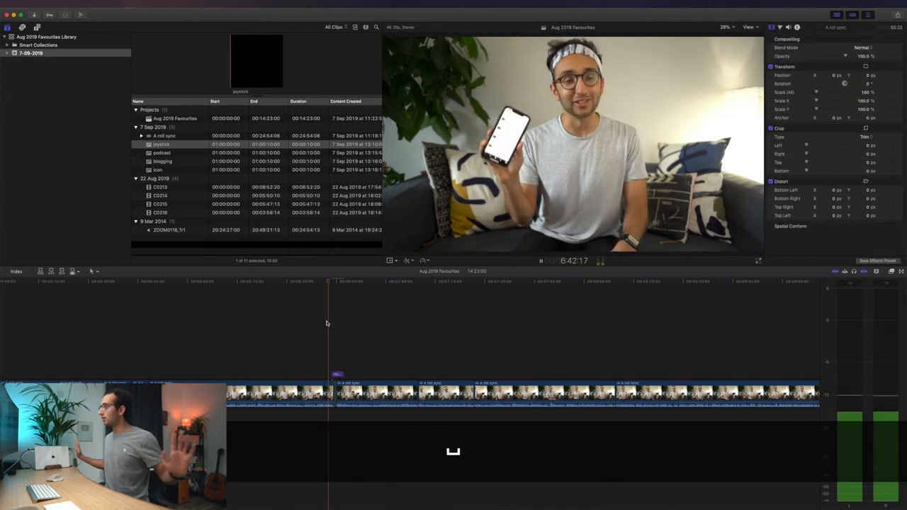